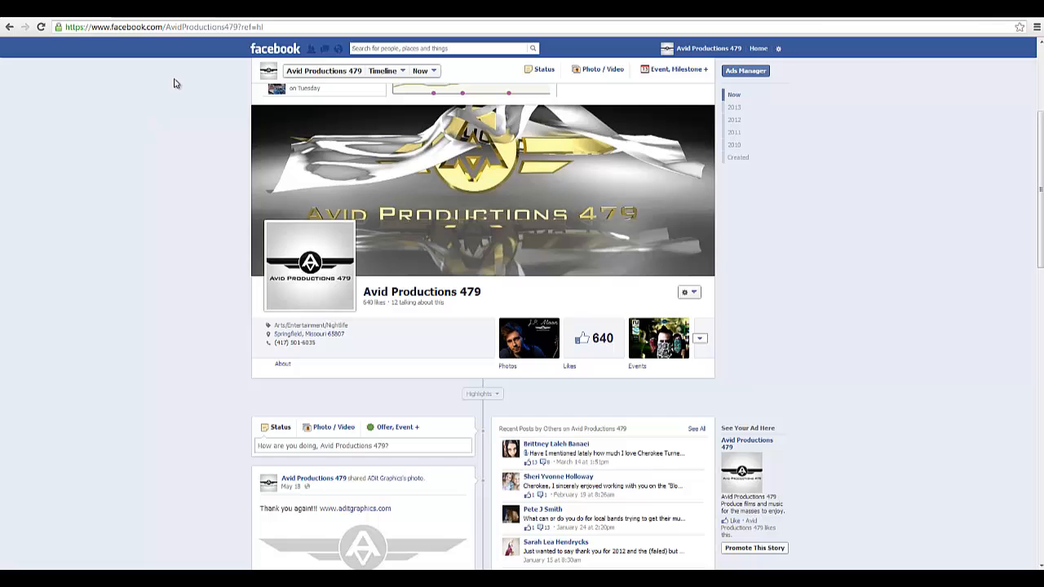
Scroll through the Avid Productions 479 Facebook page on the way to Tutorial Grid
{"action": "scroll", "coordinate": [338, 300], "scroll_direction": "down", "scroll_amount": 1}
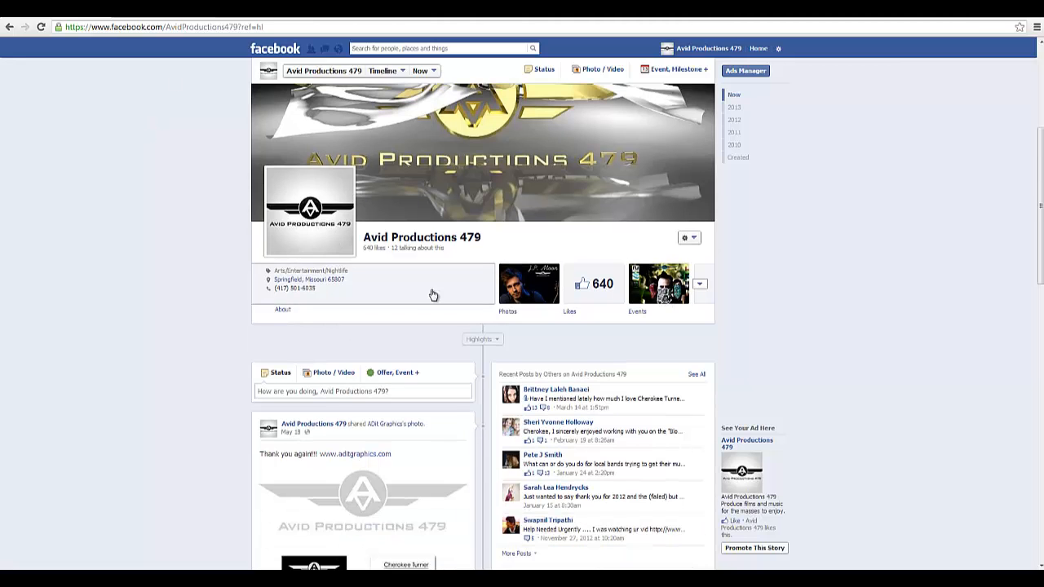
{"action": "scroll", "coordinate": [422, 299], "scroll_direction": "down", "scroll_amount": 10}
{"action": "scroll", "coordinate": [399, 324], "scroll_direction": "up", "scroll_amount": 9}
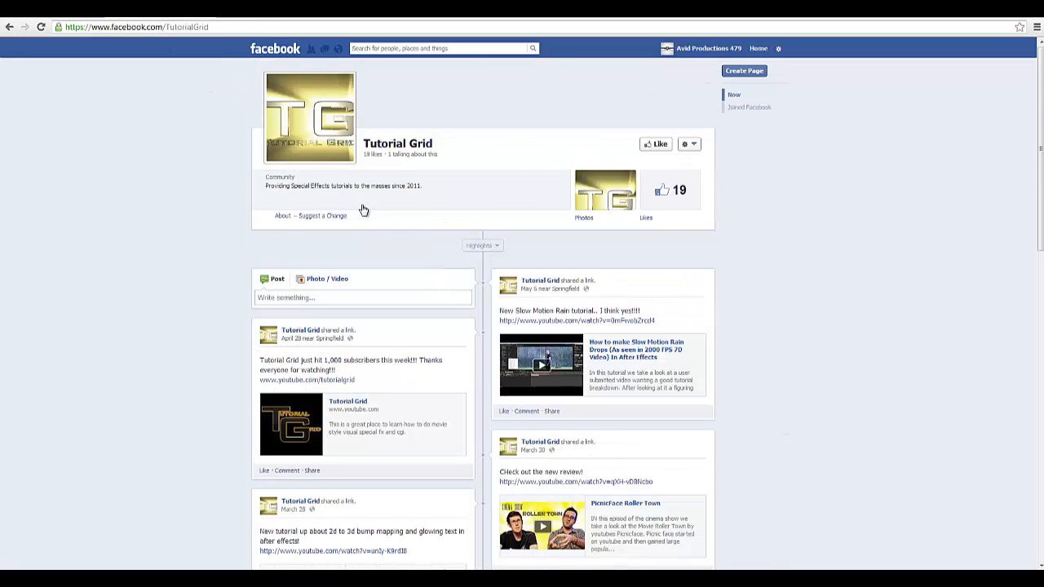
{"action": "scroll", "coordinate": [361, 425], "scroll_direction": "down", "scroll_amount": 3}
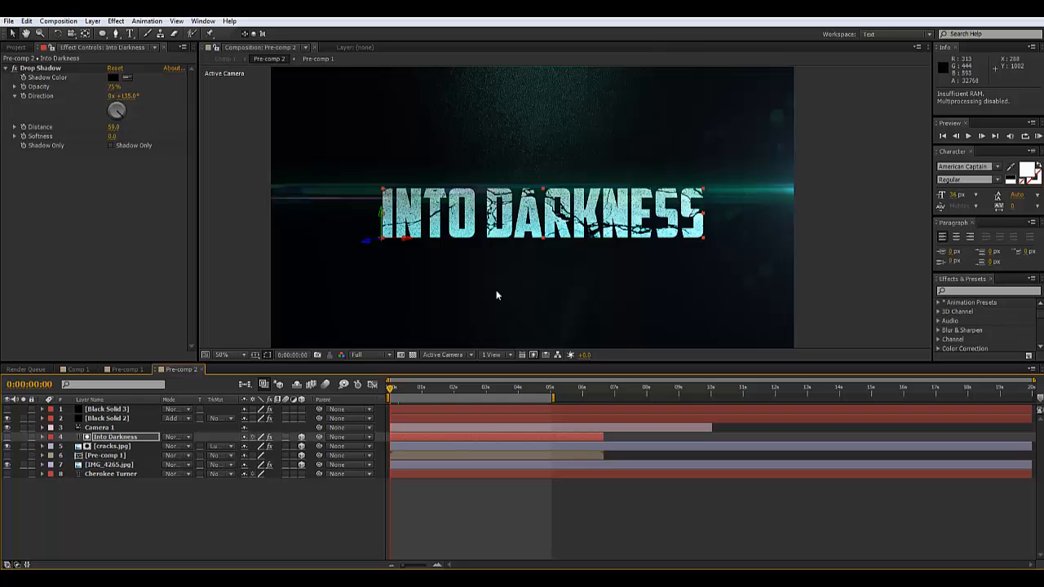
Show the Project panel's list of comps and footage
{"action": "left_click", "coordinate": [16, 47]}
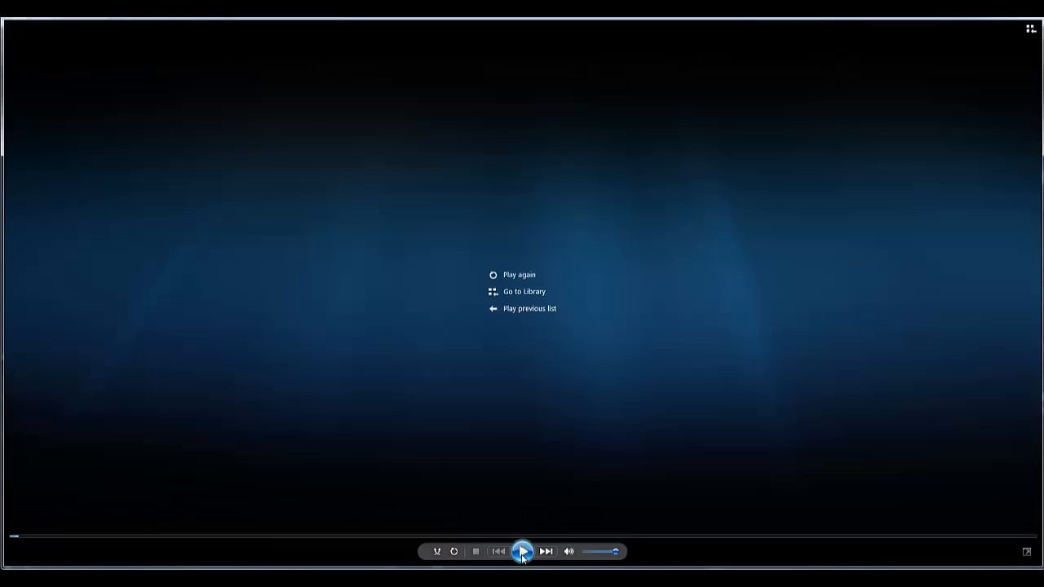
Replay the Into darkness Titles video from near 00:00
{"action": "left_click", "coordinate": [522, 552]}
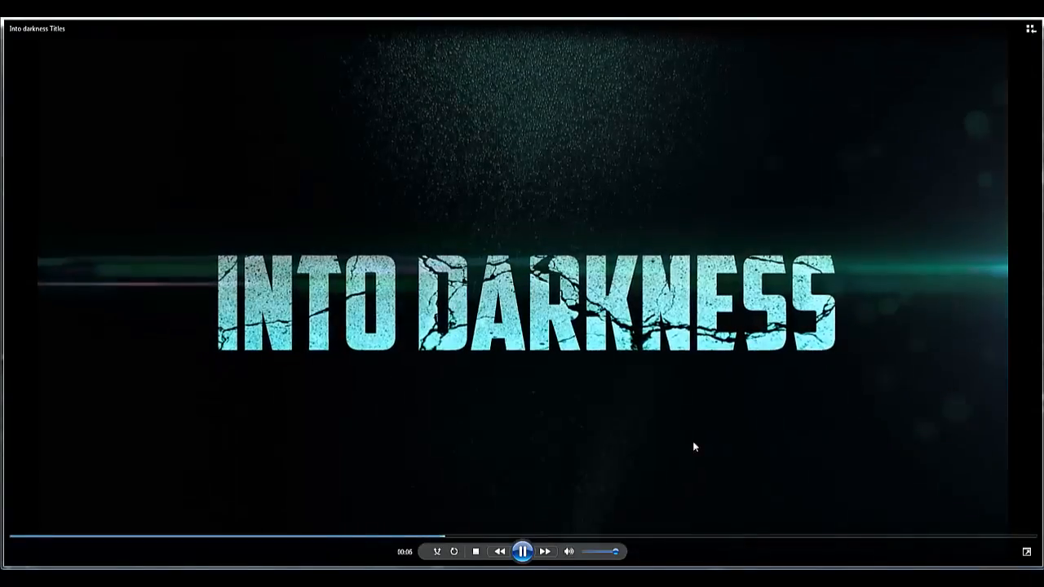
{"action": "left_click", "coordinate": [117, 536]}
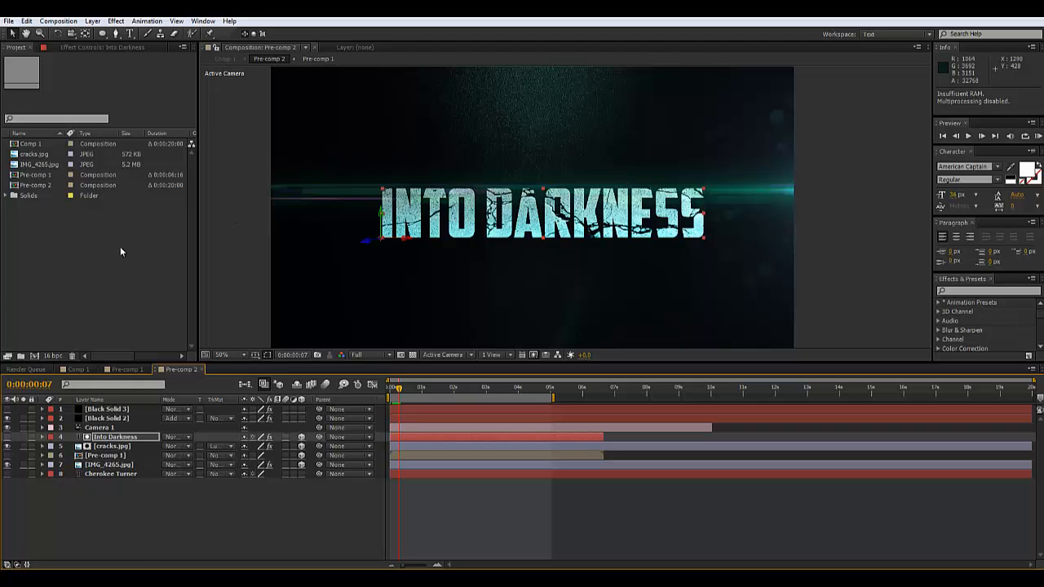
Create a new composition Comp 2 at 1920×1080, 20 seconds long
{"action": "left_click", "coordinate": [59, 20]}
{"action": "left_click", "coordinate": [75, 34]}
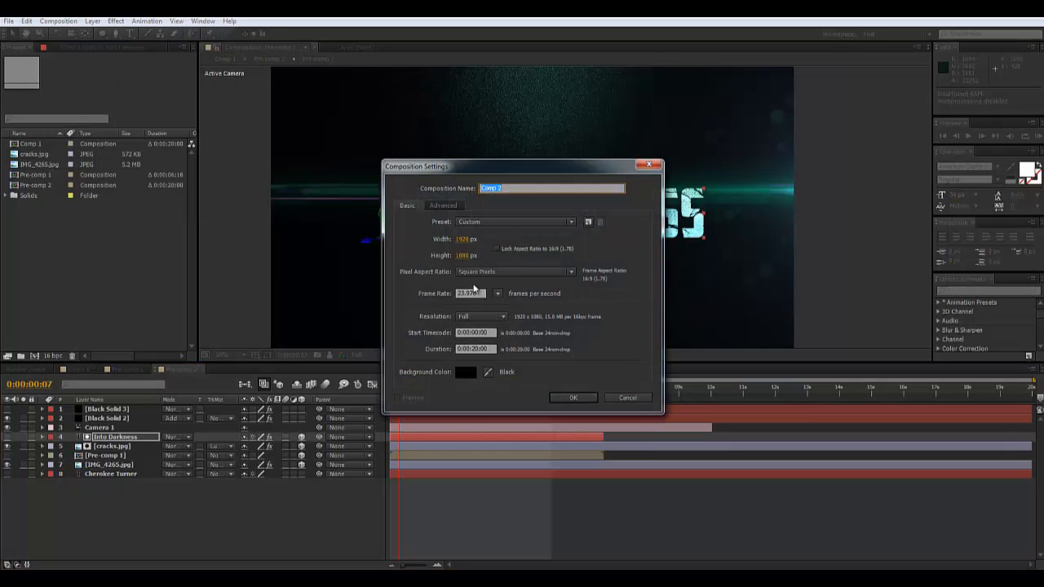
{"action": "left_click", "coordinate": [573, 398]}
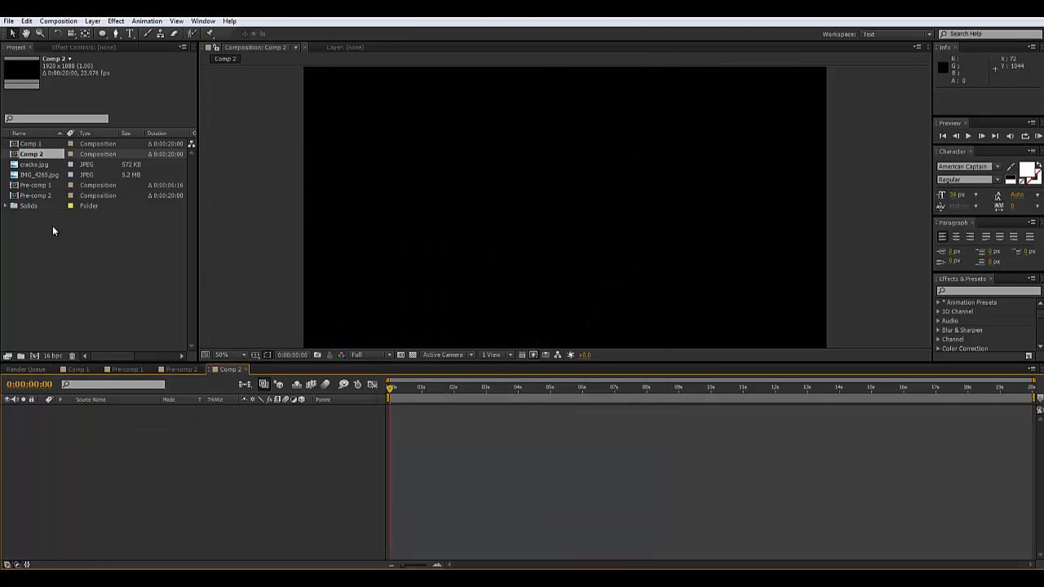
Add IMG_4265.jpg to Comp 2, make it a 3D layer, and push it back along Z
{"action": "left_click", "coordinate": [36, 176]}
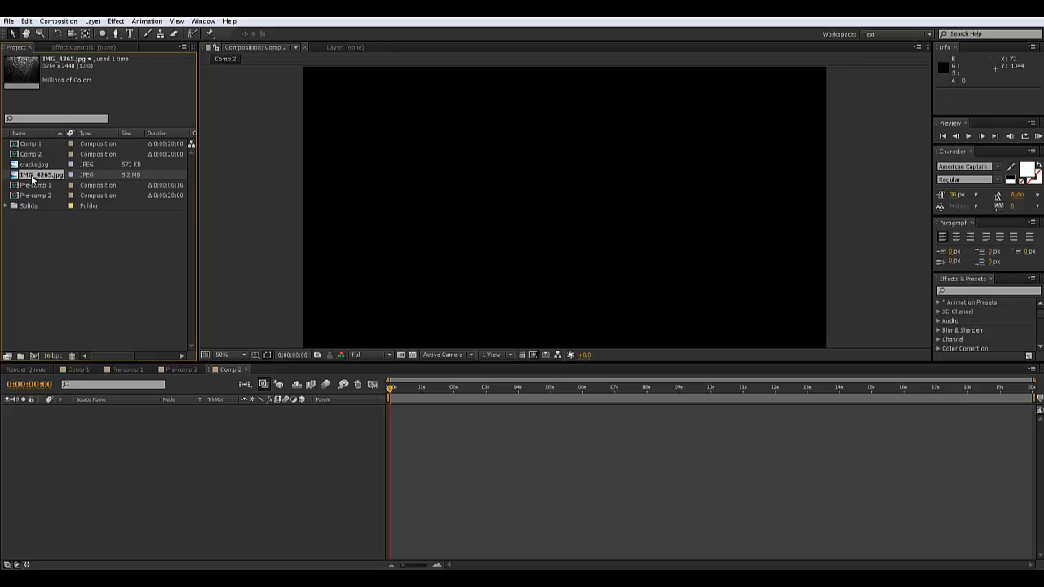
{"action": "left_click_drag", "start_coordinate": [51, 306], "coordinate": [69, 449]}
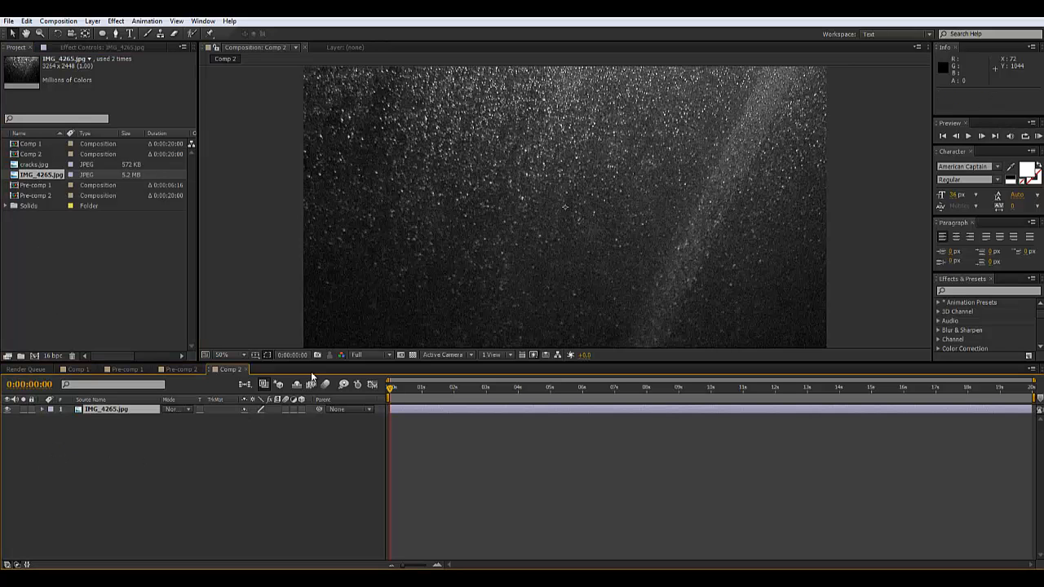
{"action": "scroll", "coordinate": [501, 283], "scroll_direction": "down", "scroll_amount": 2}
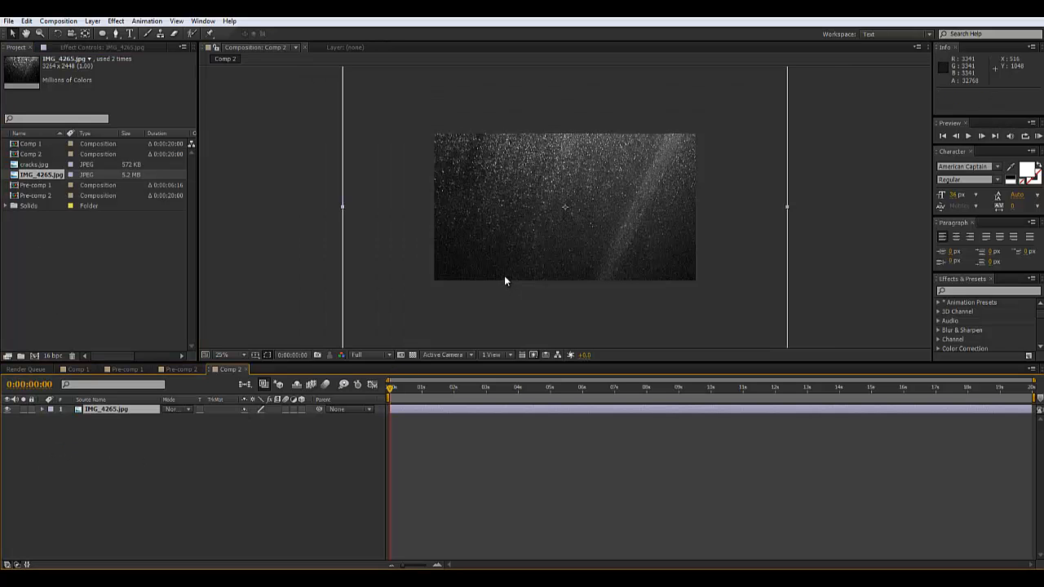
{"action": "scroll", "coordinate": [504, 279], "scroll_direction": "up", "scroll_amount": 2}
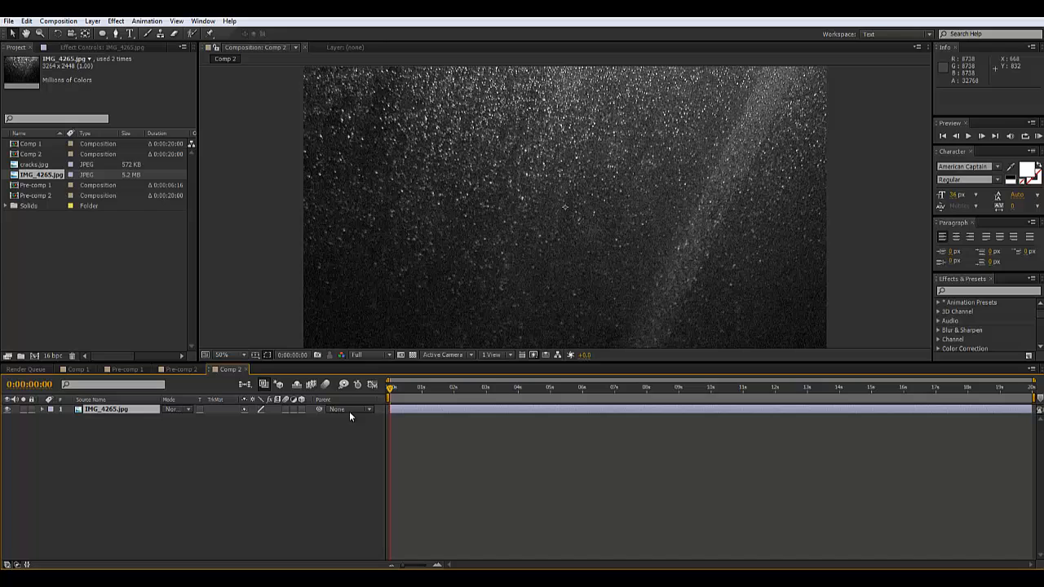
{"action": "left_click", "coordinate": [301, 409]}
{"action": "scroll", "coordinate": [573, 256], "scroll_direction": "down", "scroll_amount": 2}
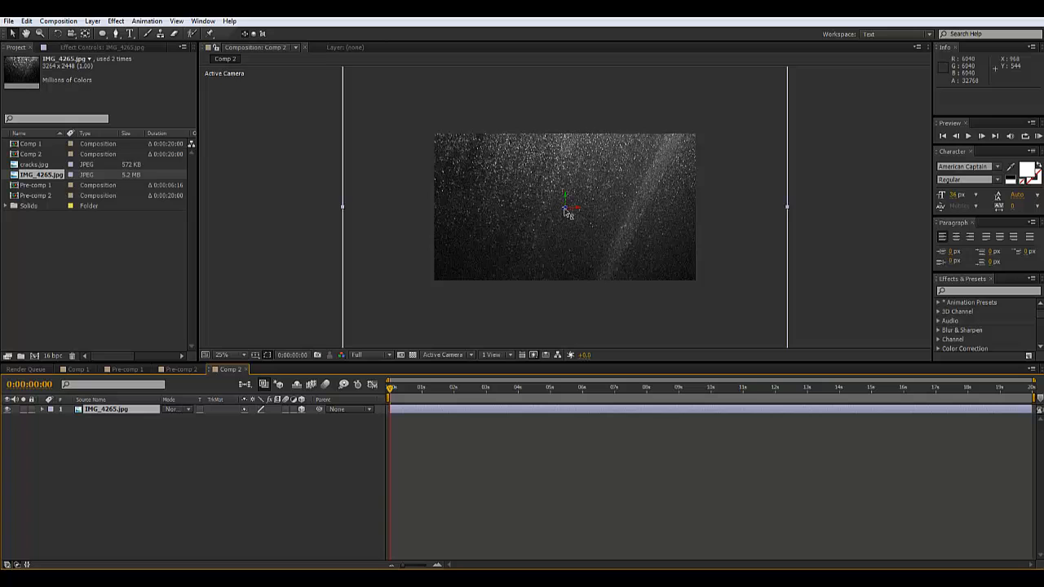
{"action": "left_click_drag", "start_coordinate": [568, 213], "coordinate": [430, 318]}
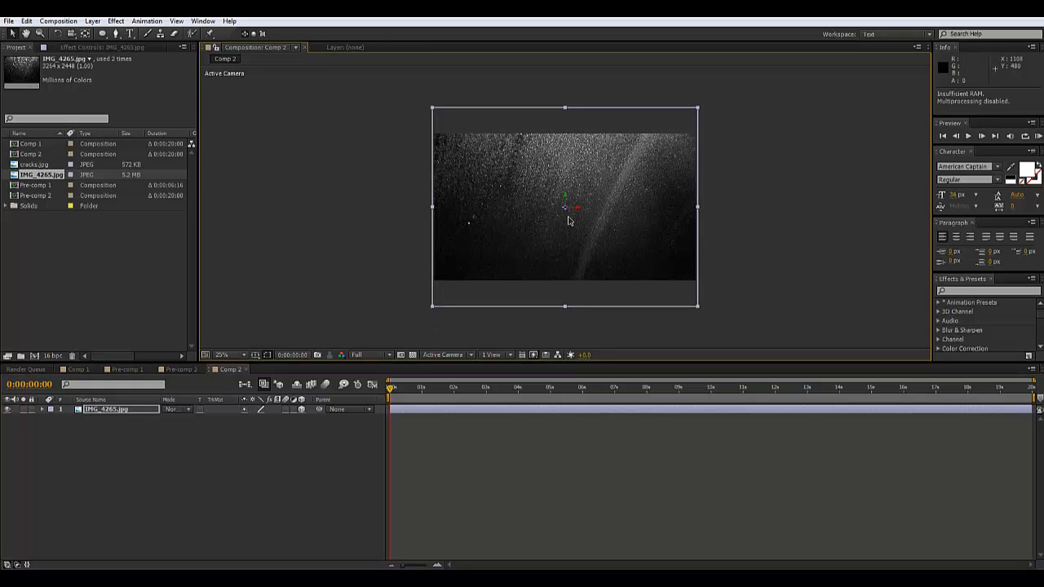
{"action": "key", "text": "period"}
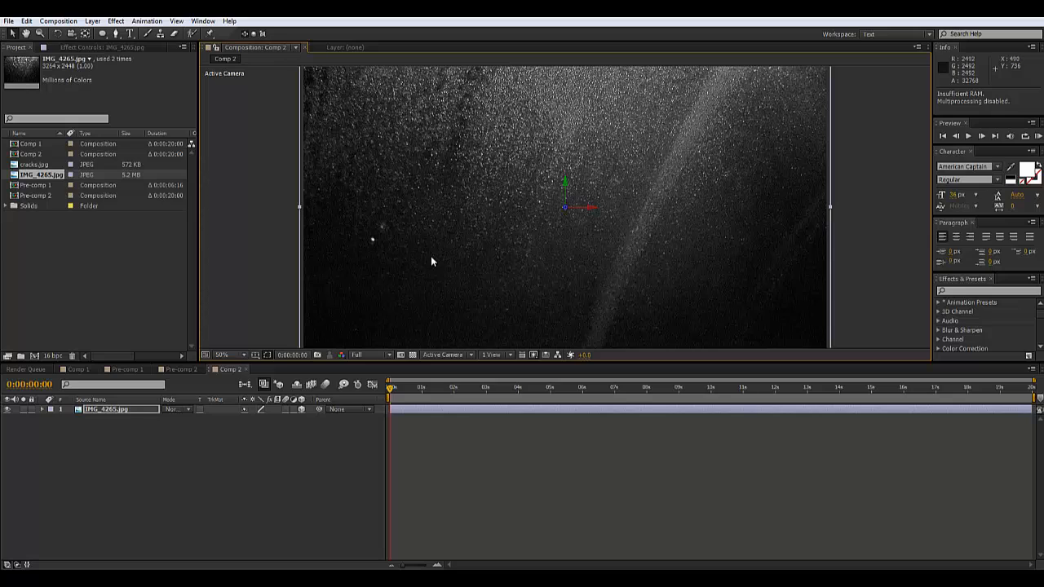
Find the Tint effect and apply it to the IMG_4265 layer
{"action": "left_click", "coordinate": [987, 291]}
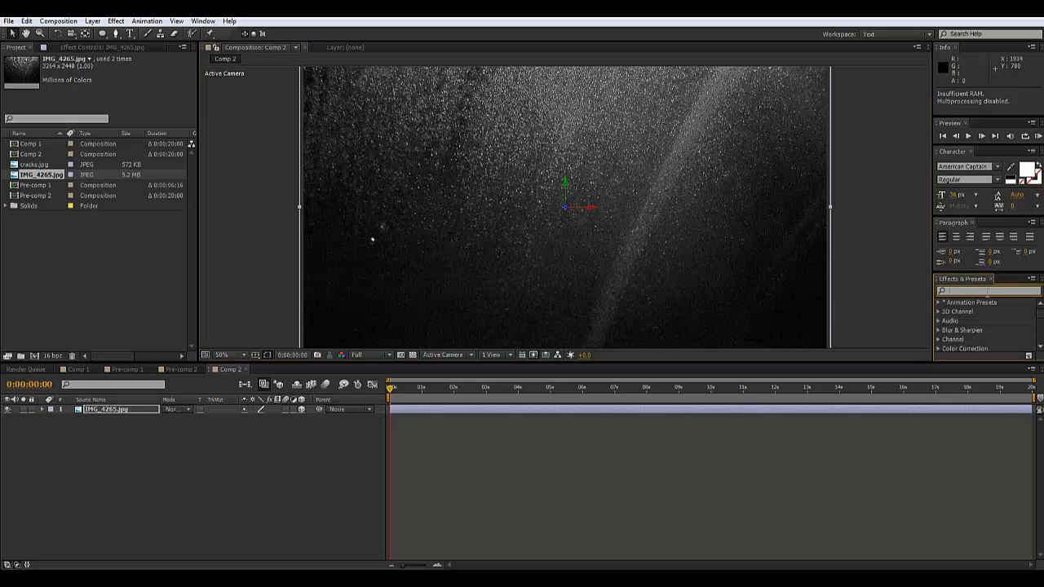
{"action": "type", "text": "tint"}
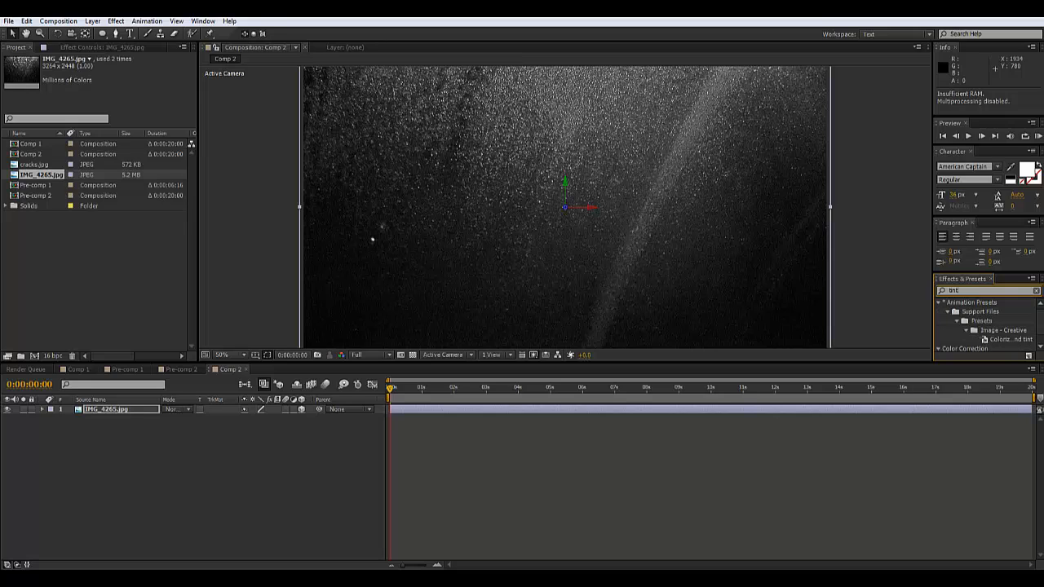
{"action": "scroll", "coordinate": [962, 350], "scroll_direction": "down", "scroll_amount": 1}
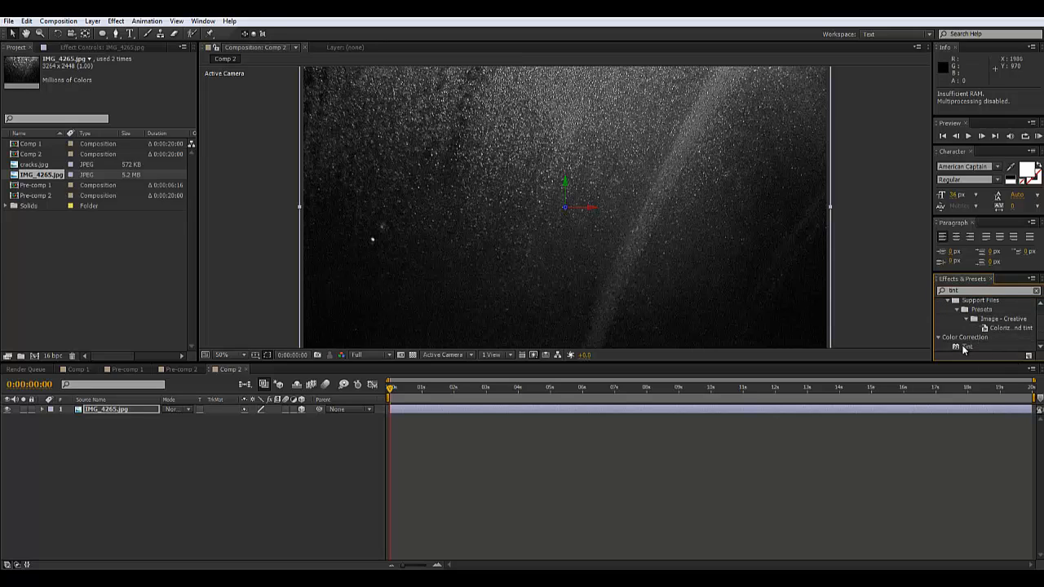
{"action": "left_click_drag", "start_coordinate": [964, 349], "coordinate": [450, 413]}
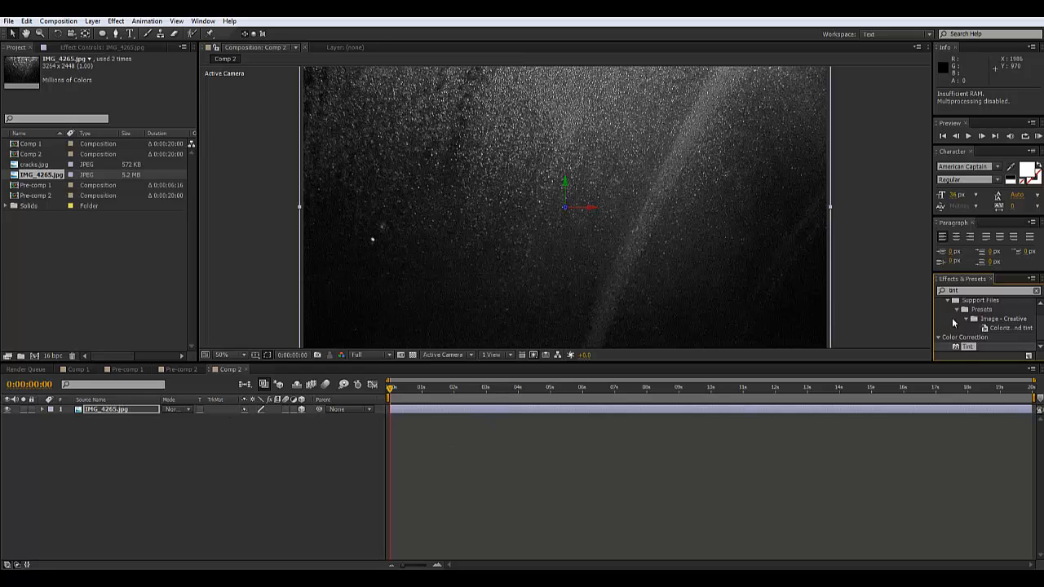
{"action": "left_click_drag", "start_coordinate": [962, 349], "coordinate": [124, 410]}
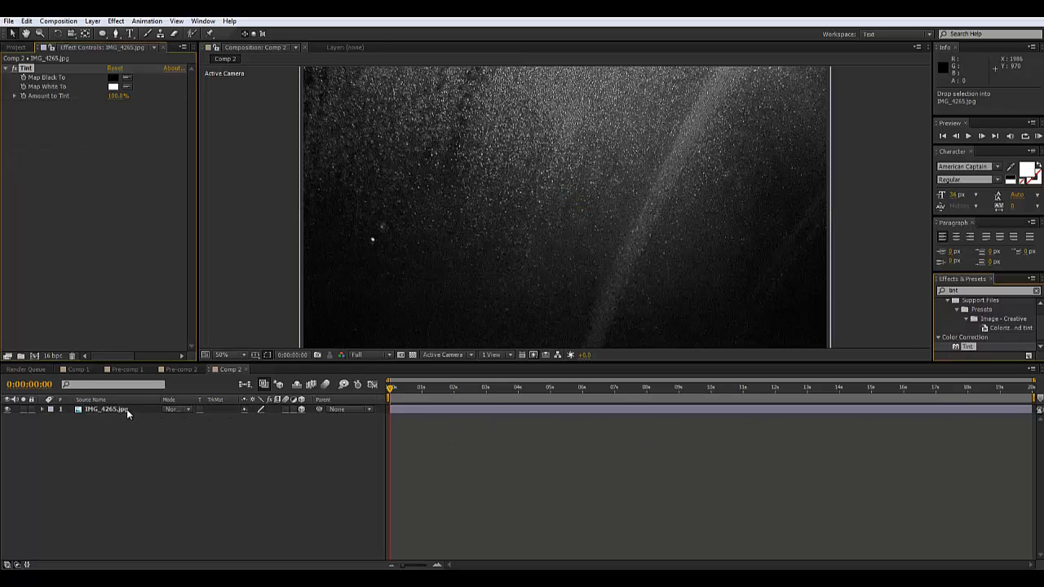
Map white to bright green 00FF90 and reduce the tint amount to about 74%
{"action": "left_click", "coordinate": [113, 86]}
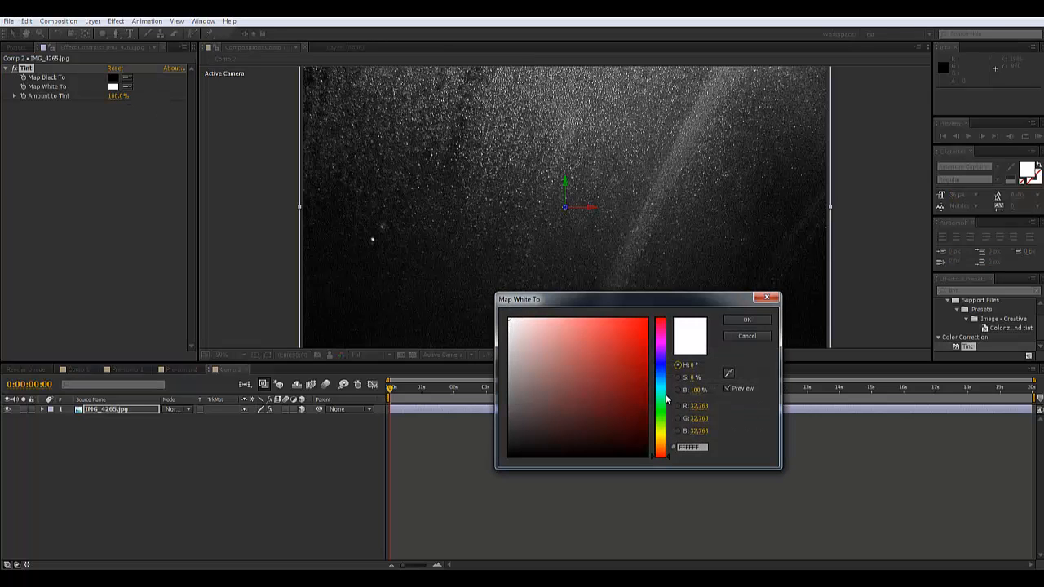
{"action": "left_click", "coordinate": [659, 403]}
{"action": "left_click", "coordinate": [646, 319]}
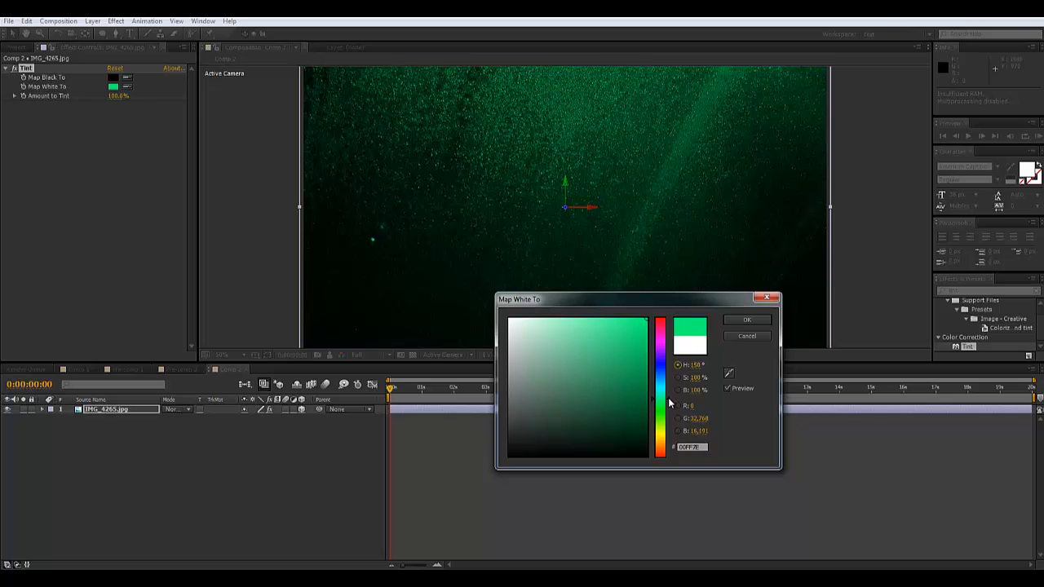
{"action": "left_click", "coordinate": [747, 318]}
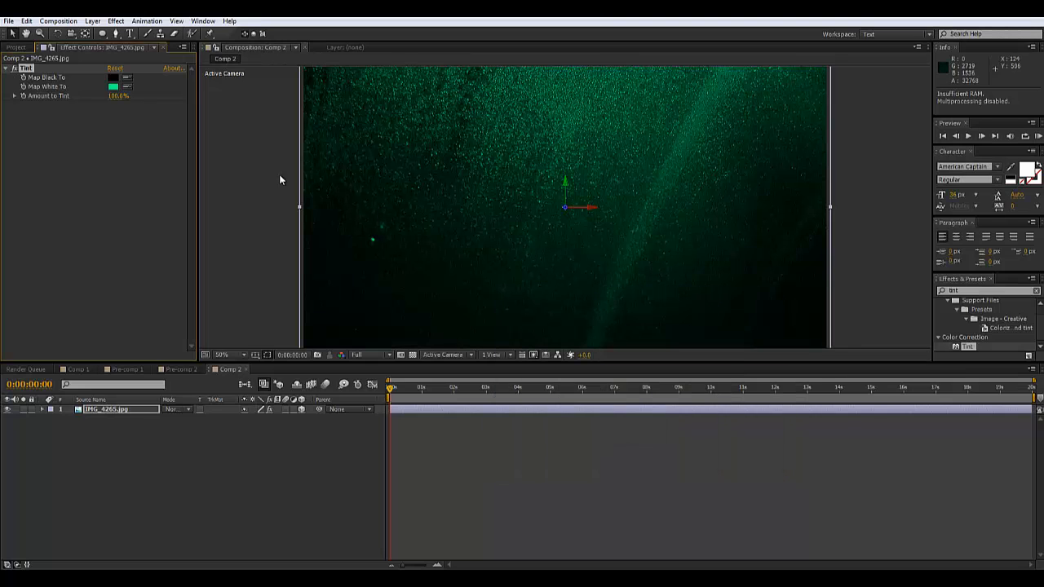
{"action": "mouse_move", "coordinate": [99, 101]}
{"action": "left_mouse_down"}
{"action": "mouse_move", "coordinate": [63, 109]}
{"action": "mouse_move", "coordinate": [97, 104]}
{"action": "left_mouse_up"}
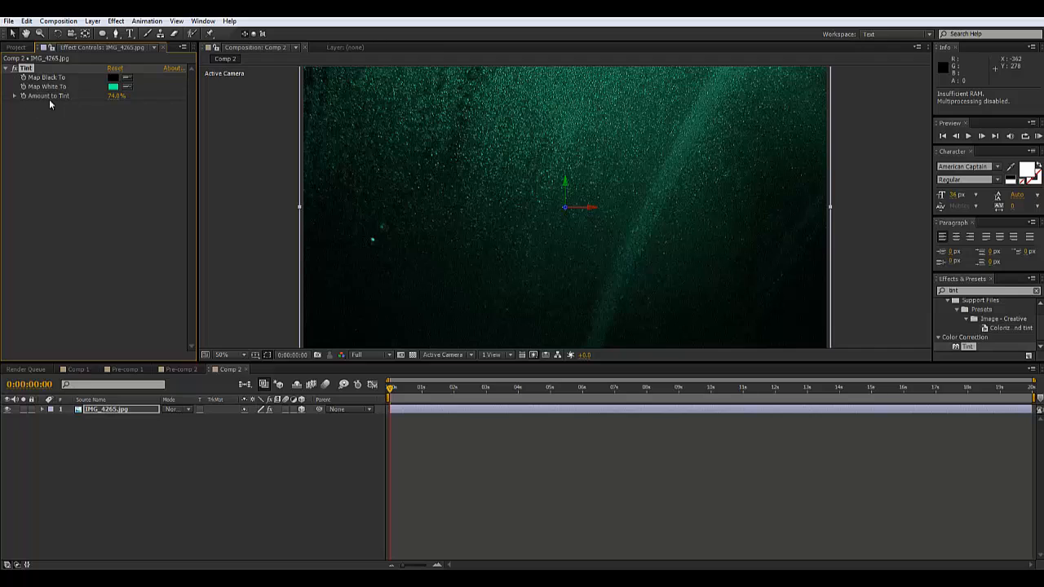
Lower the Amount to Tint to about 48%
{"action": "left_click_drag", "start_coordinate": [114, 95], "coordinate": [105, 95]}
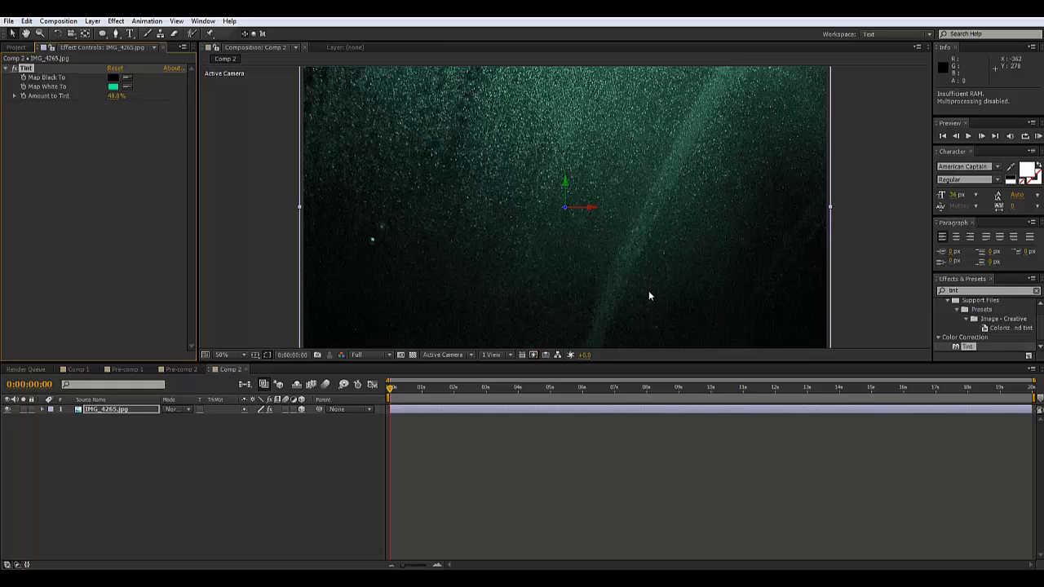
{"action": "scroll", "coordinate": [549, 221], "scroll_direction": "up", "scroll_amount": 1}
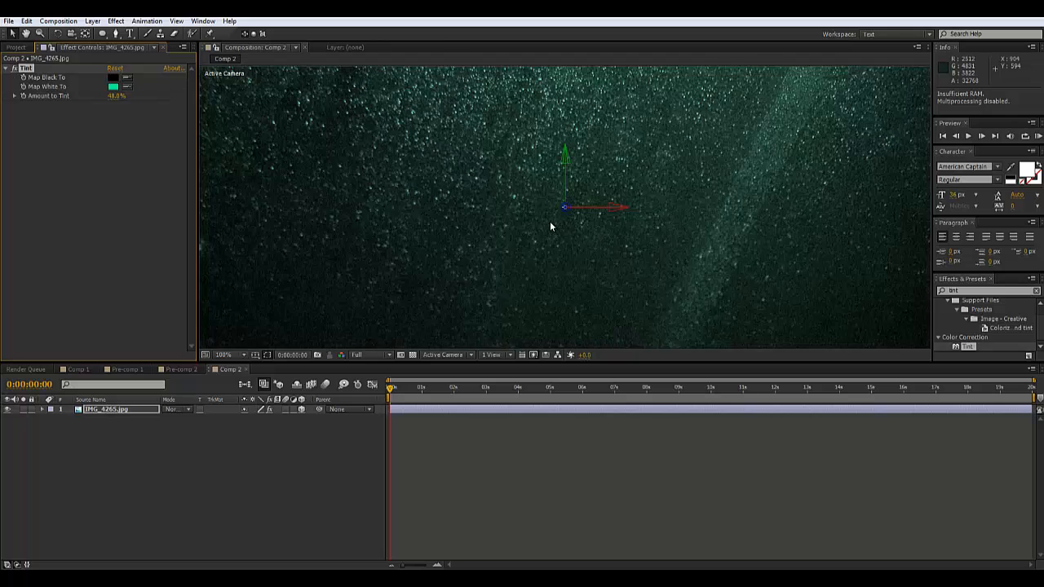
{"action": "scroll", "coordinate": [550, 221], "scroll_direction": "down", "scroll_amount": 1}
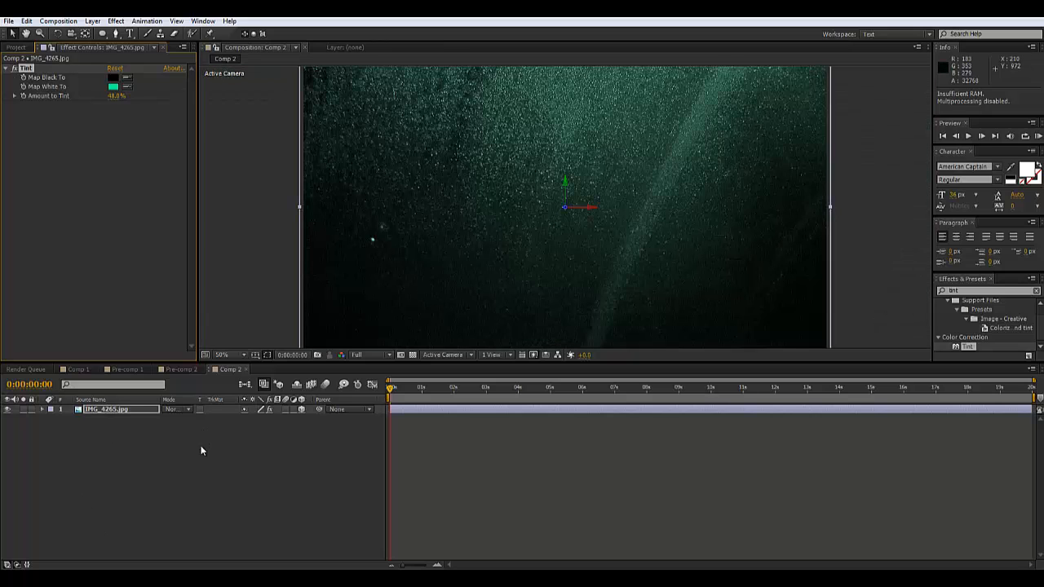
Lower the IMG_4265 layer's opacity to 37%
{"action": "left_click", "coordinate": [115, 408]}
{"action": "key", "text": "t"}
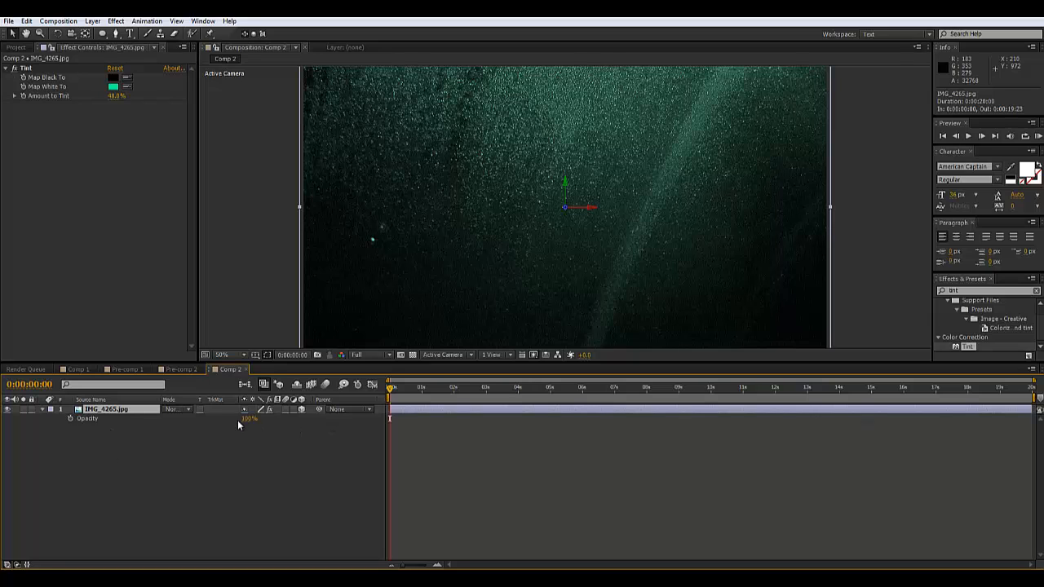
{"action": "left_click_drag", "start_coordinate": [248, 419], "coordinate": [217, 423]}
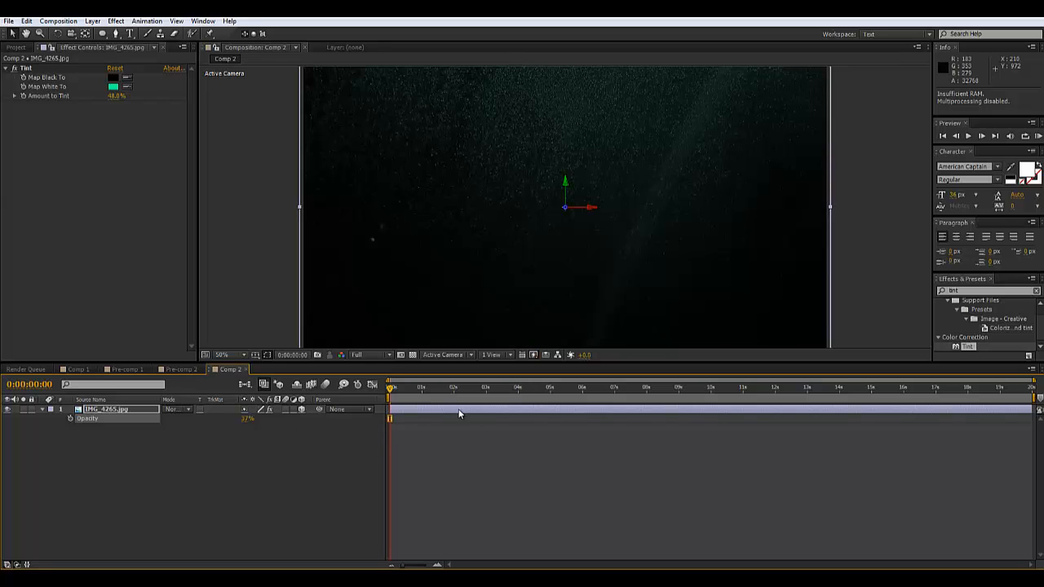
Draw two elliptical masks on IMG_4265, one at the top and one at the bottom
{"action": "scroll", "coordinate": [536, 184], "scroll_direction": "down", "scroll_amount": 2}
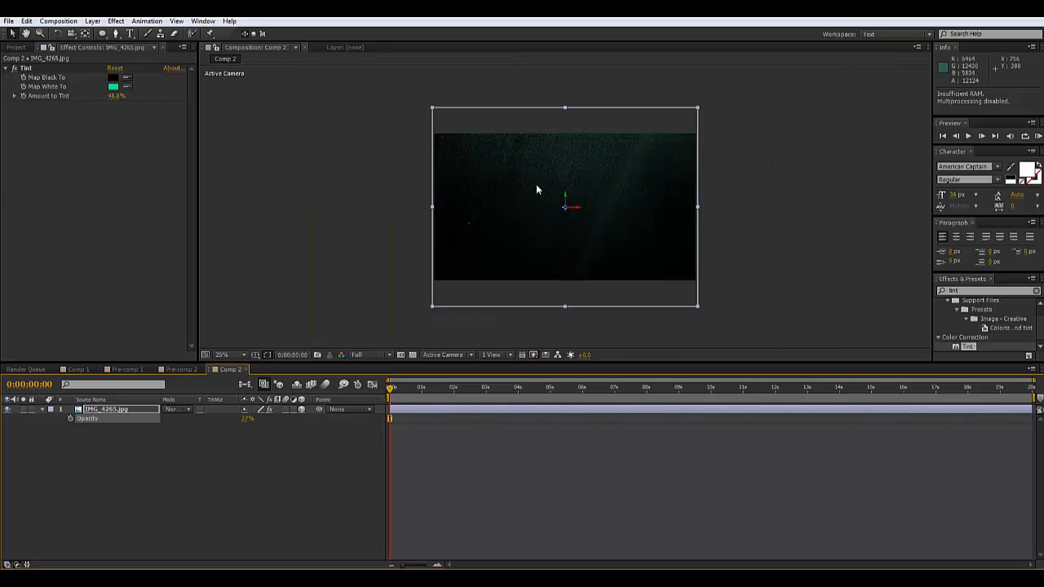
{"action": "scroll", "coordinate": [536, 184], "scroll_direction": "up", "scroll_amount": 2}
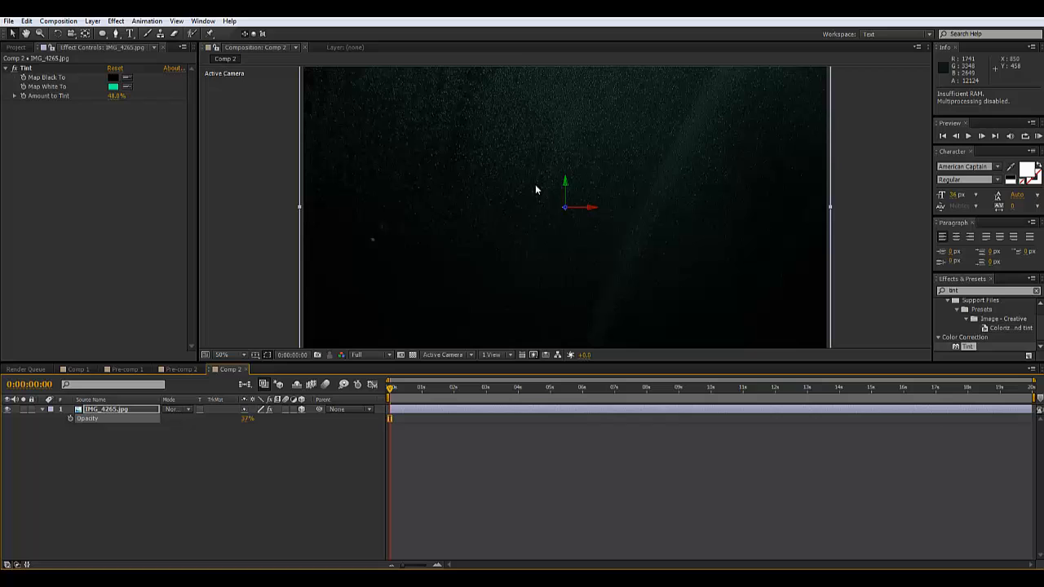
{"action": "left_click", "coordinate": [101, 35]}
{"action": "left_click_drag", "start_coordinate": [596, 198], "coordinate": [570, 243]}
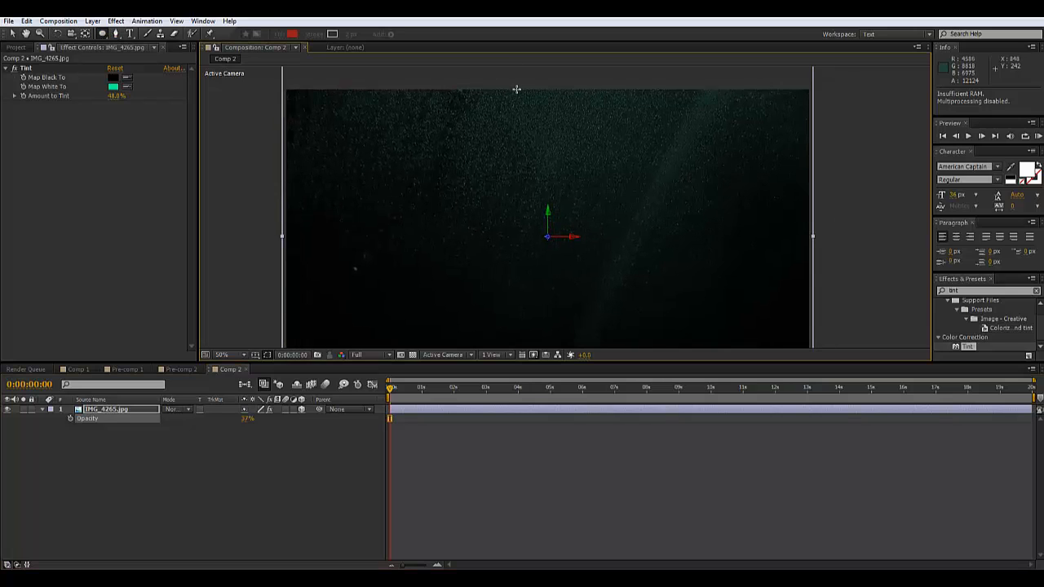
{"action": "scroll", "coordinate": [522, 100], "scroll_direction": "down", "scroll_amount": 2}
{"action": "left_click_drag", "start_coordinate": [526, 112], "coordinate": [591, 205]}
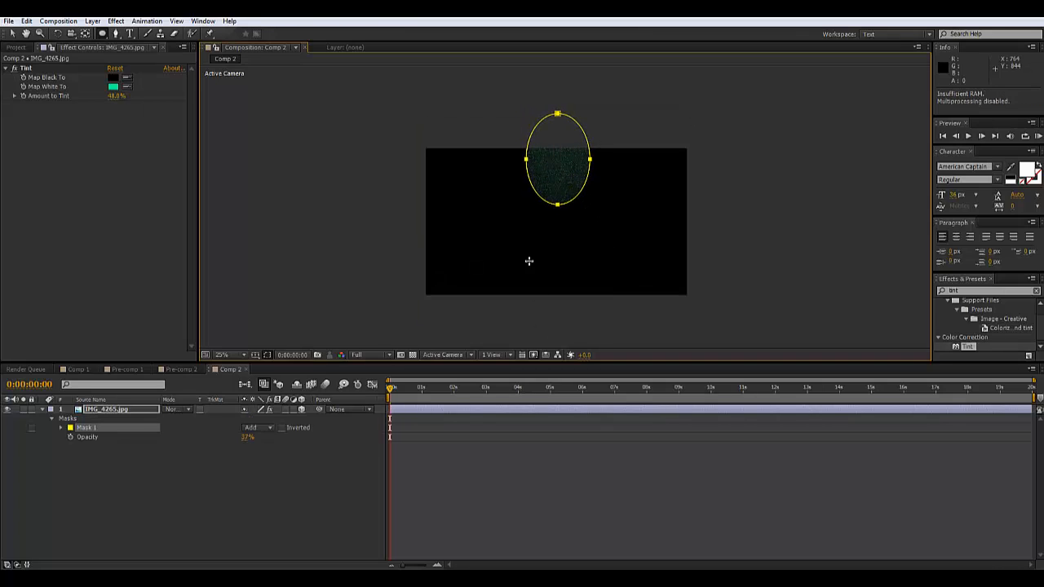
{"action": "left_click_drag", "start_coordinate": [571, 312], "coordinate": [592, 341]}
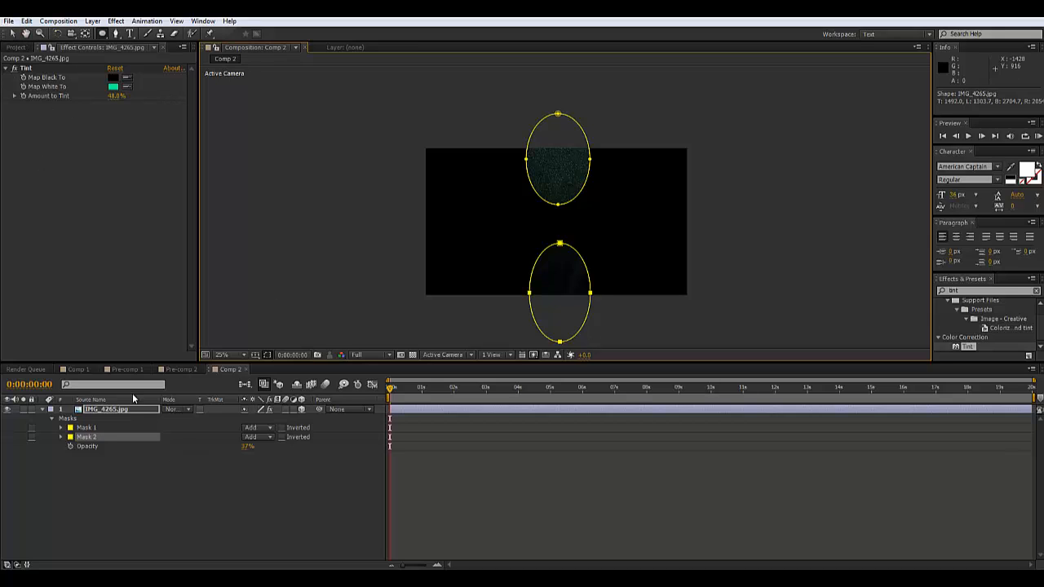
Free-transform the lower mask and nudge it slightly left
{"action": "left_click", "coordinate": [15, 35]}
{"action": "key", "text": "period"}
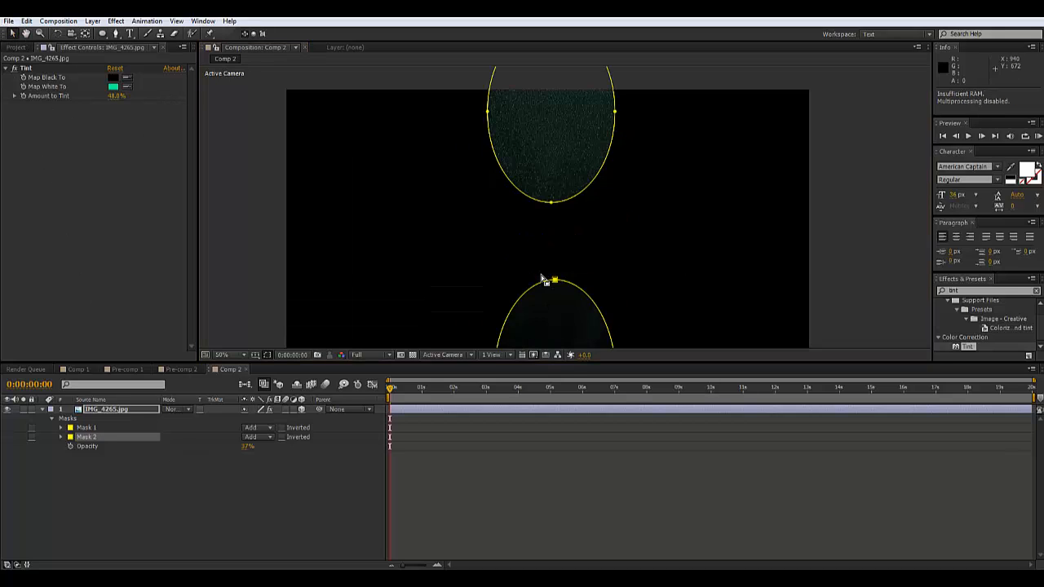
{"action": "double_click", "coordinate": [553, 283]}
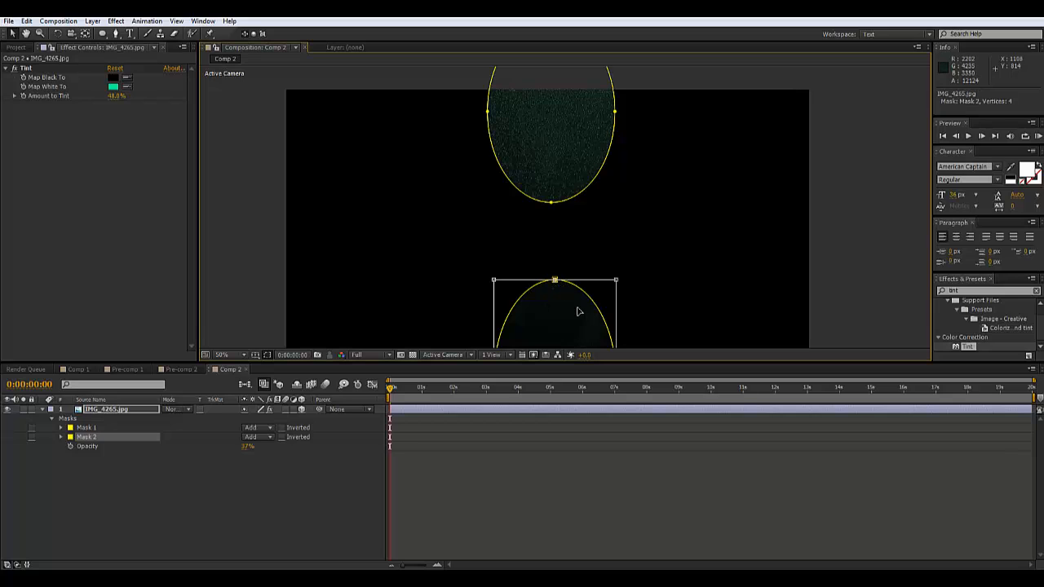
{"action": "left_click_drag", "start_coordinate": [560, 322], "coordinate": [562, 322]}
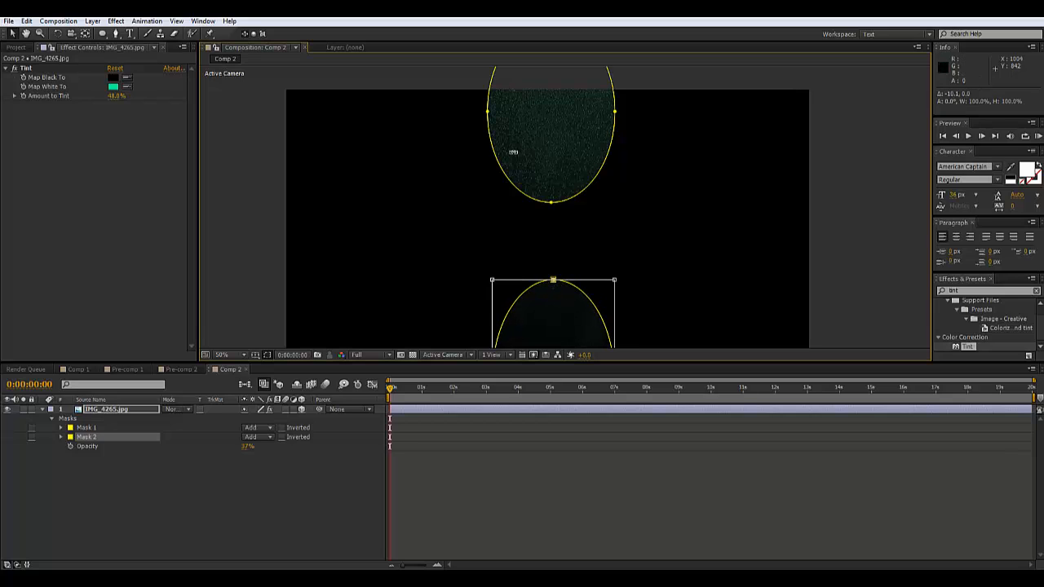
Turn on the Title/Action Safe guides in the composition viewer
{"action": "left_click", "coordinate": [255, 355]}
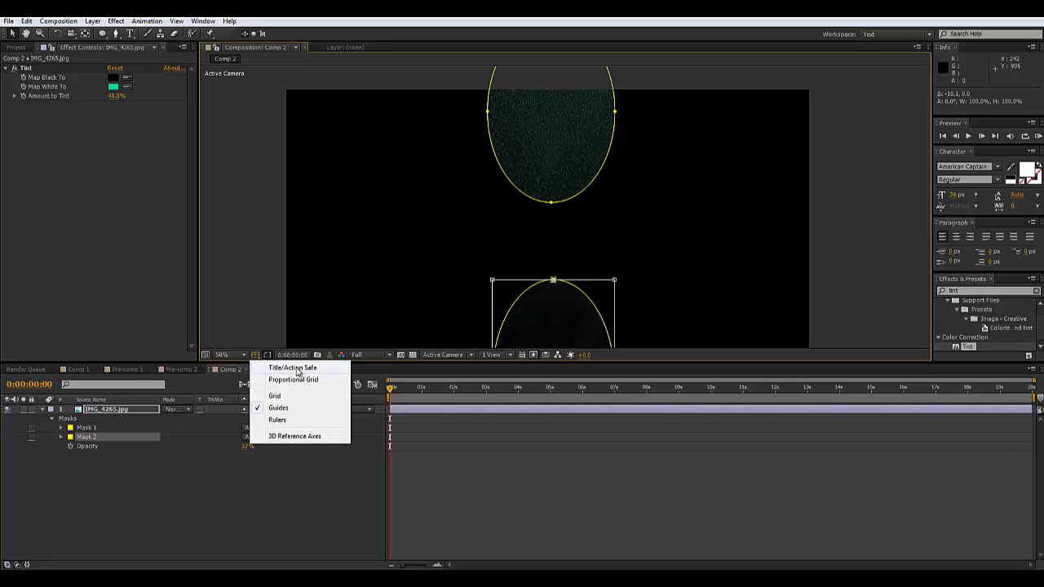
{"action": "left_click", "coordinate": [255, 356]}
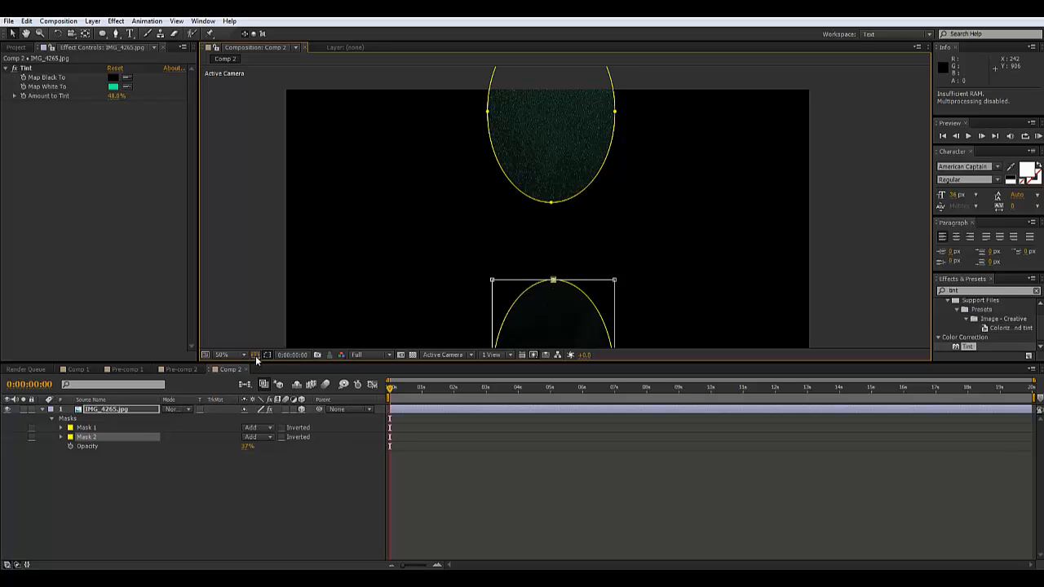
{"action": "left_click", "coordinate": [256, 357]}
{"action": "left_click", "coordinate": [281, 365]}
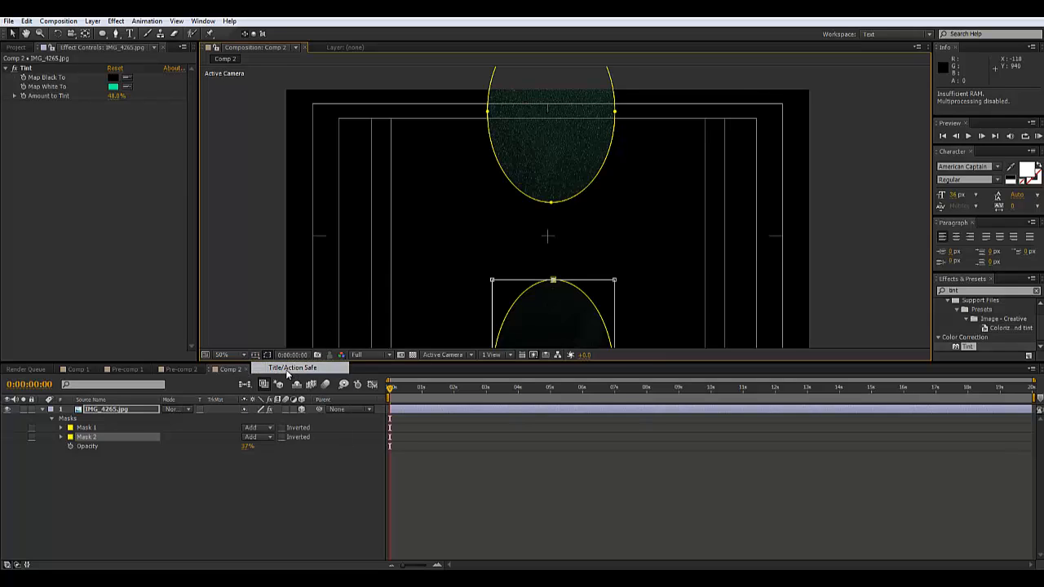
Undo the extra lower-mask shifts, leaving it upright, and finish free transform
{"action": "left_click_drag", "start_coordinate": [565, 316], "coordinate": [561, 317]}
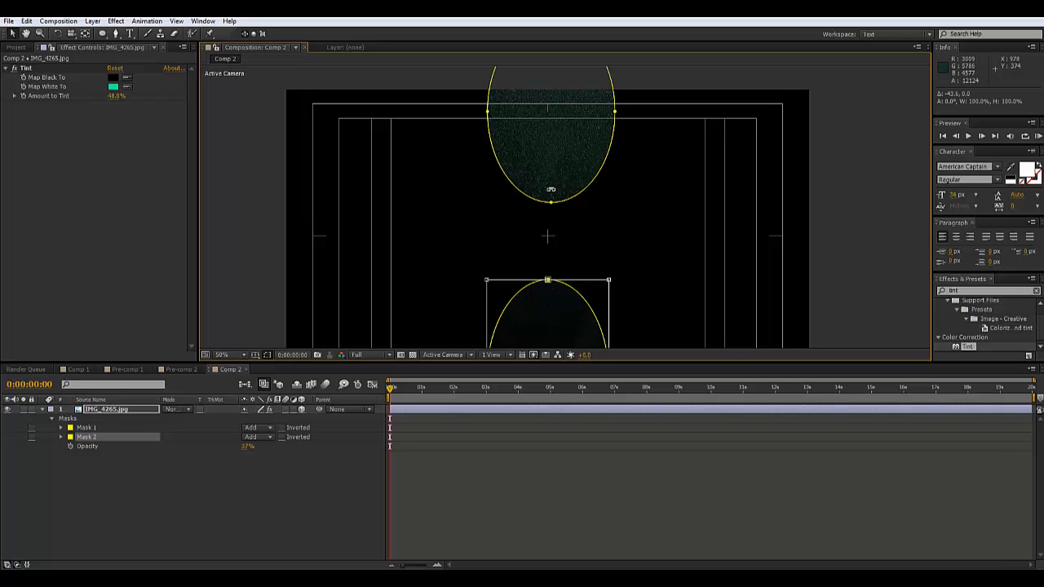
{"action": "key", "text": "ctrl+z"}
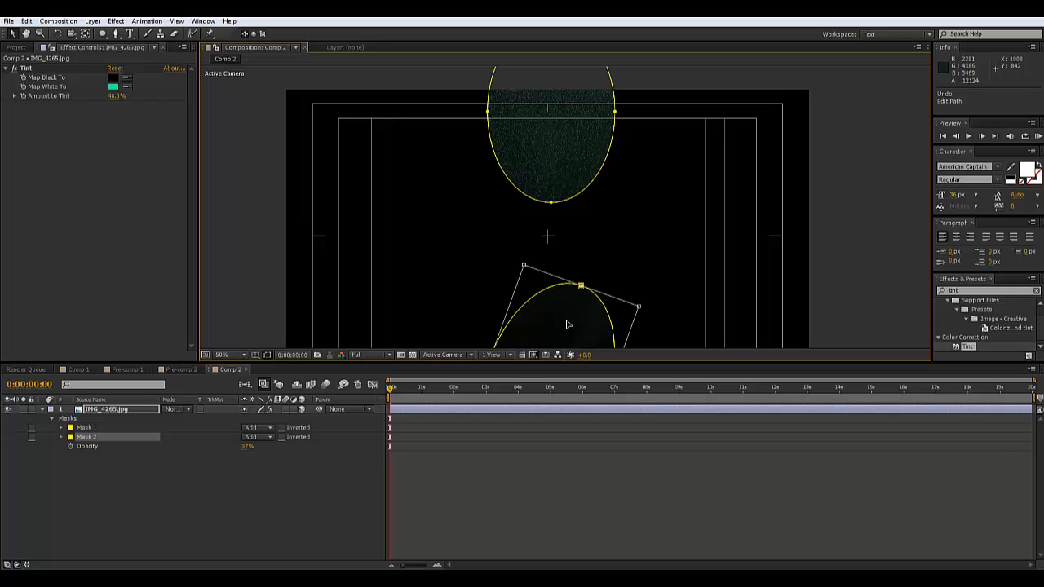
{"action": "key", "text": "ctrl+z"}
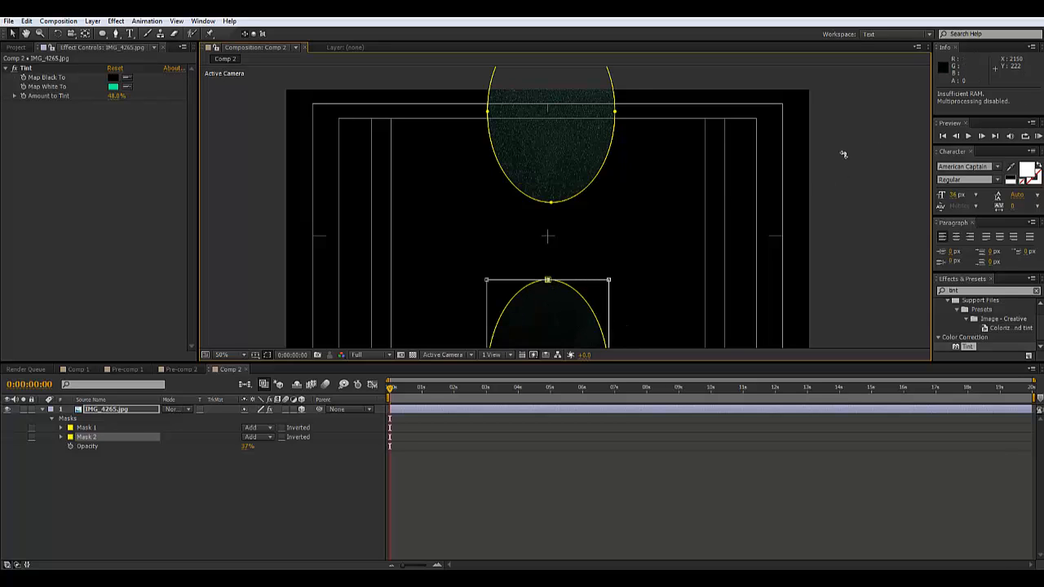
{"action": "double_click", "coordinate": [843, 154]}
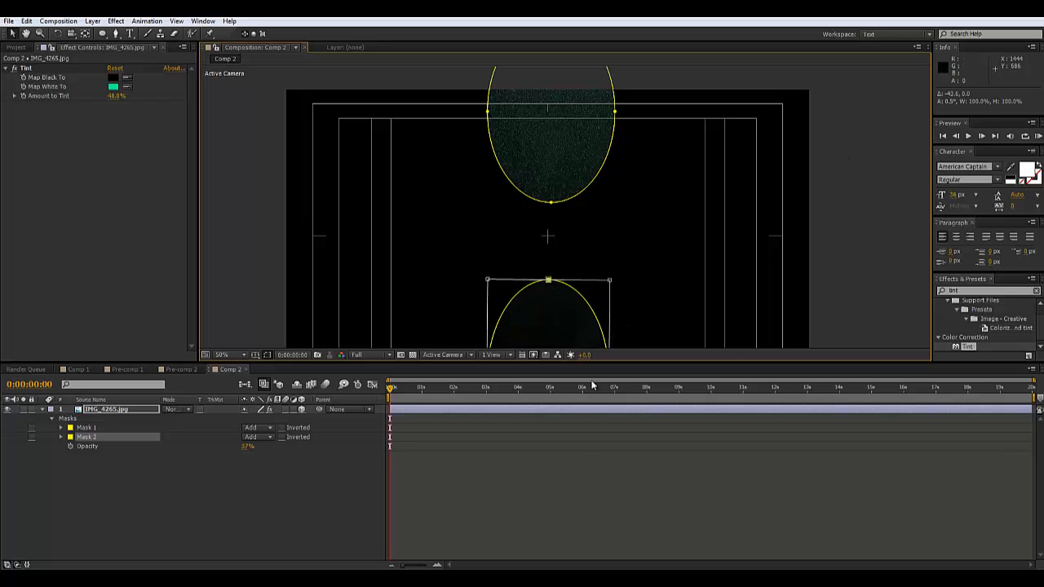
Select Mask 1 and nudge the upper mask slightly left
{"action": "left_click", "coordinate": [576, 180]}
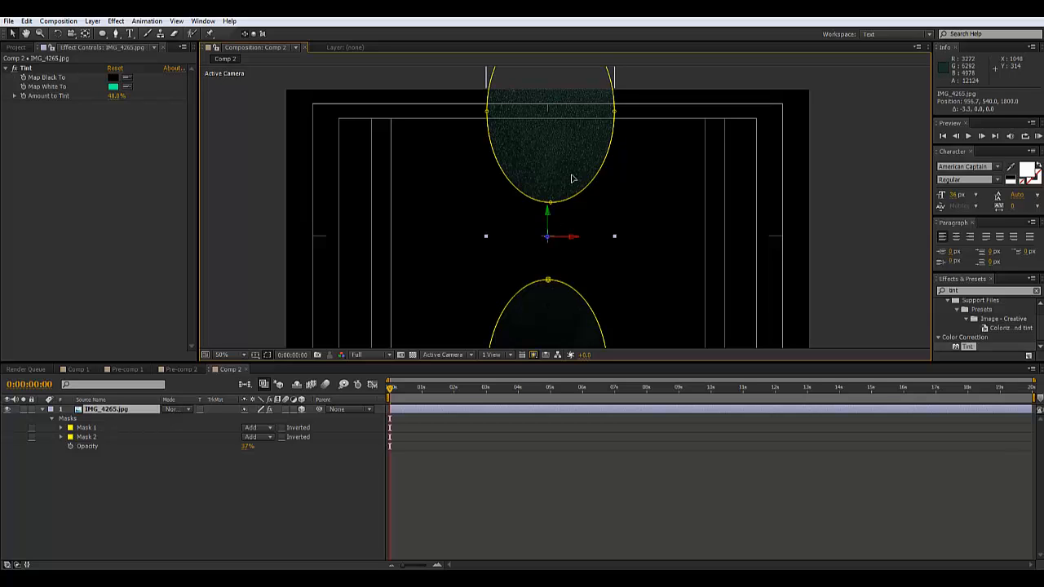
{"action": "left_click", "coordinate": [56, 491]}
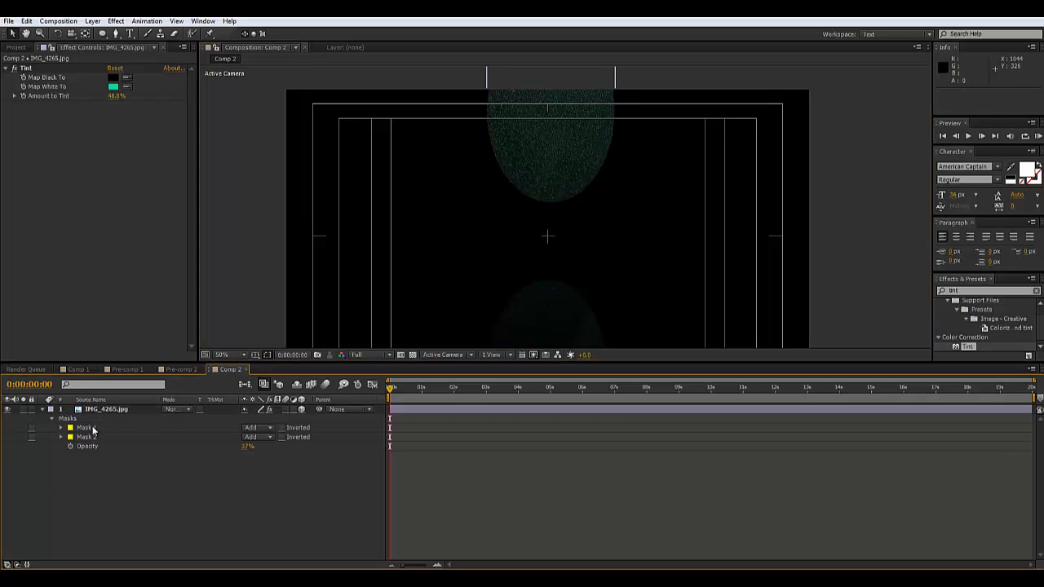
{"action": "left_click", "coordinate": [86, 427]}
{"action": "double_click", "coordinate": [551, 205]}
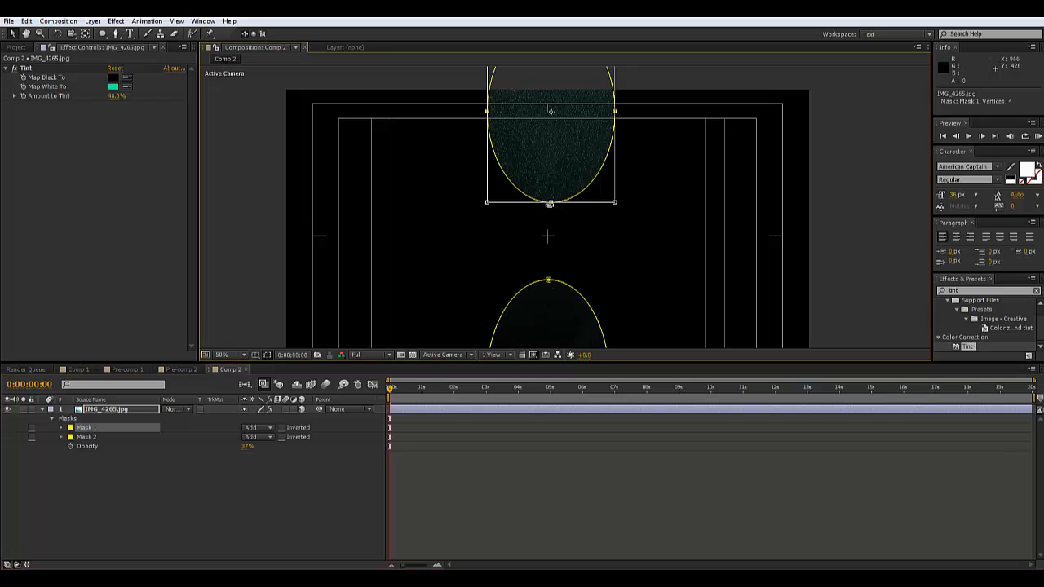
{"action": "left_click_drag", "start_coordinate": [580, 151], "coordinate": [578, 151]}
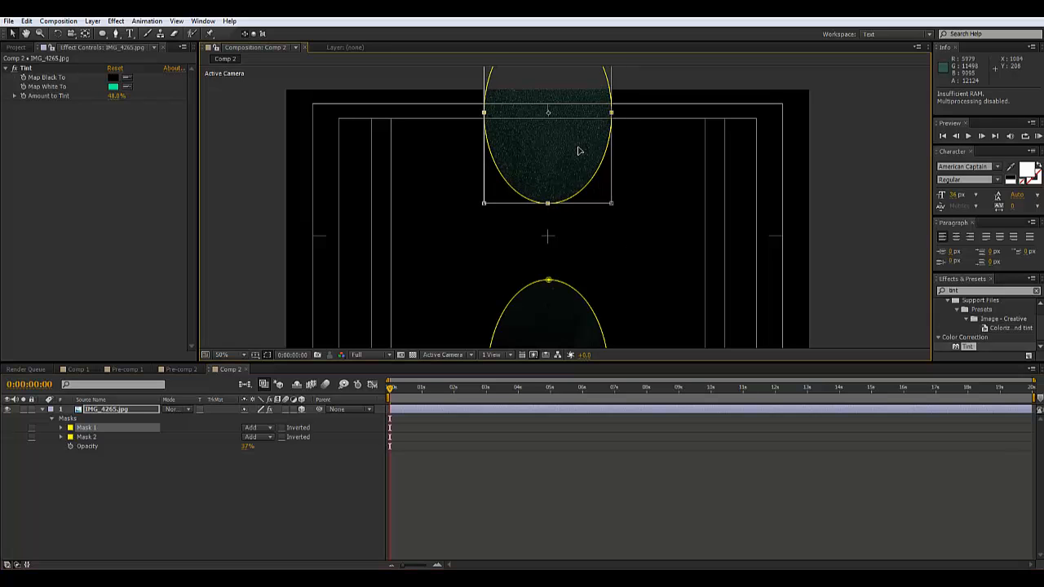
{"action": "left_click", "coordinate": [103, 450]}
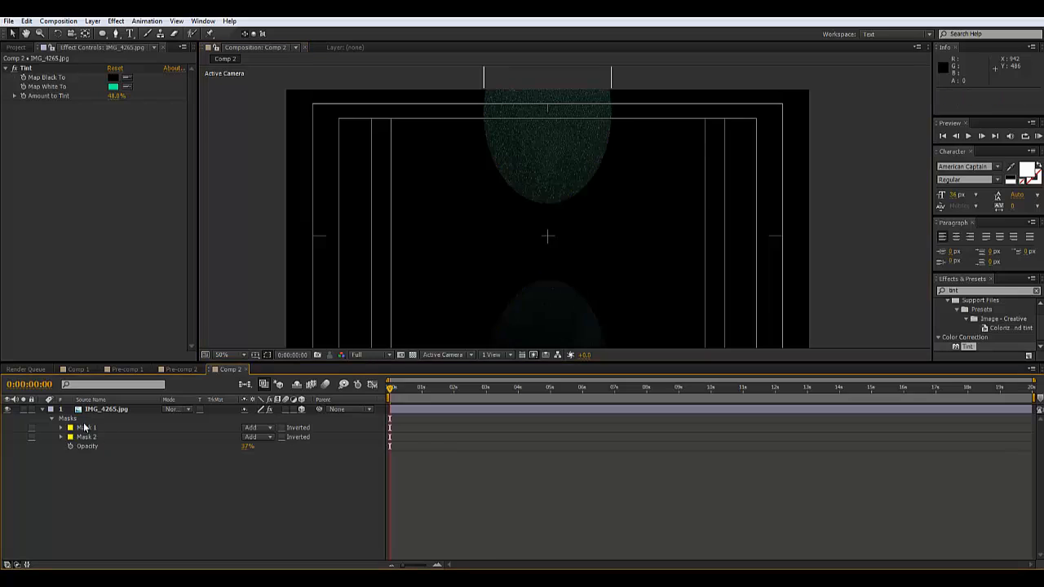
{"action": "left_click", "coordinate": [85, 428]}
Reveal both masks' feather and raise Mask 1's feather to 538 pixels
{"action": "left_click", "coordinate": [87, 436], "text": "shift"}
{"action": "key", "text": "f"}
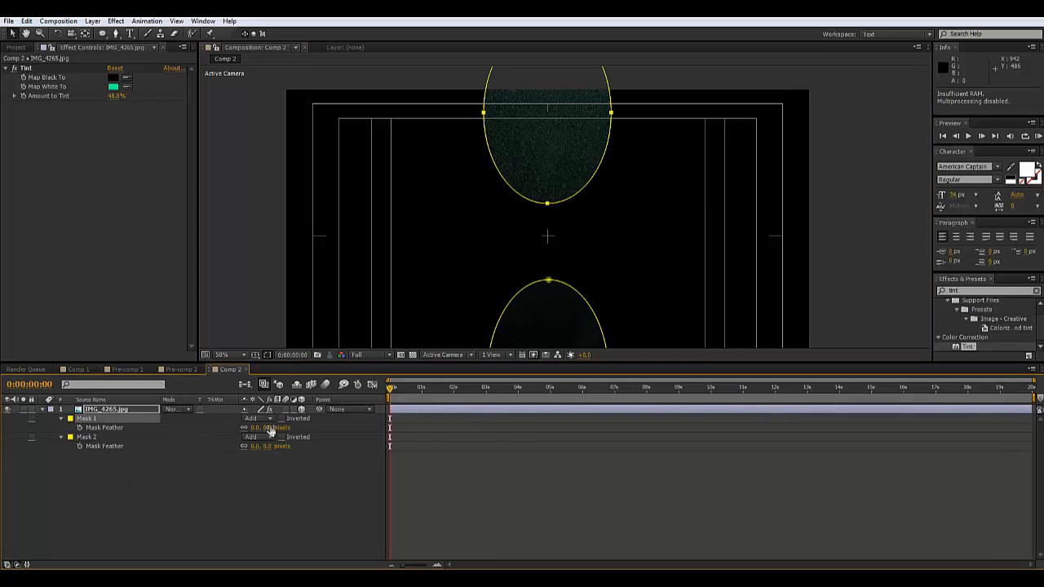
{"action": "left_click_drag", "start_coordinate": [271, 430], "coordinate": [326, 425]}
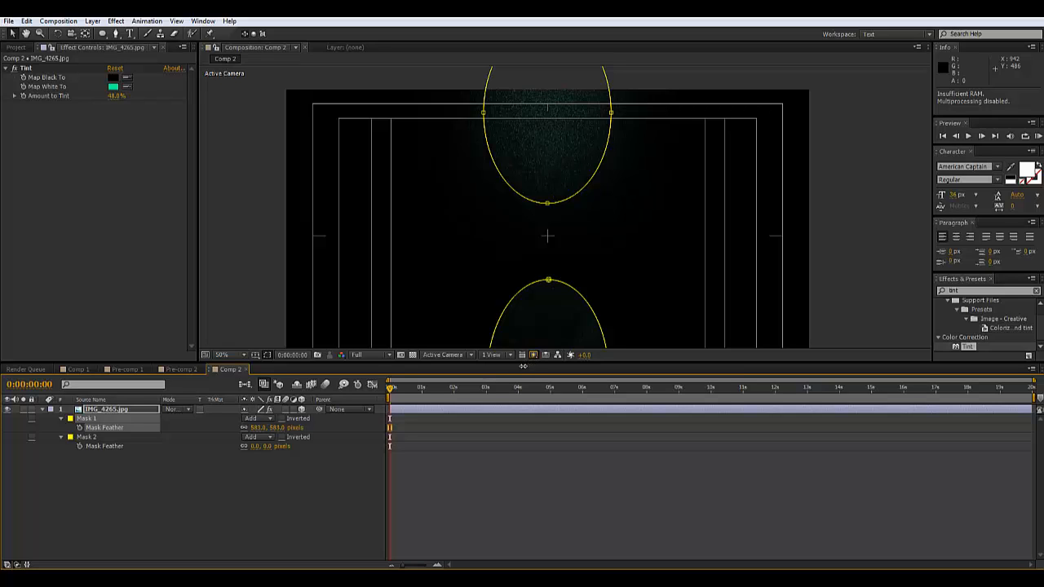
{"action": "left_click", "coordinate": [879, 251]}
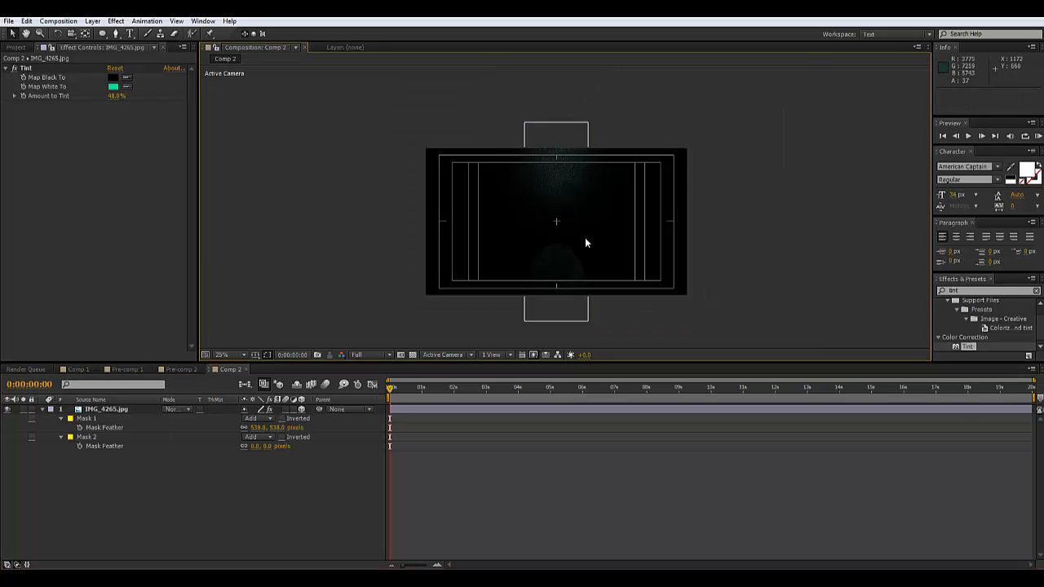
Set Mask 2's feather to 538 pixels and preview the soft glow
{"action": "left_click", "coordinate": [96, 437]}
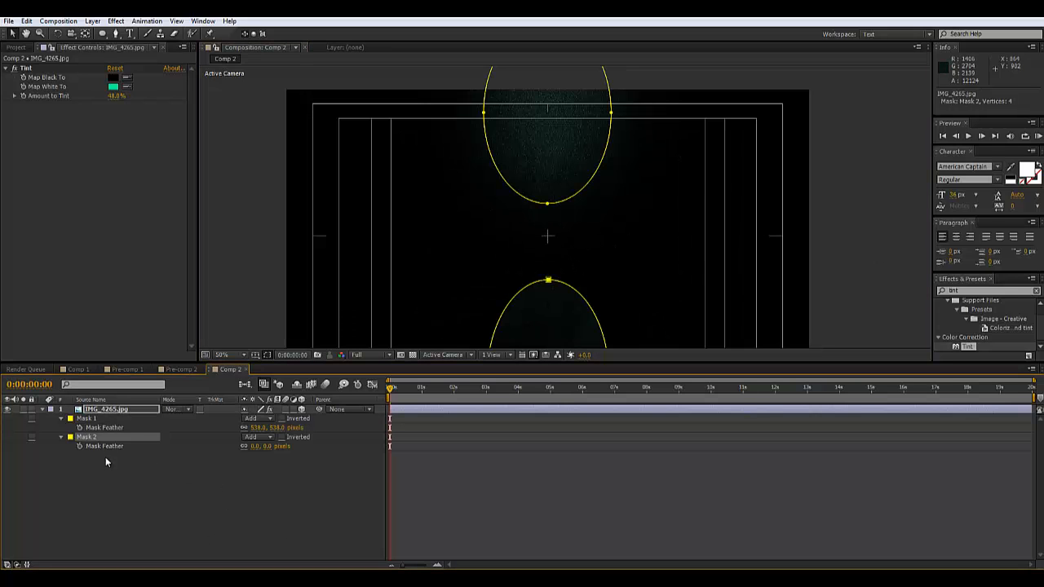
{"action": "left_click", "coordinate": [106, 445]}
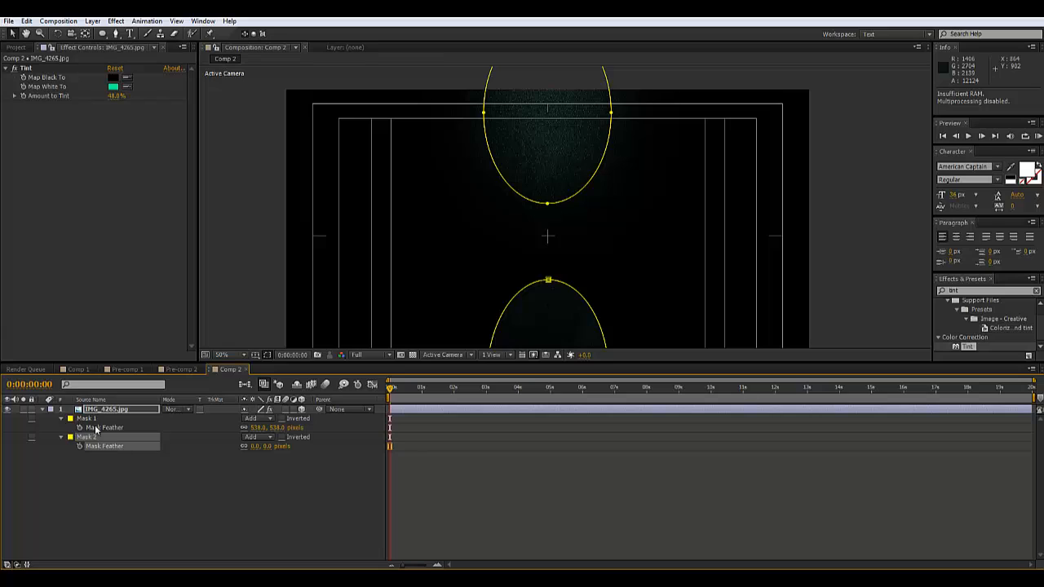
{"action": "left_click", "coordinate": [256, 446]}
{"action": "key", "text": "Return"}
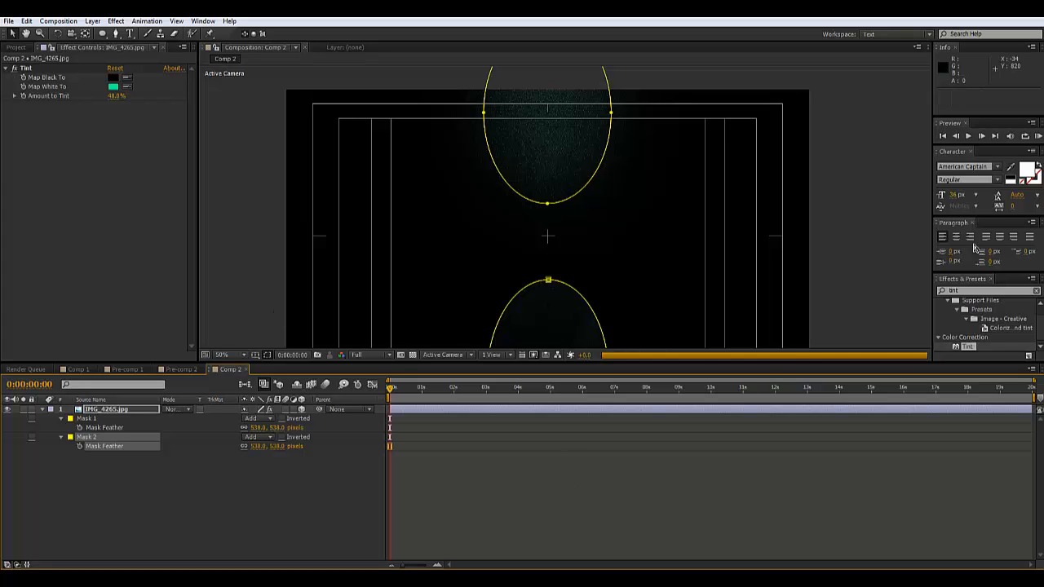
{"action": "left_click", "coordinate": [821, 261]}
{"action": "scroll", "coordinate": [822, 260], "scroll_direction": "down", "scroll_amount": 2}
{"action": "left_click", "coordinate": [794, 246]}
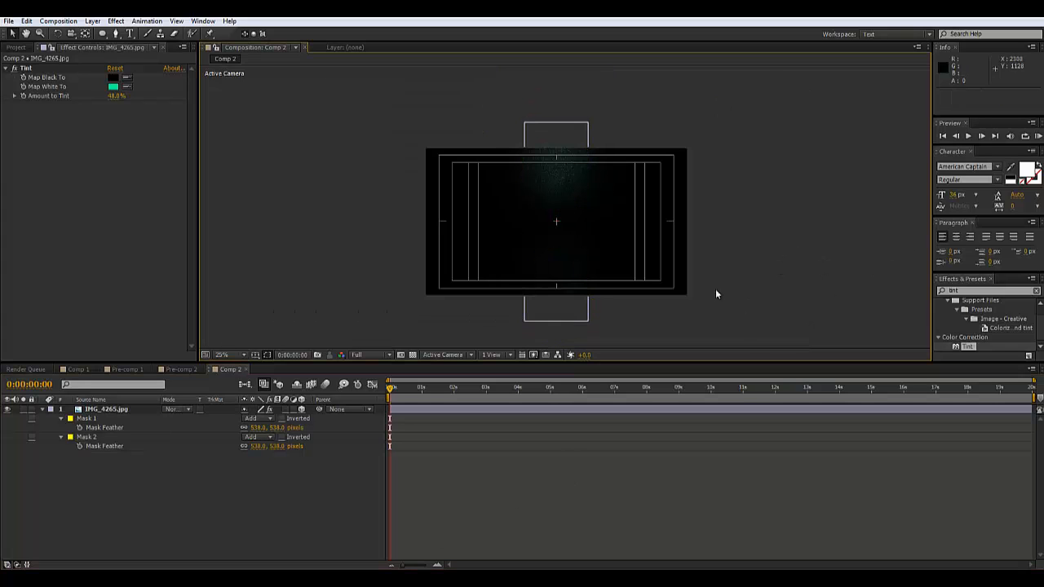
{"action": "scroll", "coordinate": [693, 278], "scroll_direction": "up", "scroll_amount": 3}
{"action": "scroll", "coordinate": [692, 283], "scroll_direction": "down", "scroll_amount": 2}
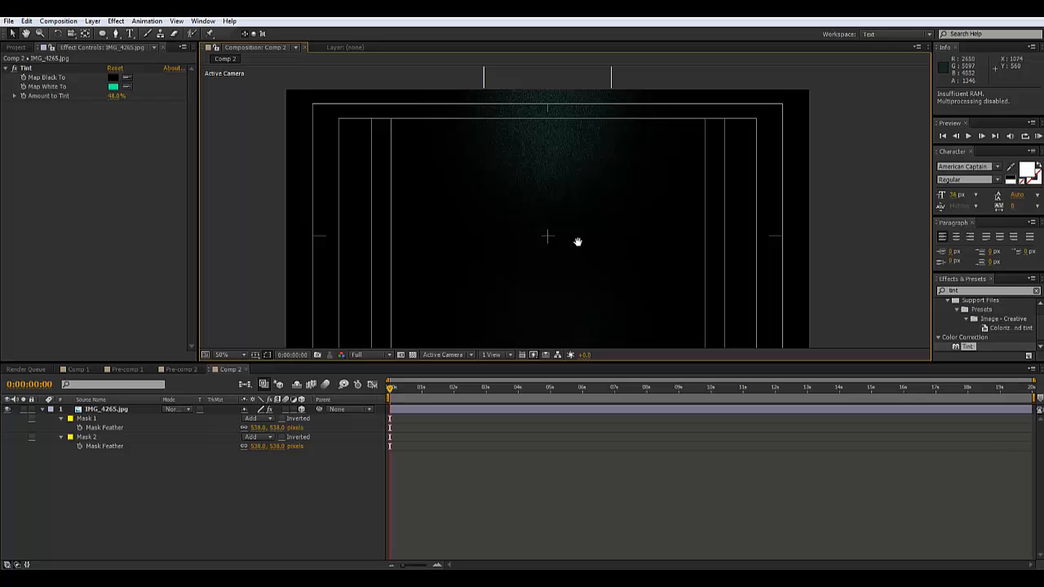
{"action": "left_click_drag", "start_coordinate": [577, 240], "coordinate": [576, 214]}
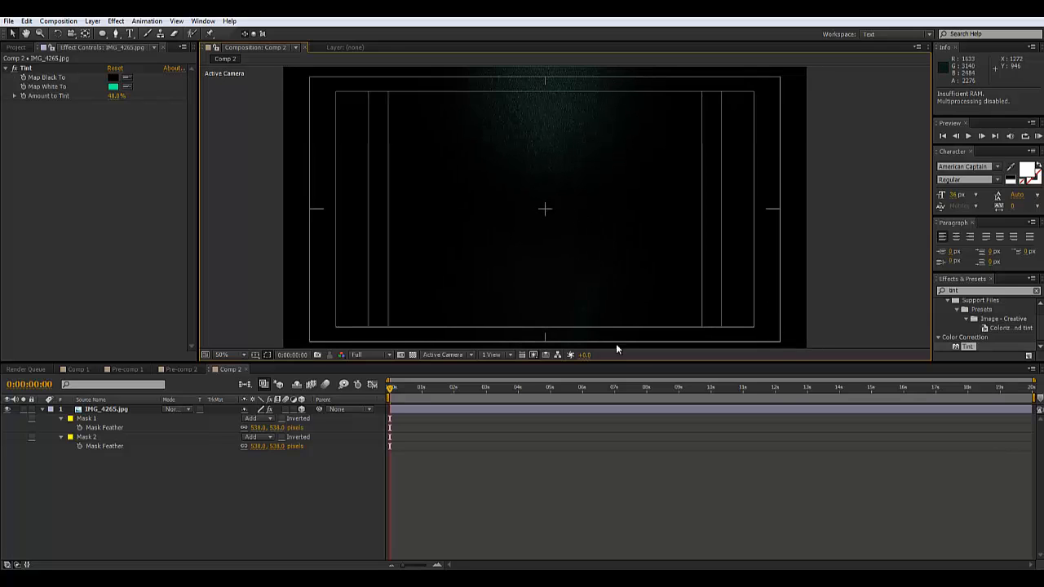
{"action": "scroll", "coordinate": [547, 252], "scroll_direction": "down", "scroll_amount": 2}
{"action": "scroll", "coordinate": [546, 251], "scroll_direction": "up", "scroll_amount": 2}
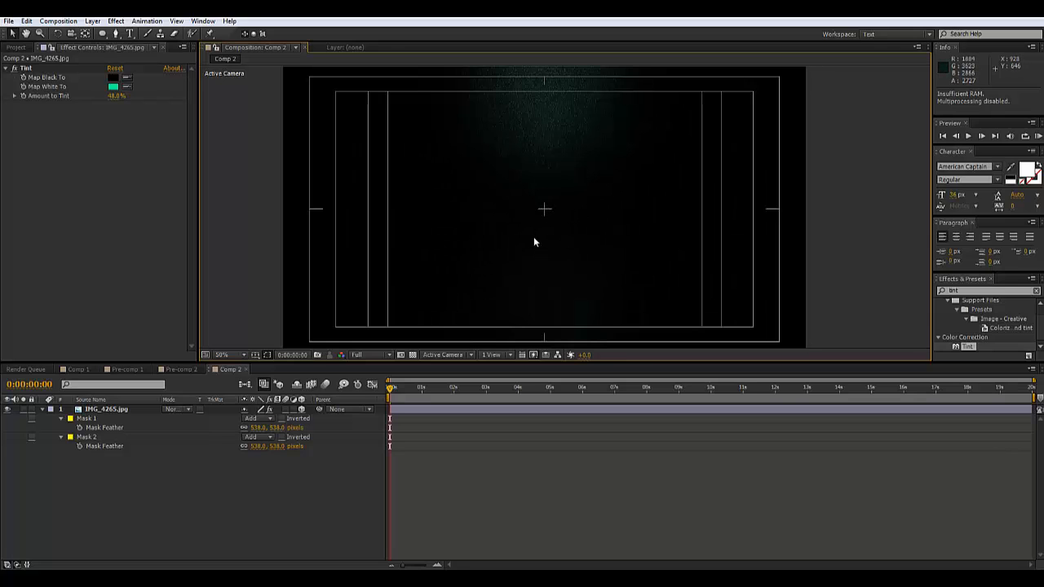
Add the title text 'TUTORIAL GRID', scale it to about 458%, and move it down-left
{"action": "left_click", "coordinate": [131, 35]}
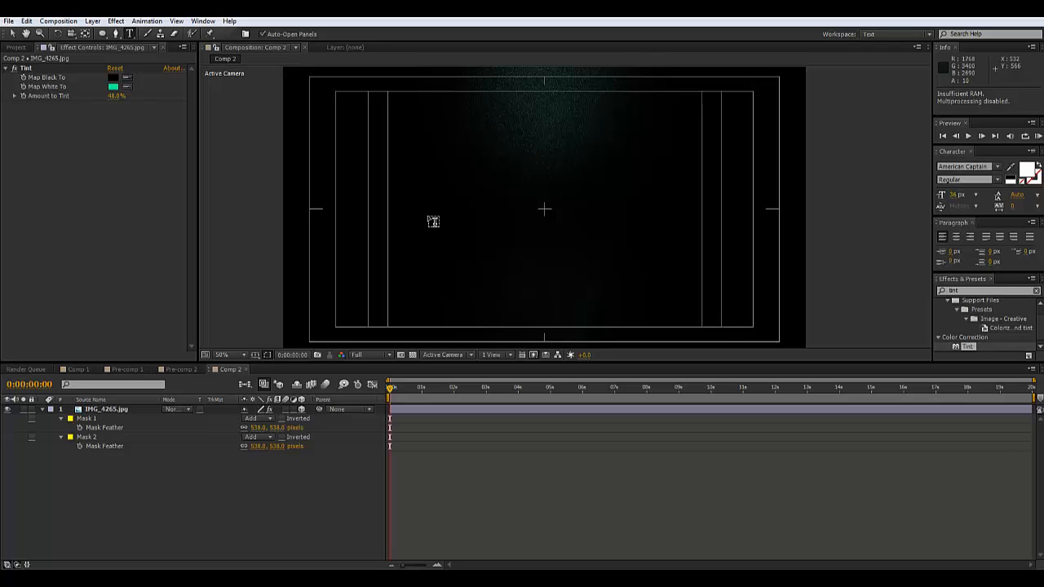
{"action": "left_click", "coordinate": [462, 209]}
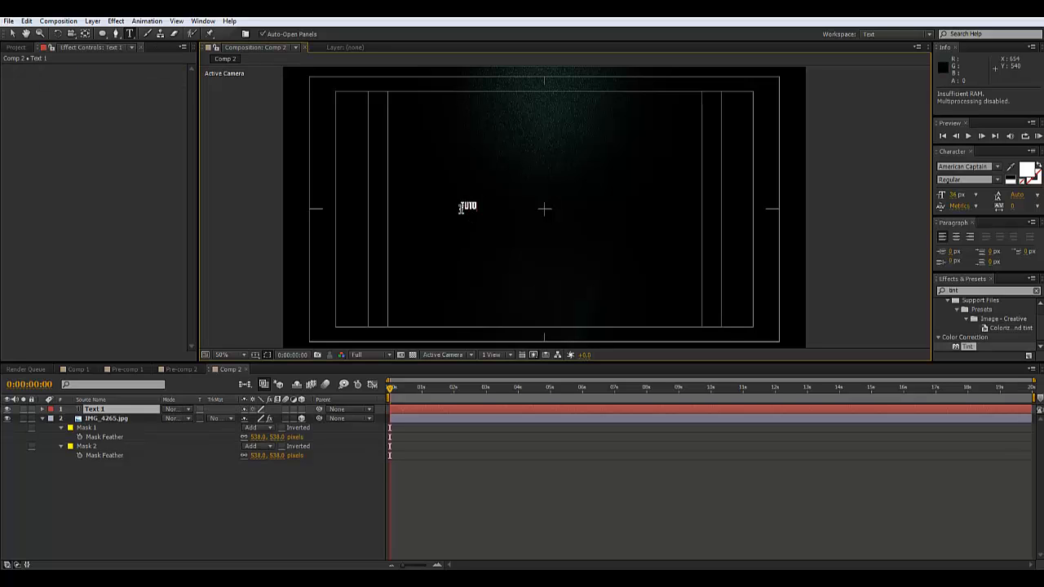
{"action": "type", "text": "TUTORIAL GRID"}
{"action": "left_click", "coordinate": [12, 35]}
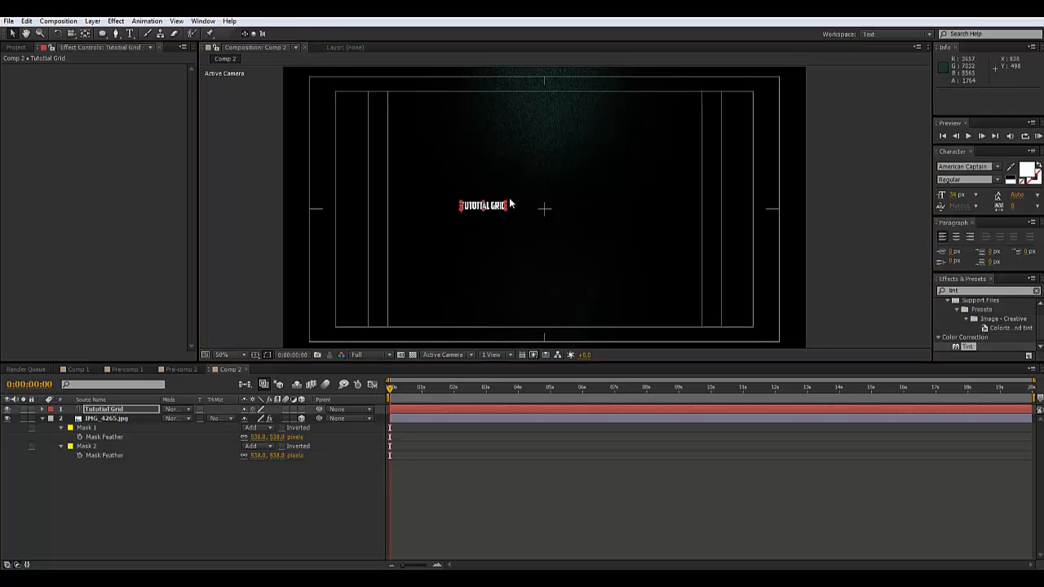
{"action": "left_click_drag", "start_coordinate": [506, 206], "coordinate": [693, 155]}
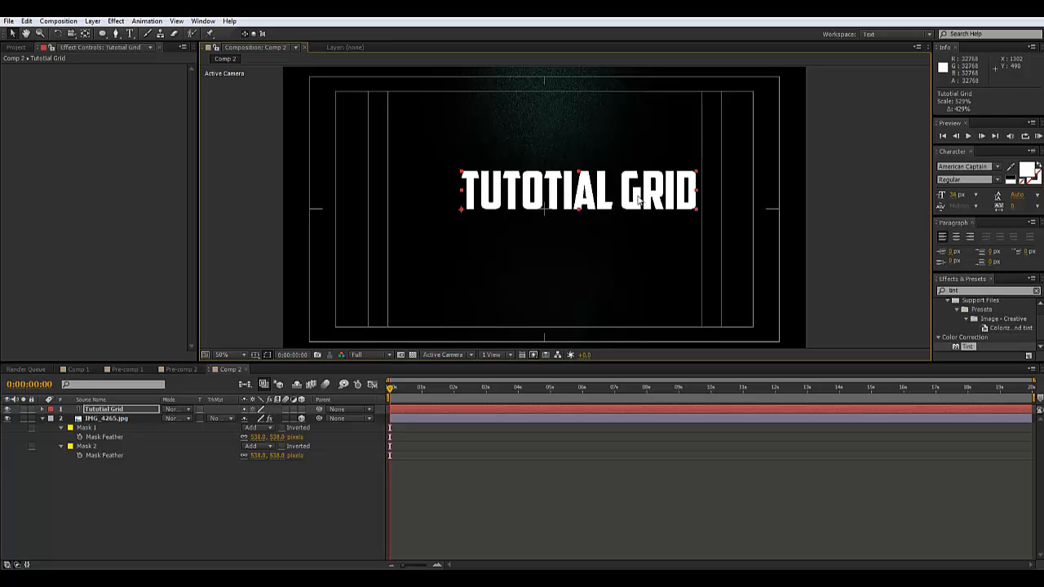
{"action": "left_click_drag", "start_coordinate": [637, 197], "coordinate": [602, 216]}
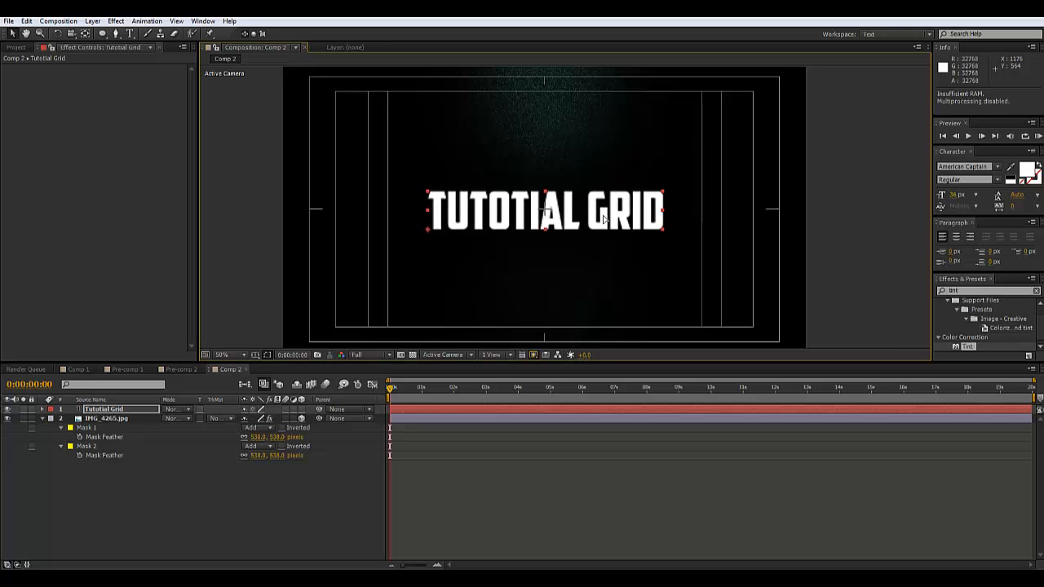
{"action": "left_click", "coordinate": [852, 176]}
Replace the misspelled 'TOTIAL' with 'TORIAL' so the title reads TUTORIAL GRID
{"action": "scroll", "coordinate": [559, 258], "scroll_direction": "up", "scroll_amount": 2}
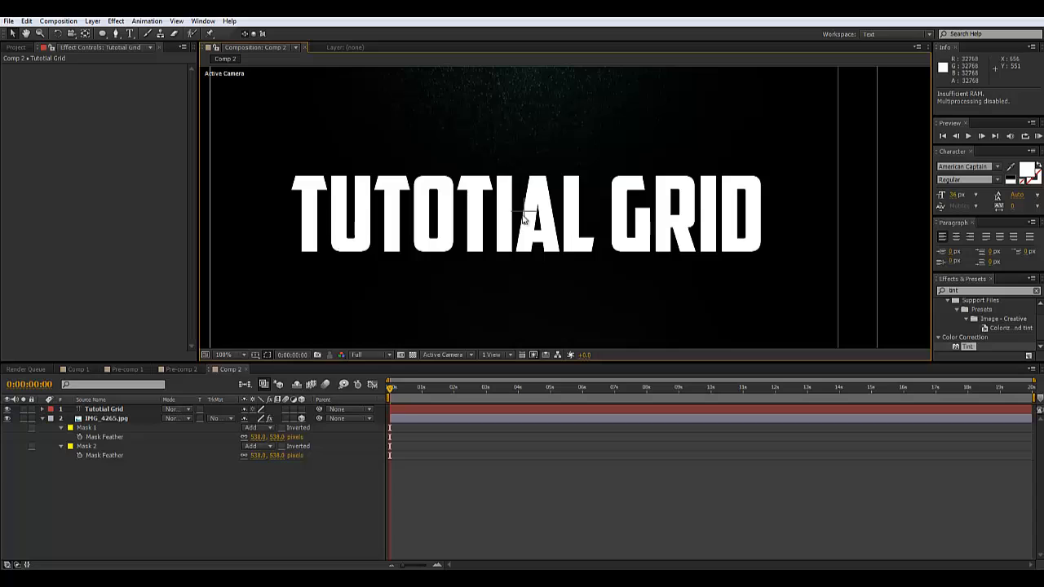
{"action": "left_click", "coordinate": [130, 33]}
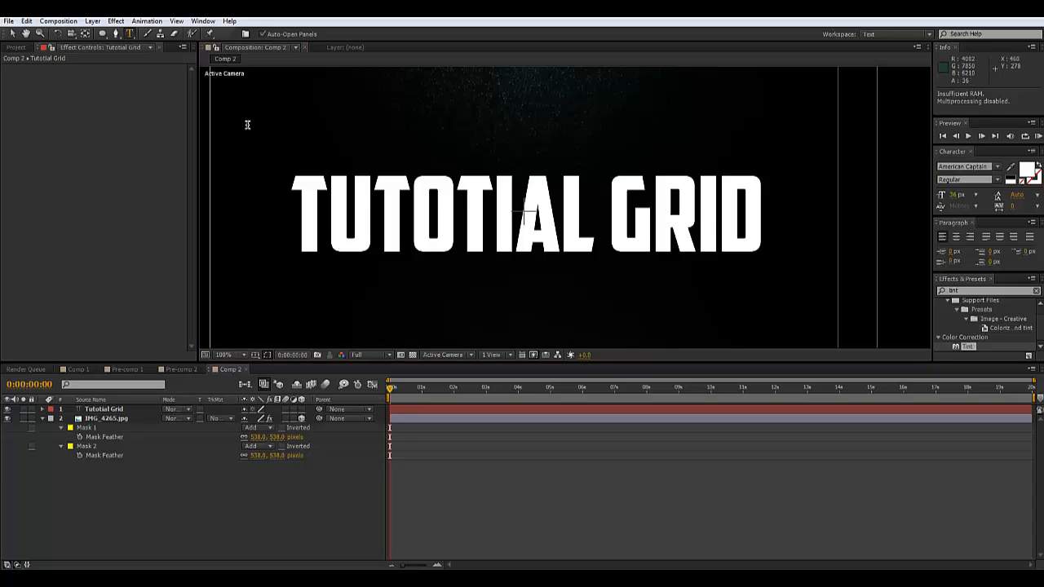
{"action": "left_click", "coordinate": [490, 206]}
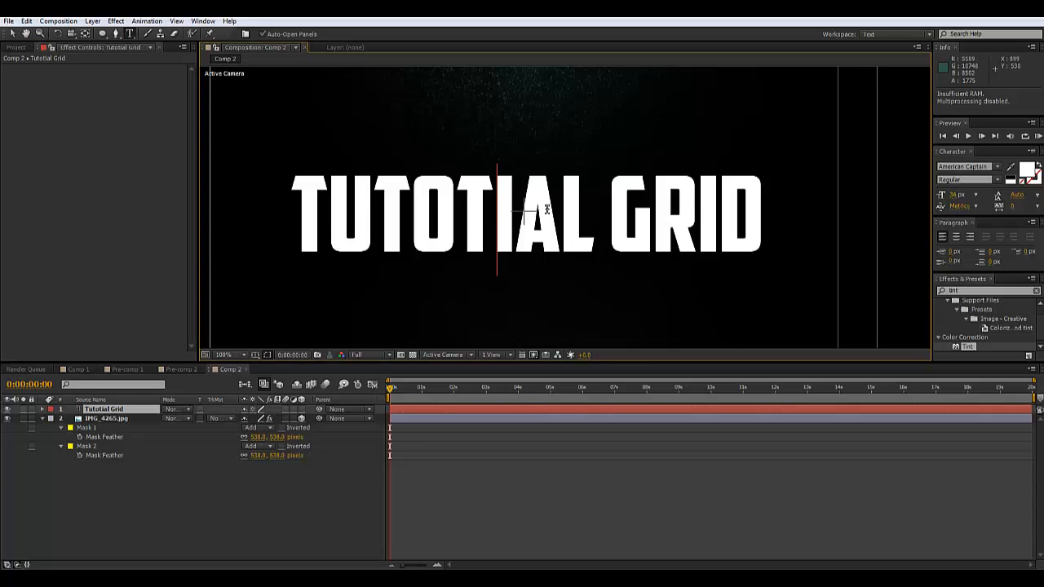
{"action": "left_click_drag", "start_coordinate": [603, 230], "coordinate": [361, 230]}
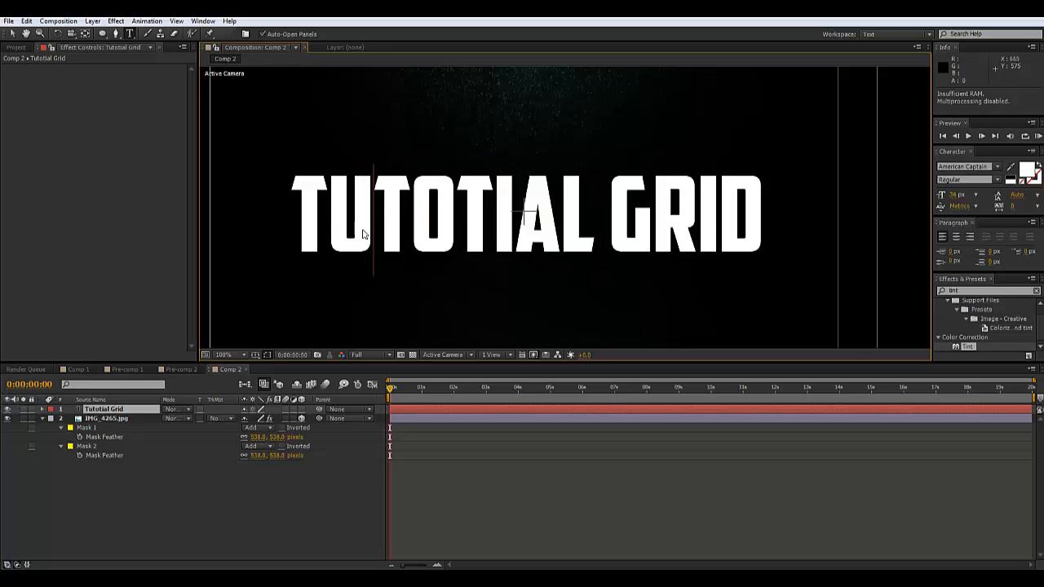
{"action": "key", "text": "BackSpace"}
{"action": "type", "text": "TORIAL"}
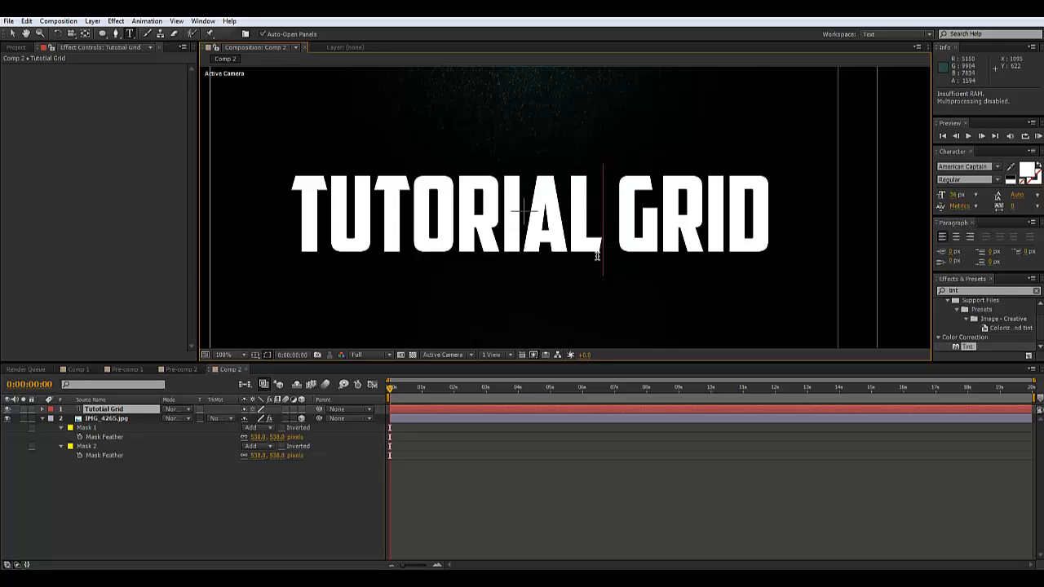
{"action": "left_click", "coordinate": [12, 33]}
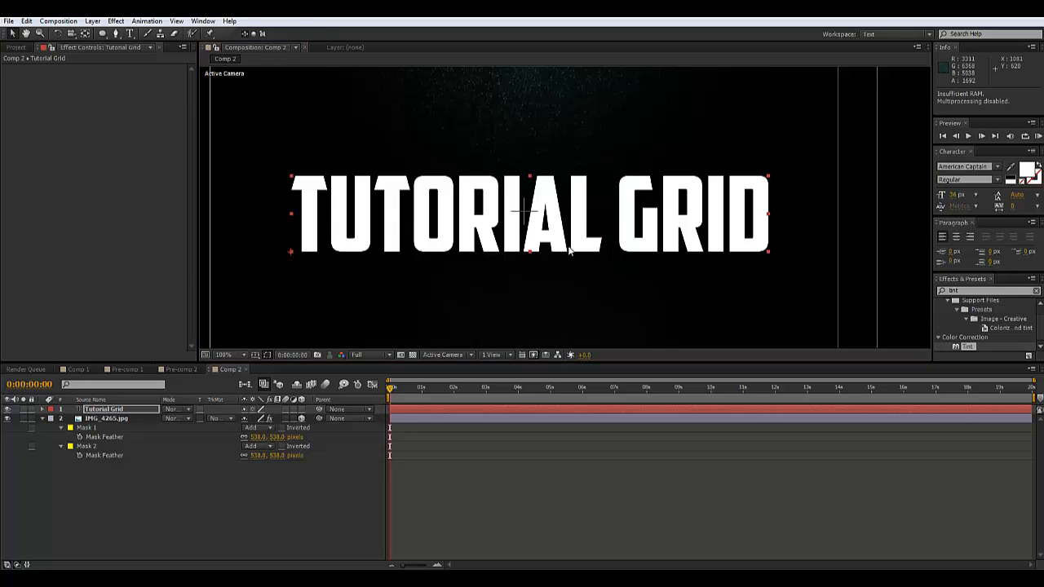
{"action": "key", "text": "comma"}
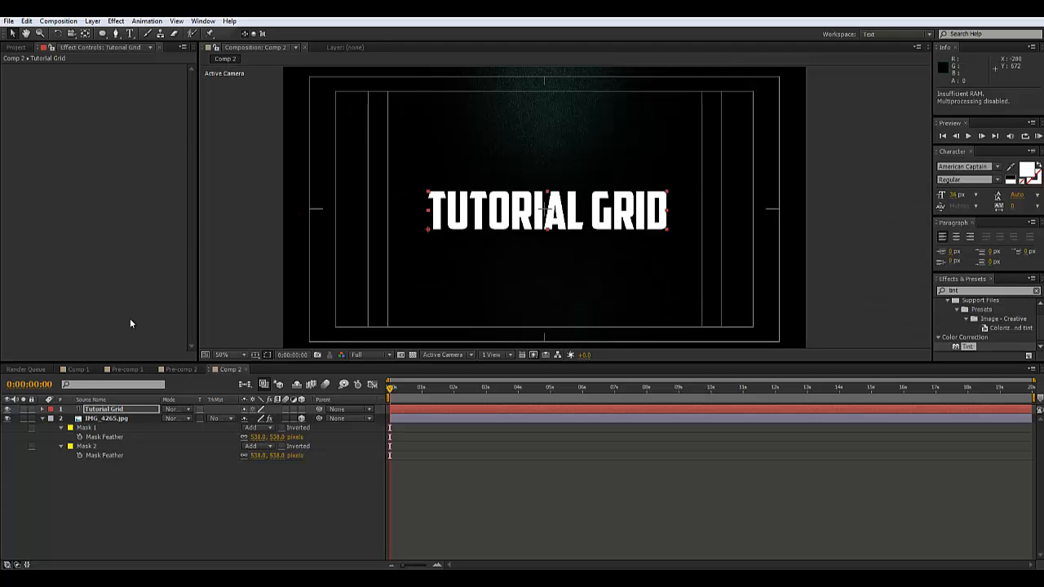
Add cracks.jpg below the title and set its Track Matte to Luma Matte 'Tutorial Grid'
{"action": "left_click", "coordinate": [16, 47]}
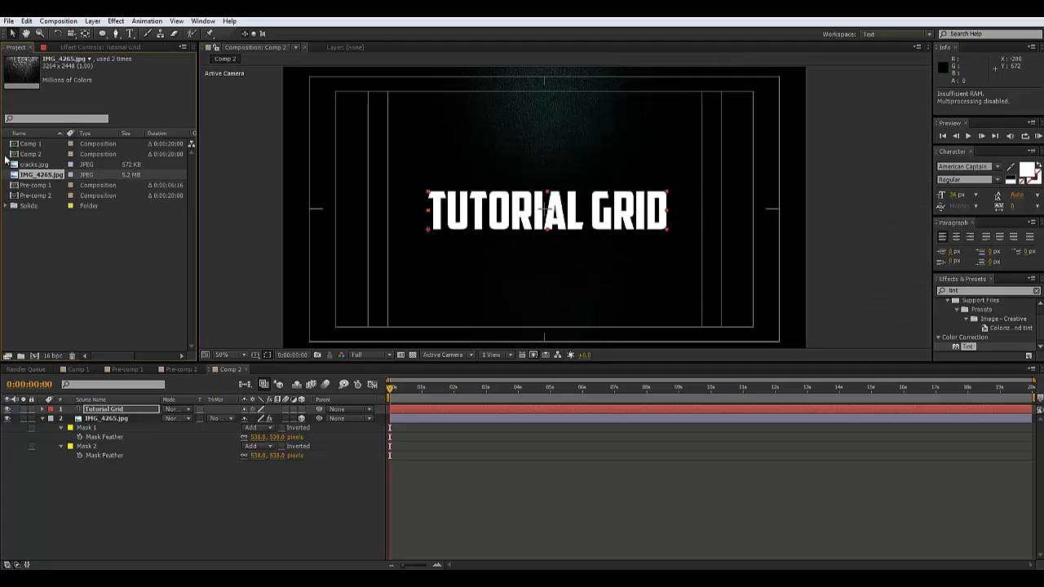
{"action": "left_click", "coordinate": [26, 167]}
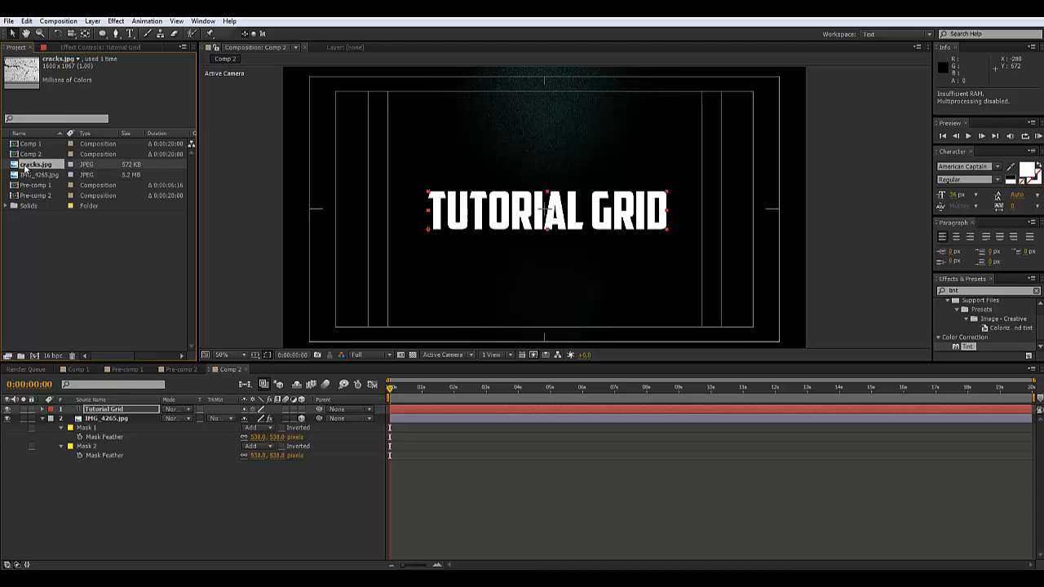
{"action": "left_click_drag", "start_coordinate": [13, 167], "coordinate": [96, 414]}
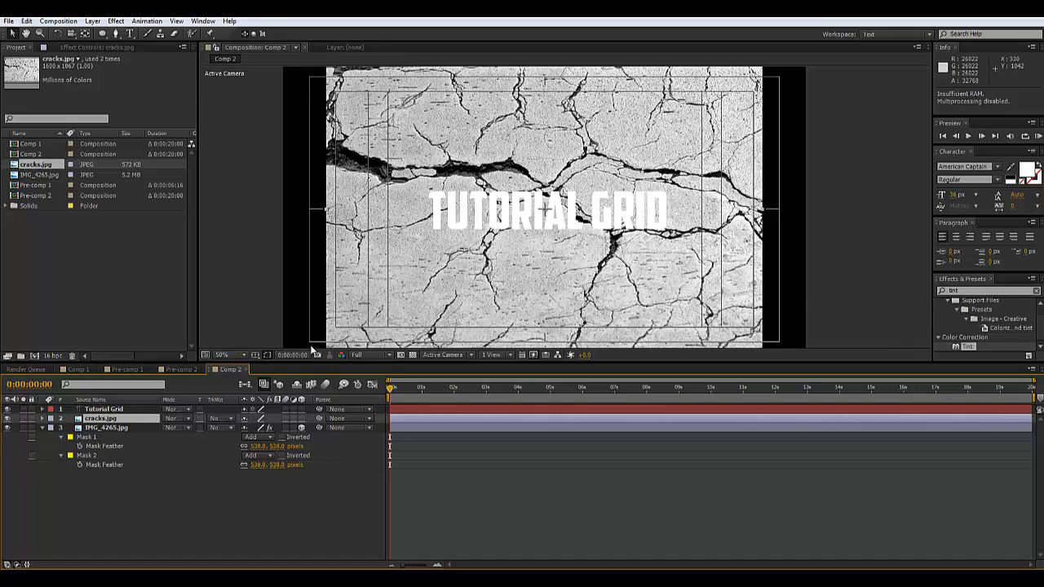
{"action": "left_click", "coordinate": [231, 419]}
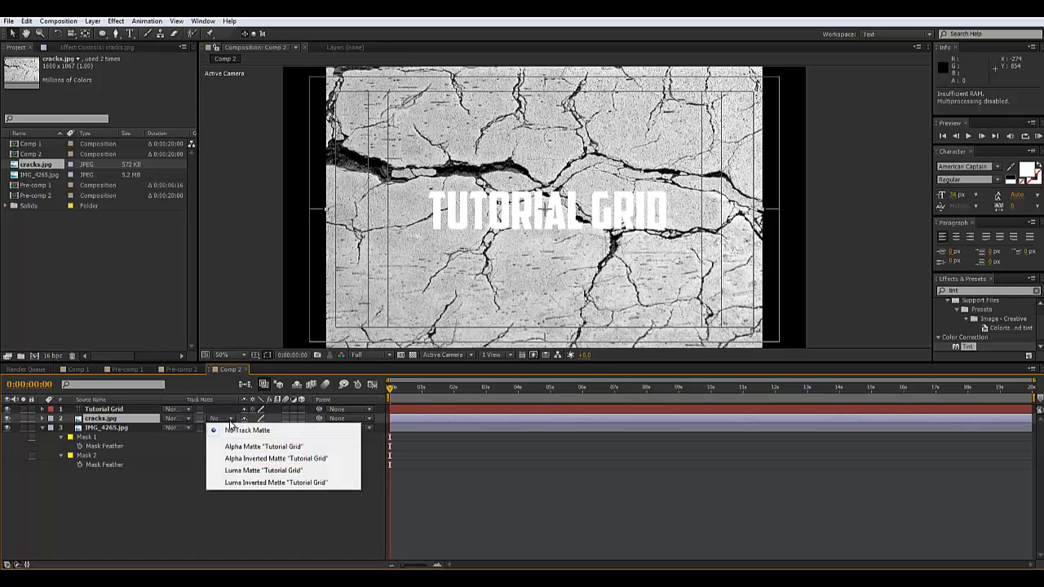
{"action": "left_click", "coordinate": [246, 471]}
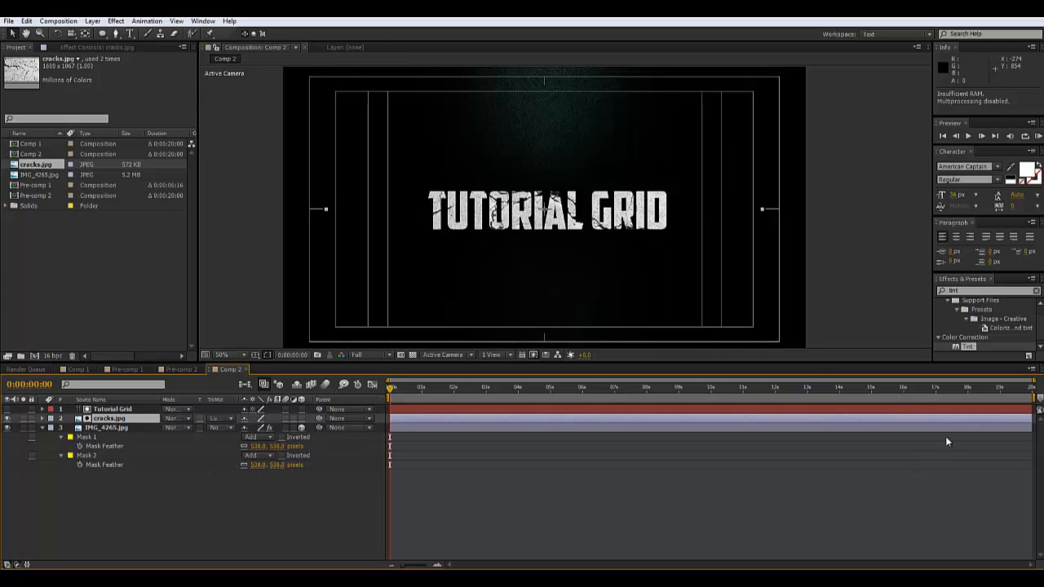
Move the cracks texture down so its pattern sits within the letters
{"action": "scroll", "coordinate": [592, 217], "scroll_direction": "up", "scroll_amount": 2}
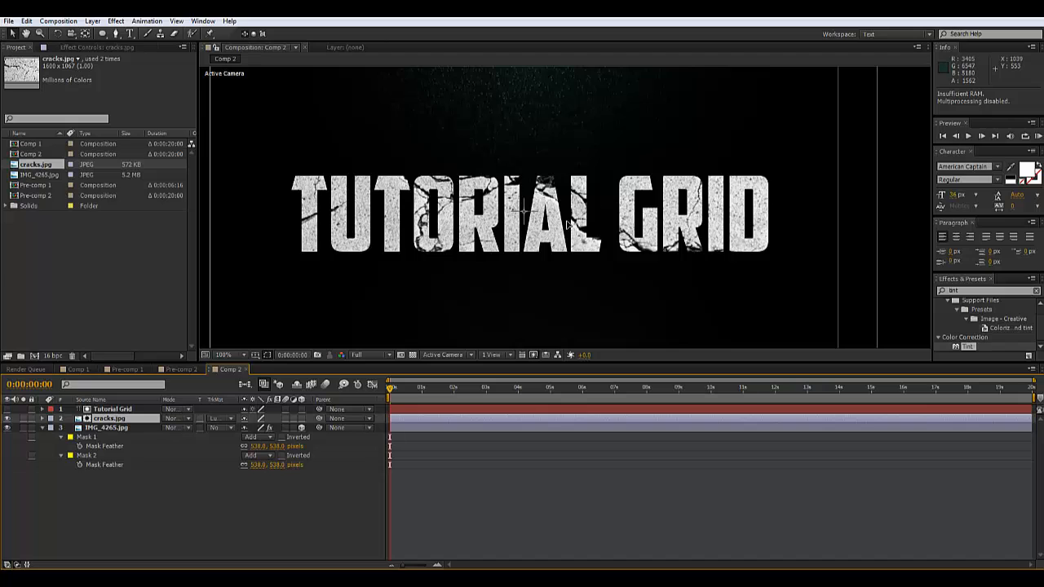
{"action": "left_click_drag", "start_coordinate": [567, 223], "coordinate": [574, 337]}
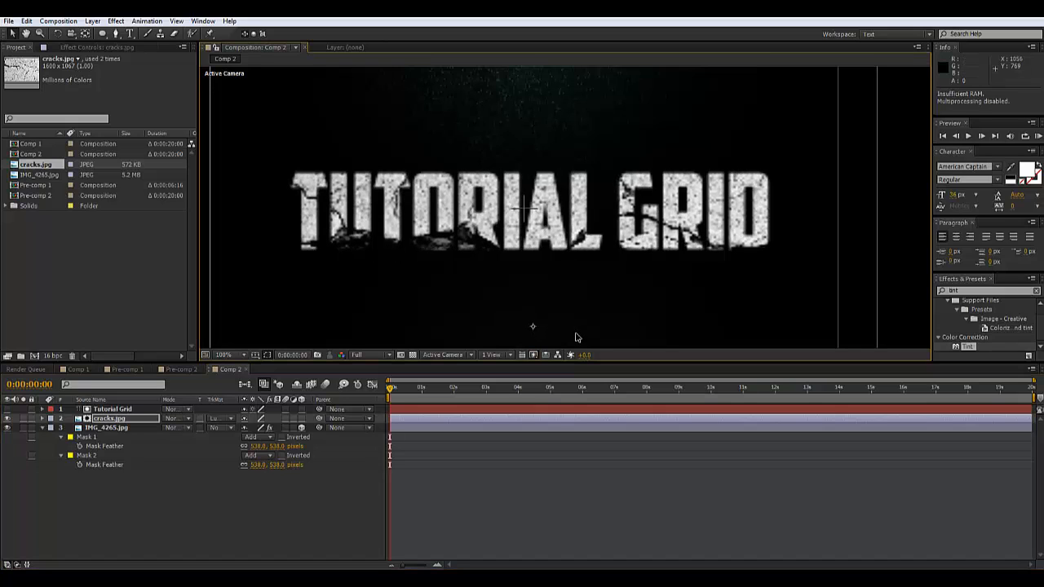
{"action": "scroll", "coordinate": [484, 176], "scroll_direction": "down", "scroll_amount": 1}
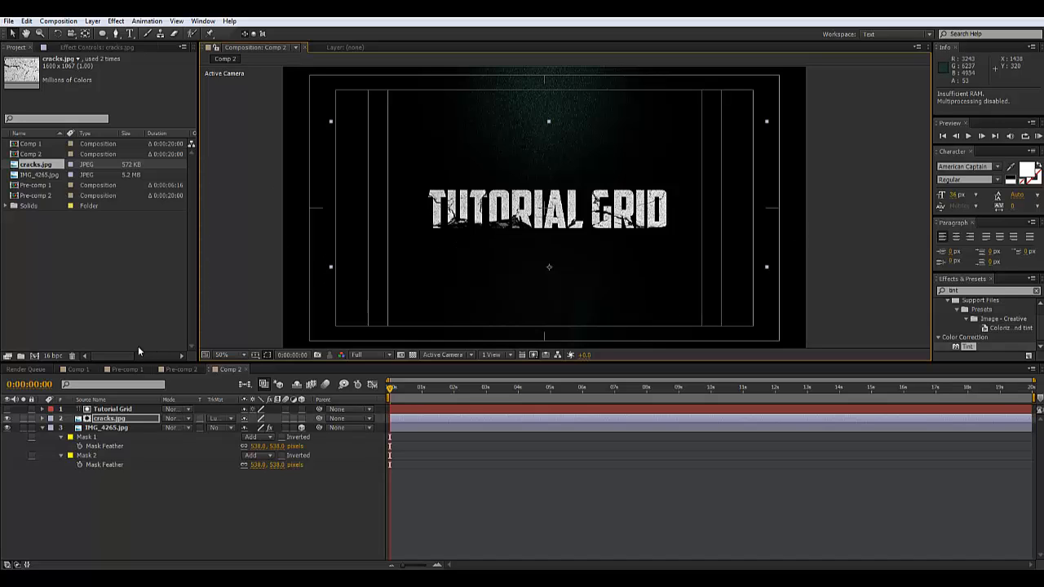
Make cracks.jpg a 3D layer and move it in depth to position 977, 756, 182
{"action": "key", "text": "p"}
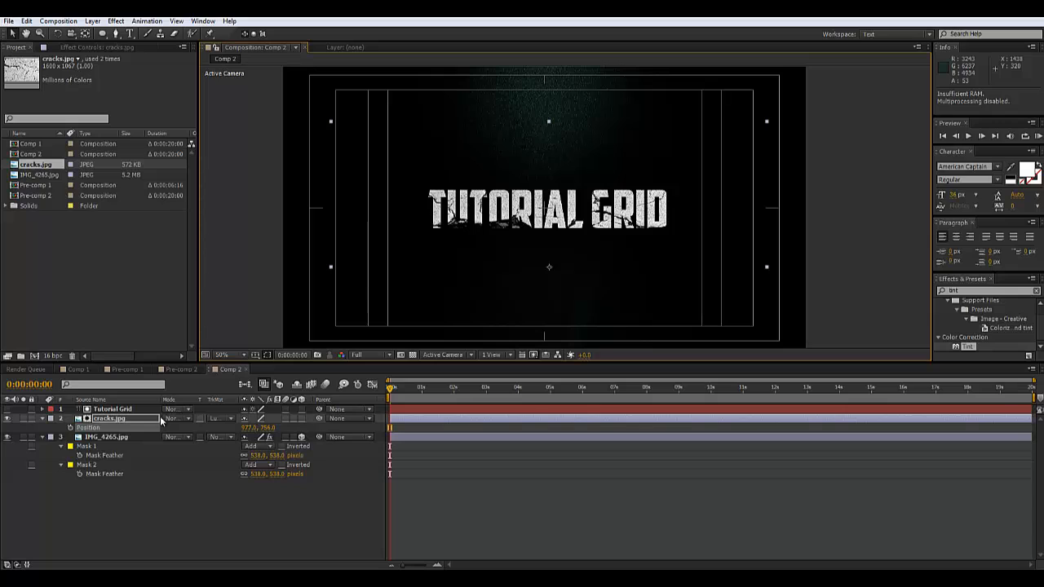
{"action": "left_click", "coordinate": [302, 419]}
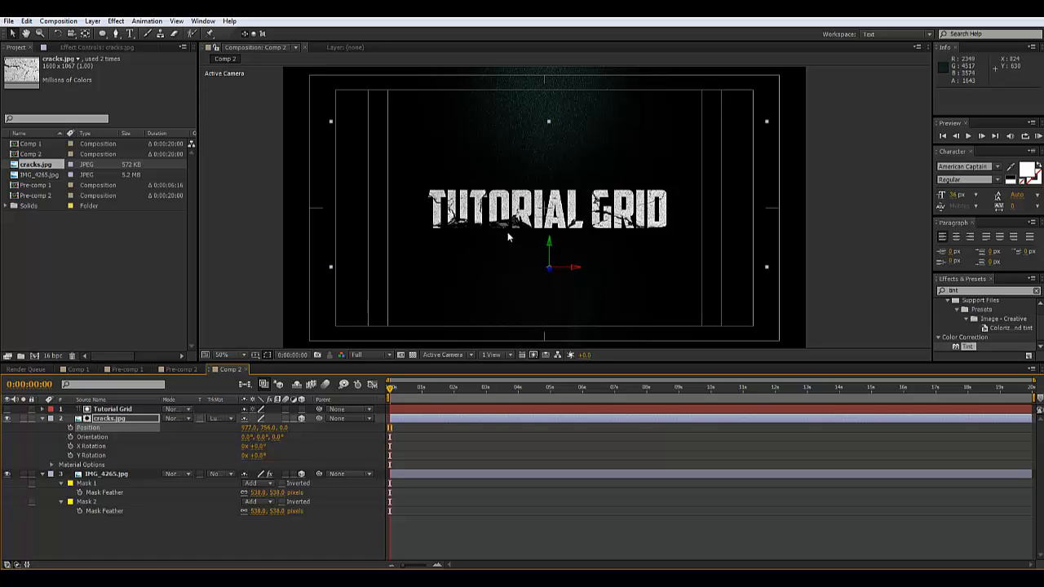
{"action": "left_click_drag", "start_coordinate": [551, 272], "coordinate": [543, 218]}
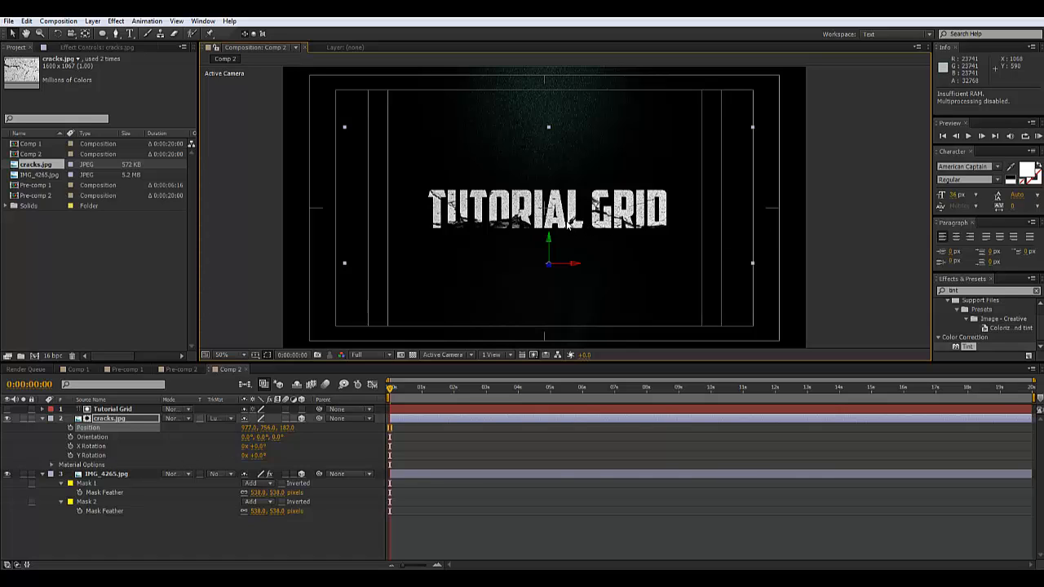
Search for the Ramp effect and apply it to the cracks.jpg layer
{"action": "left_click", "coordinate": [971, 291]}
{"action": "type", "text": "ramp"}
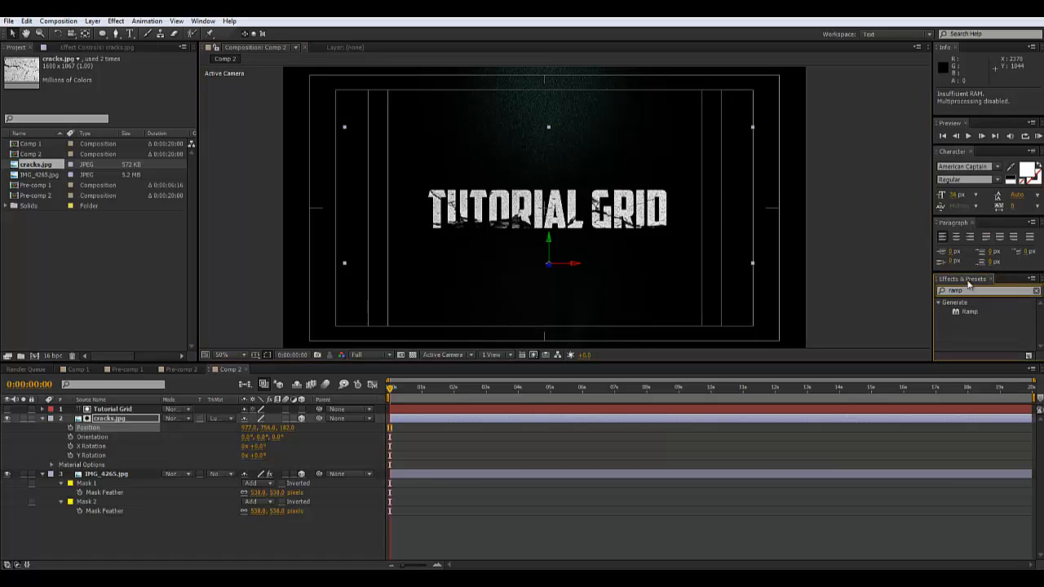
{"action": "left_click_drag", "start_coordinate": [959, 318], "coordinate": [102, 424]}
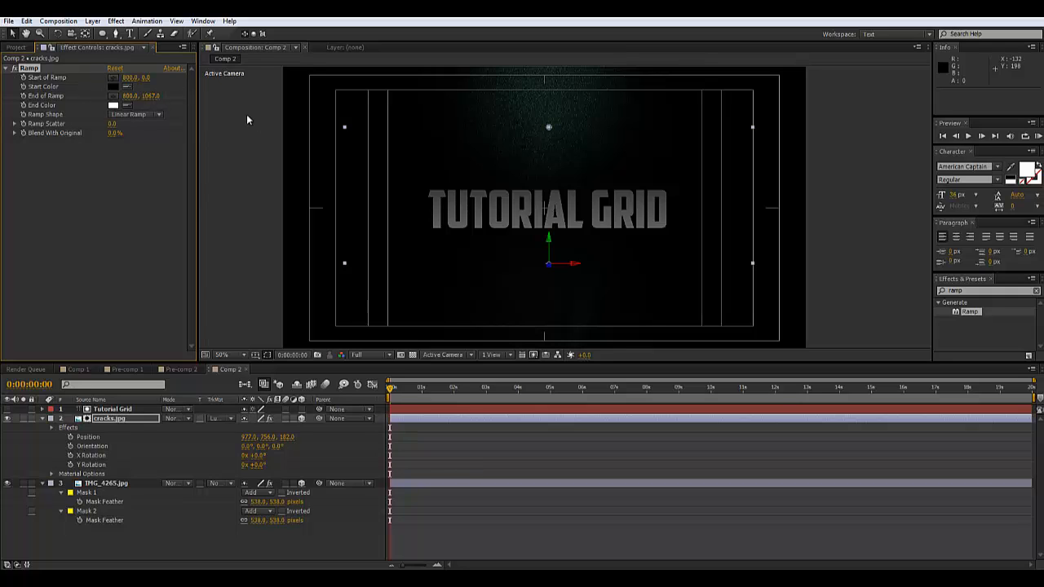
Set the Ramp start colour to bright teal-green, keep black as the end colour, and raise End of Ramp to 800, 494.4
{"action": "left_click", "coordinate": [113, 86]}
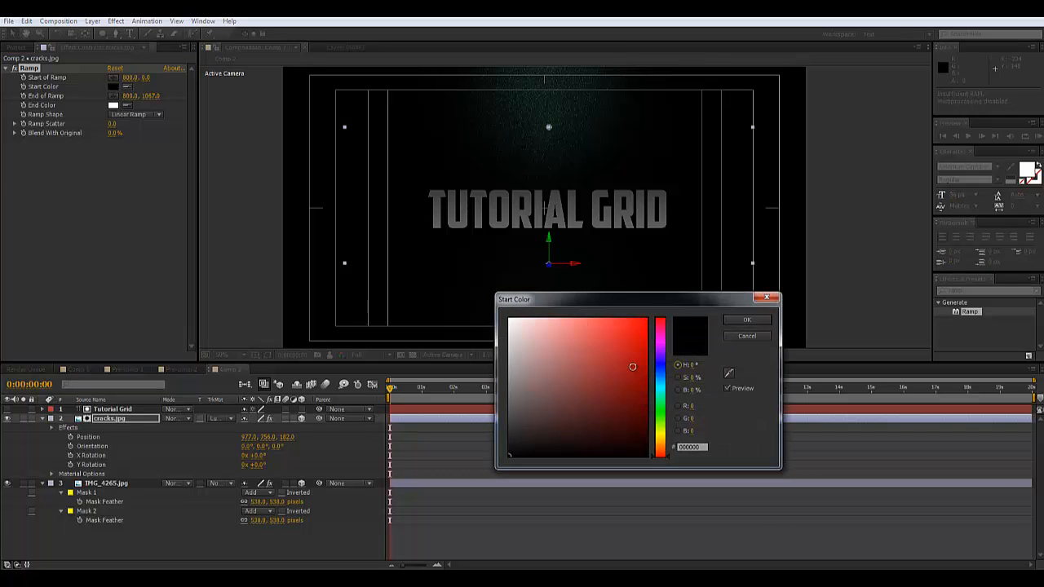
{"action": "left_click", "coordinate": [631, 367]}
{"action": "left_click", "coordinate": [661, 399]}
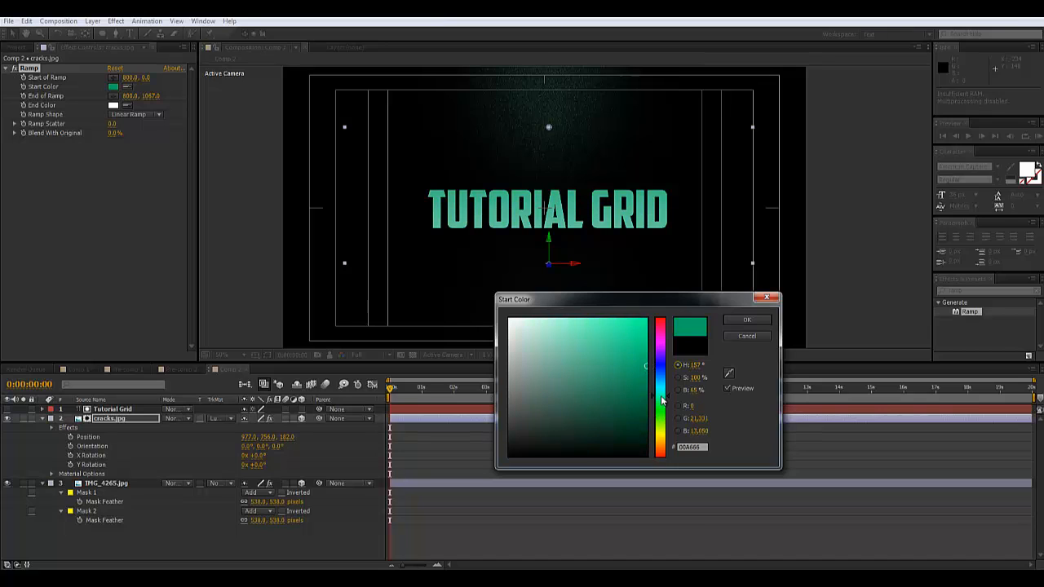
{"action": "left_click_drag", "start_coordinate": [649, 331], "coordinate": [649, 324]}
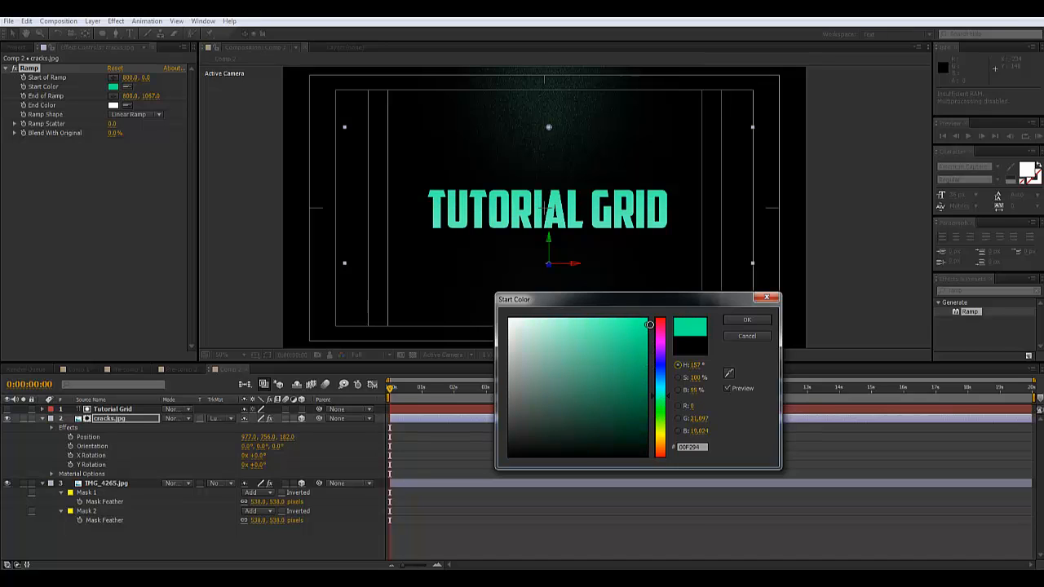
{"action": "left_click_drag", "start_coordinate": [665, 410], "coordinate": [670, 399]}
{"action": "left_click", "coordinate": [746, 320]}
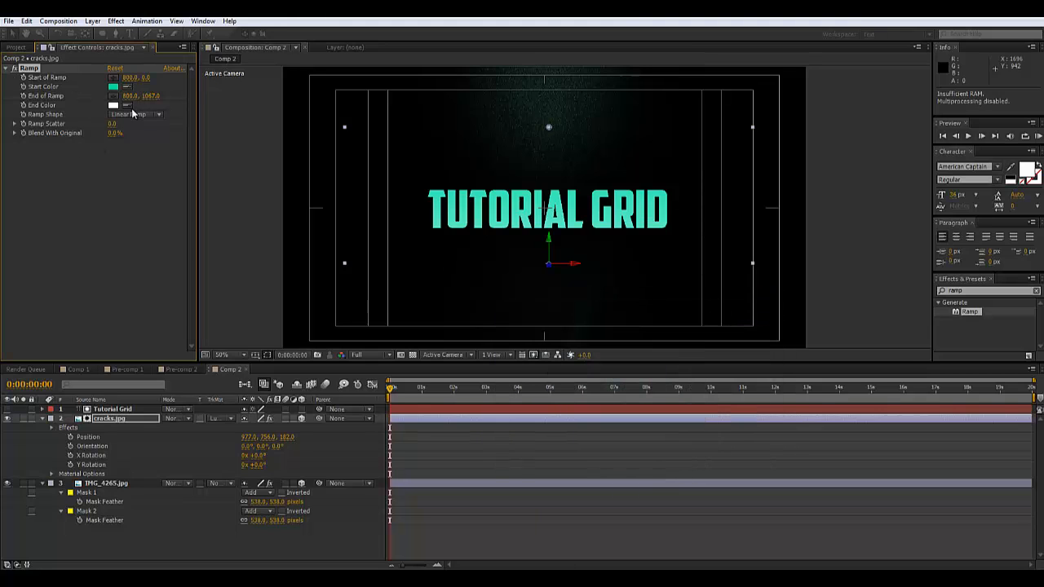
{"action": "left_click", "coordinate": [114, 105]}
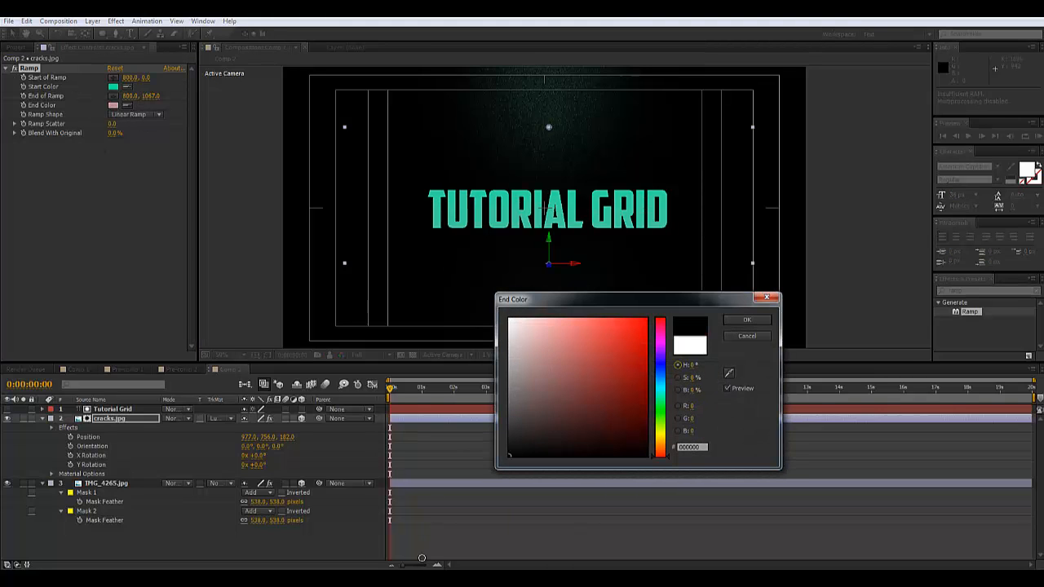
{"action": "left_click", "coordinate": [746, 319]}
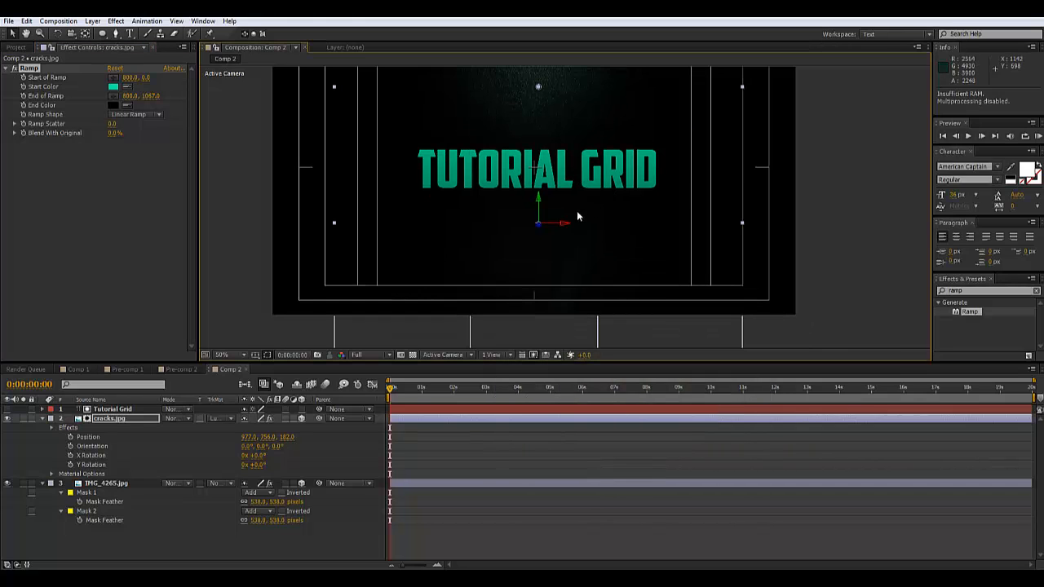
{"action": "scroll", "coordinate": [576, 211], "scroll_direction": "down", "scroll_amount": 1}
{"action": "left_click_drag", "start_coordinate": [551, 286], "coordinate": [553, 215]}
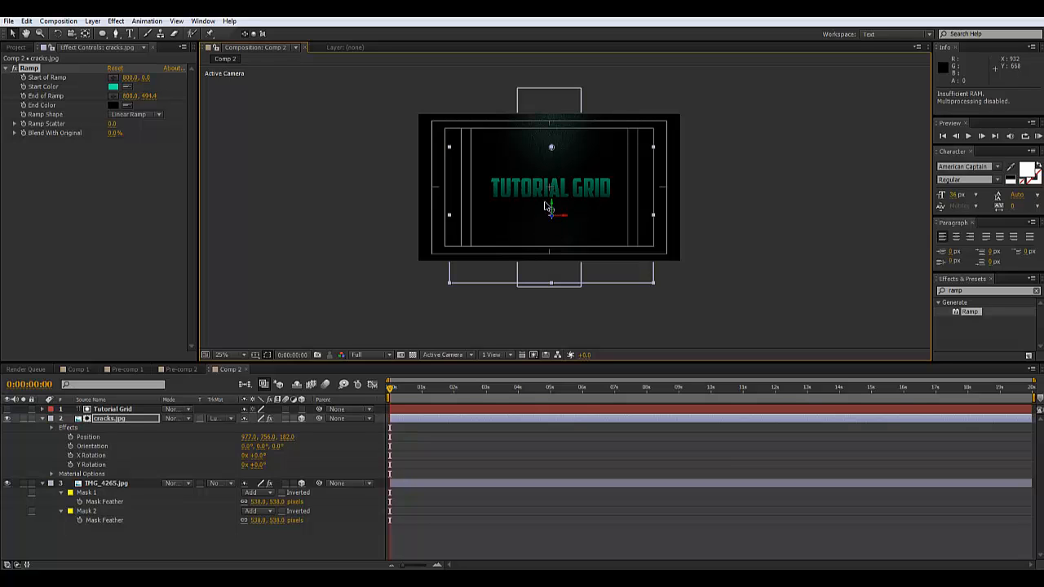
Change the Ramp end colour to a bright 00FCA6 teal
{"action": "scroll", "coordinate": [527, 209], "scroll_direction": "up", "scroll_amount": 4}
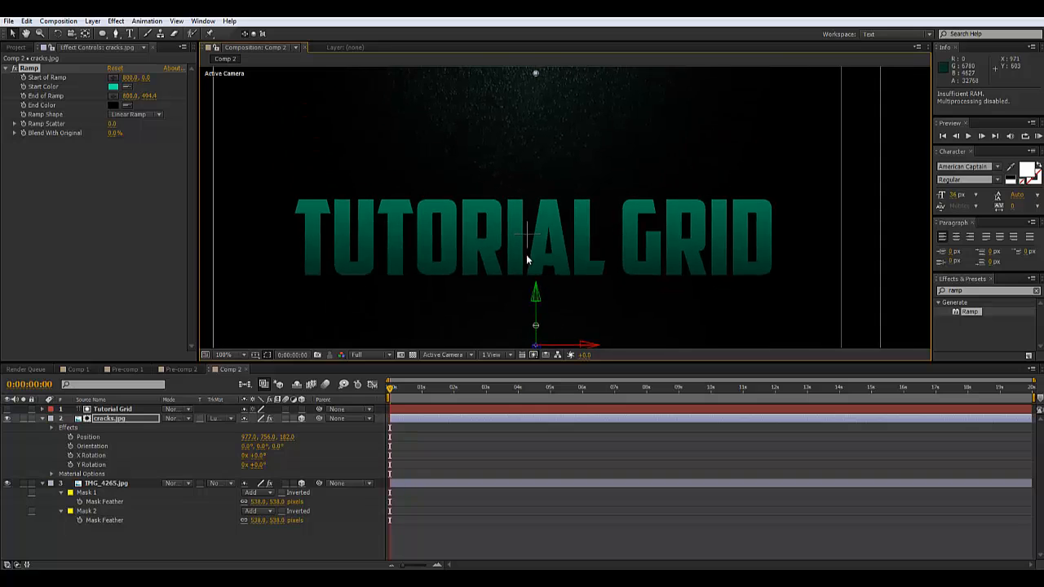
{"action": "scroll", "coordinate": [524, 251], "scroll_direction": "down", "scroll_amount": 2}
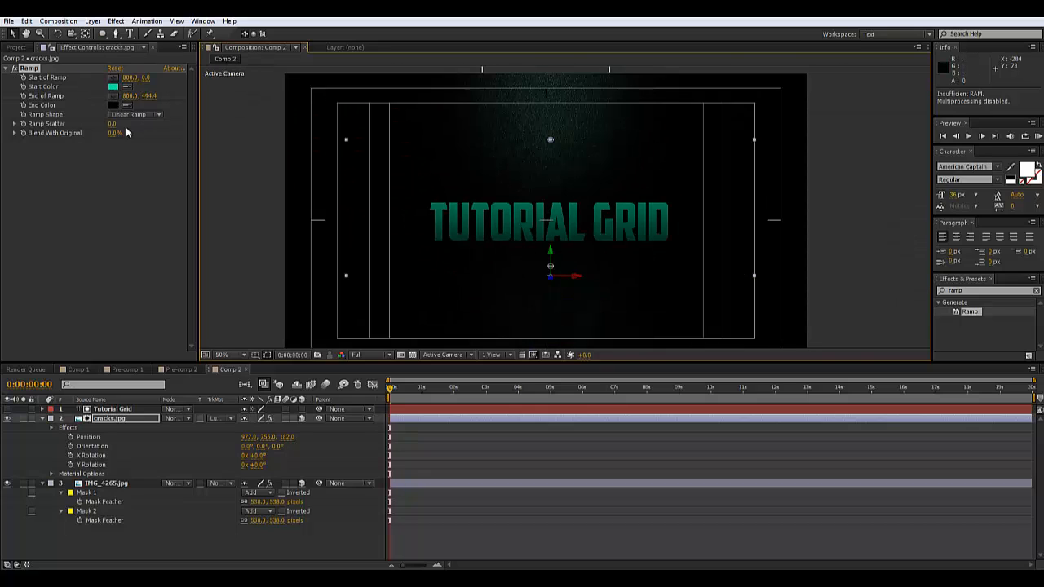
{"action": "left_click", "coordinate": [113, 105]}
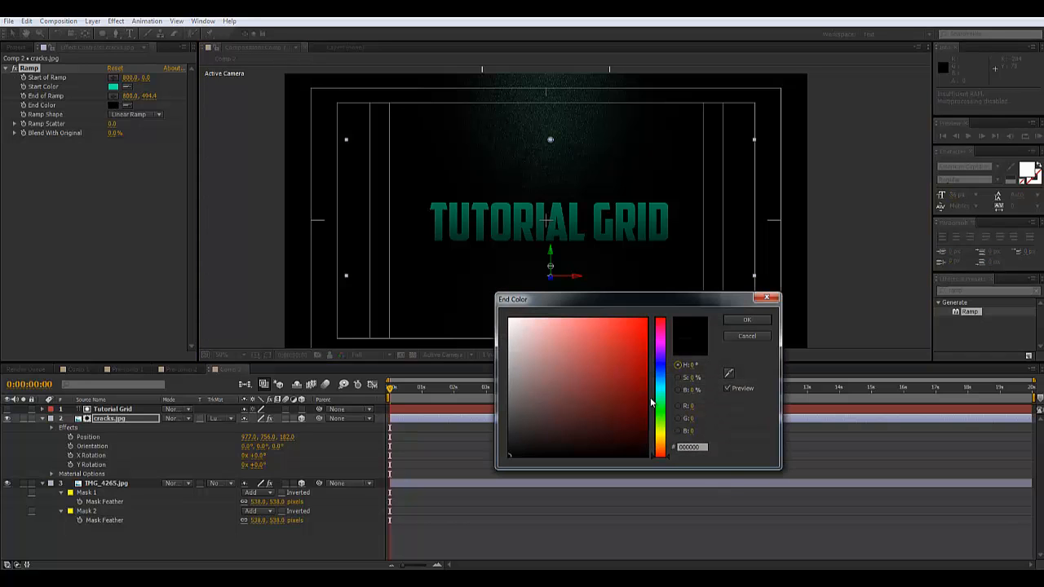
{"action": "left_click", "coordinate": [661, 395]}
{"action": "left_click_drag", "start_coordinate": [642, 381], "coordinate": [647, 320]}
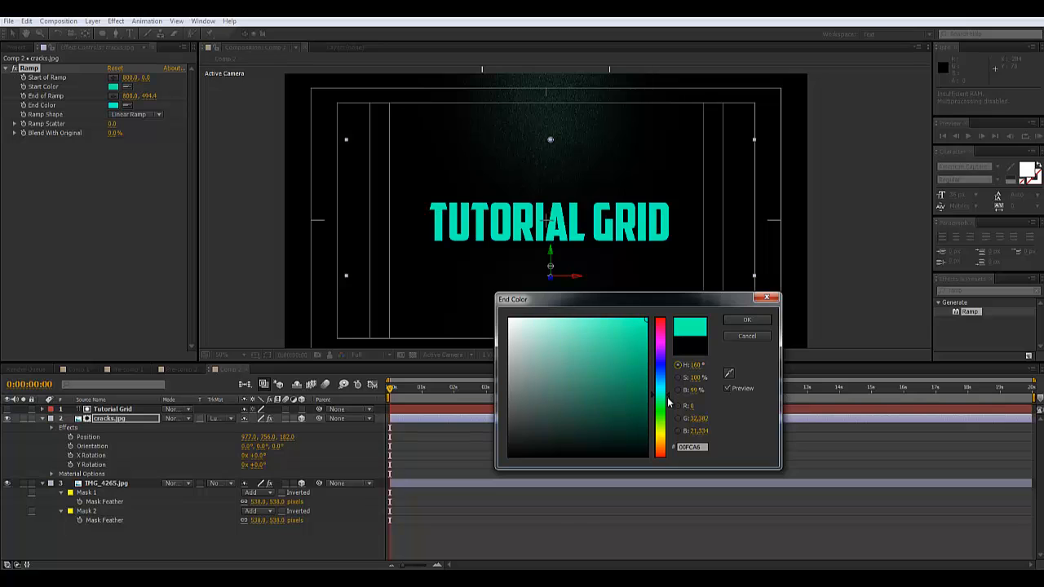
{"action": "left_click_drag", "start_coordinate": [668, 399], "coordinate": [669, 398]}
{"action": "left_click", "coordinate": [742, 322]}
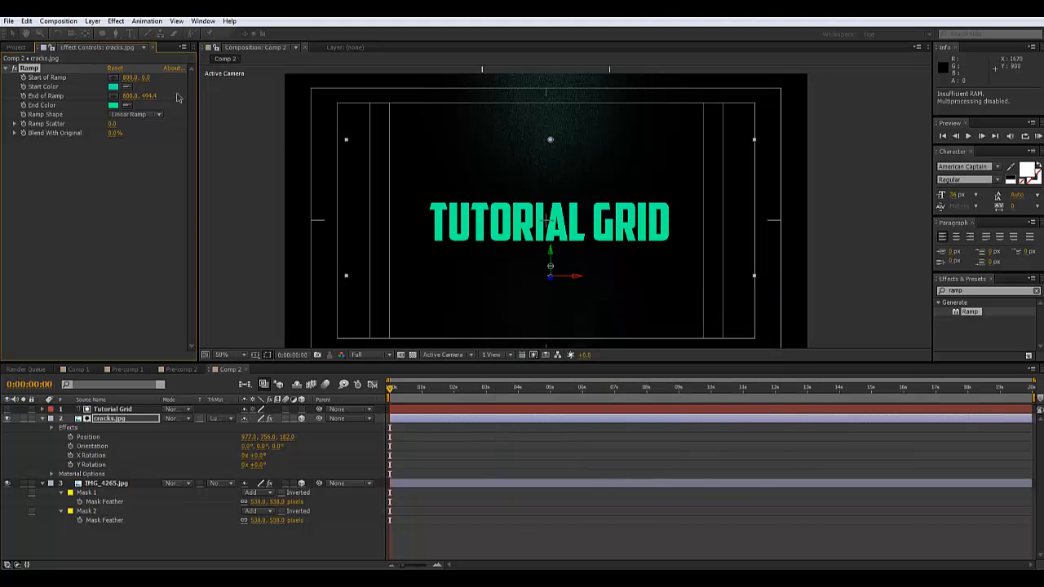
Set the Ramp start colour to white (FFFFFF)
{"action": "left_click", "coordinate": [115, 87]}
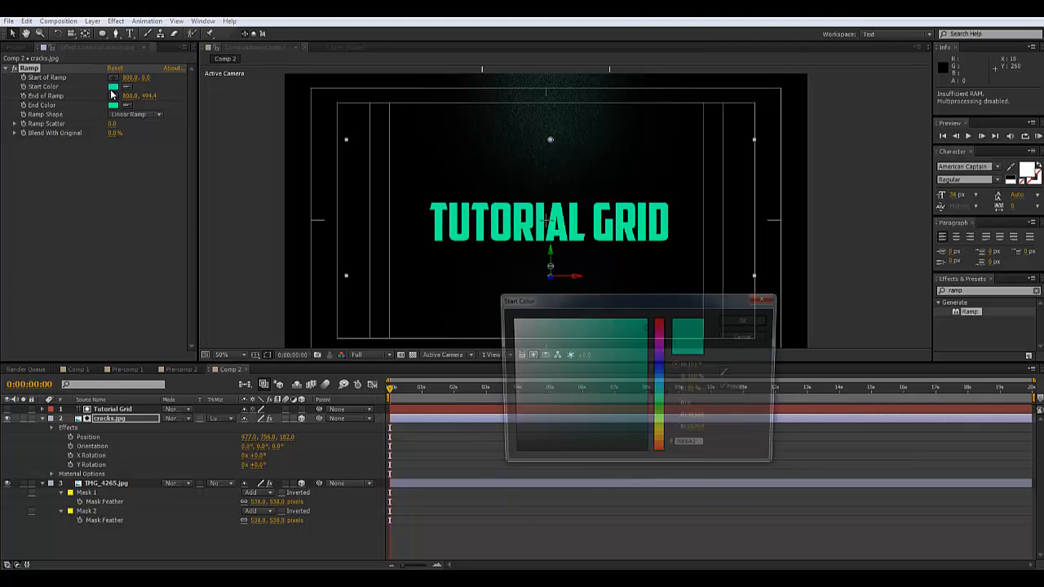
{"action": "left_click_drag", "start_coordinate": [556, 360], "coordinate": [426, 269]}
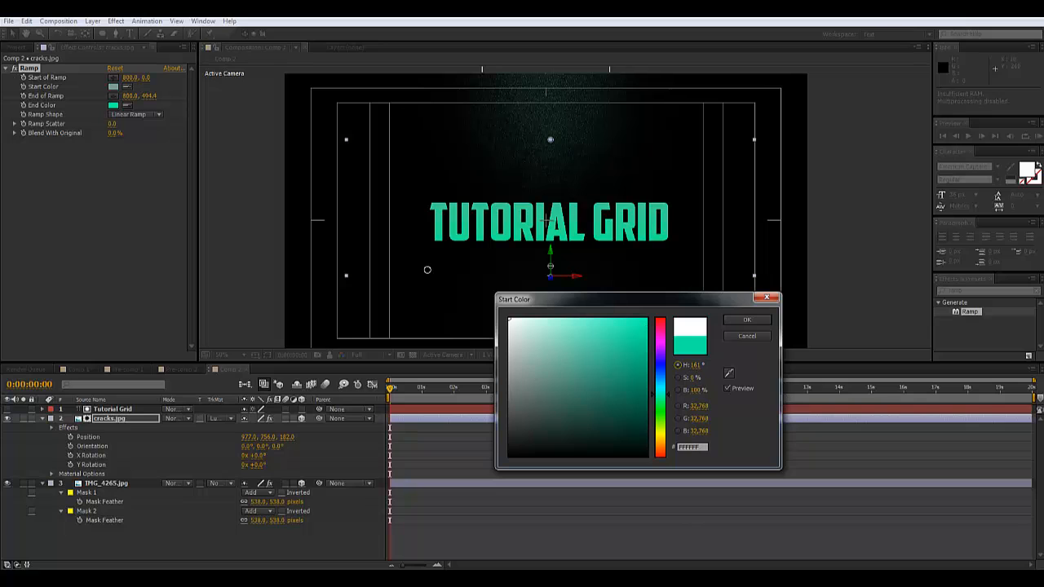
{"action": "left_click", "coordinate": [746, 321]}
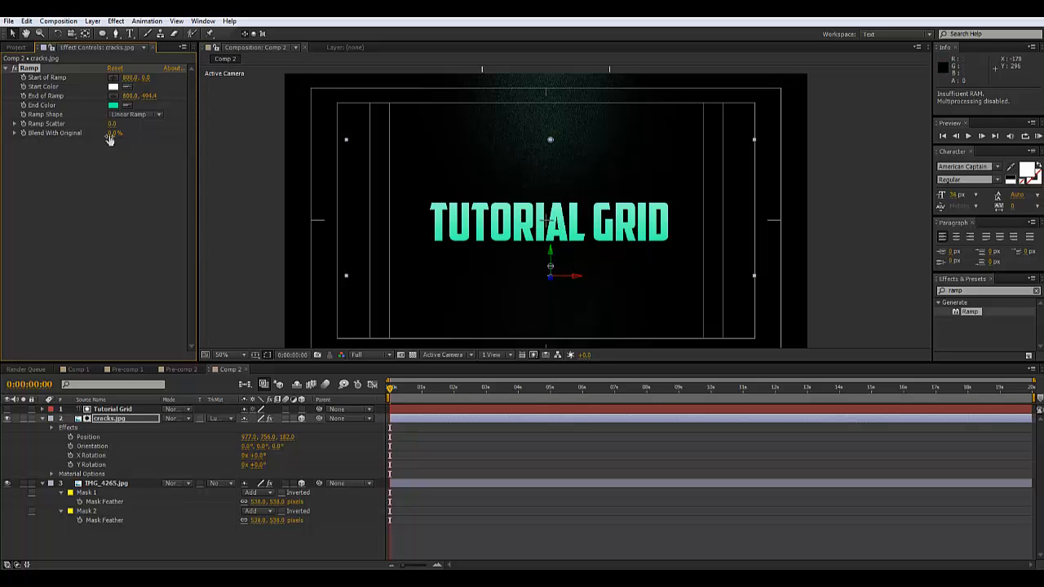
Set Ramp's Blend With Original to 73% and lower Start of Ramp to 800, 232.9
{"action": "left_click_drag", "start_coordinate": [125, 134], "coordinate": [147, 132]}
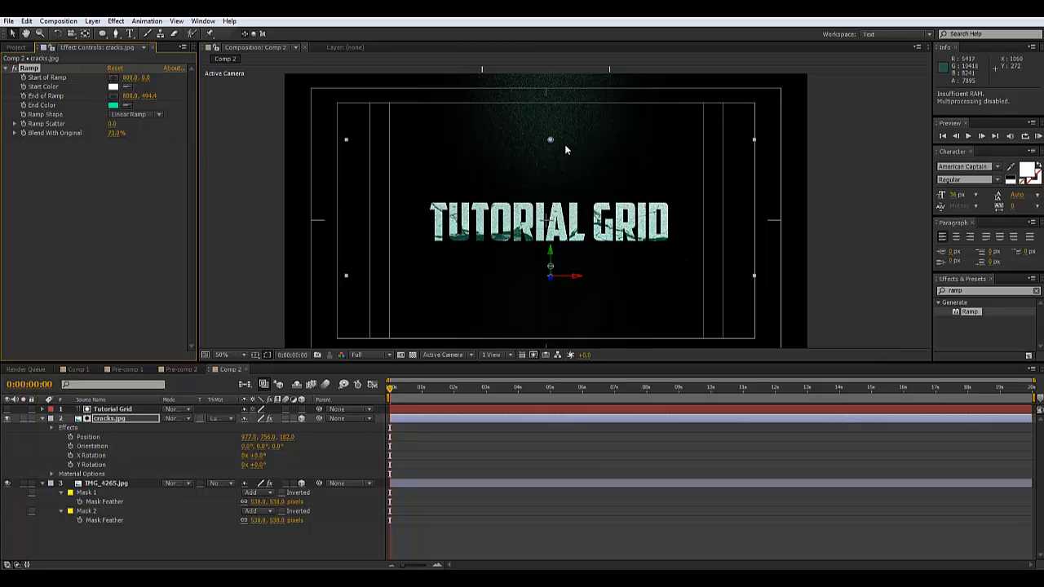
{"action": "left_click_drag", "start_coordinate": [550, 140], "coordinate": [552, 199]}
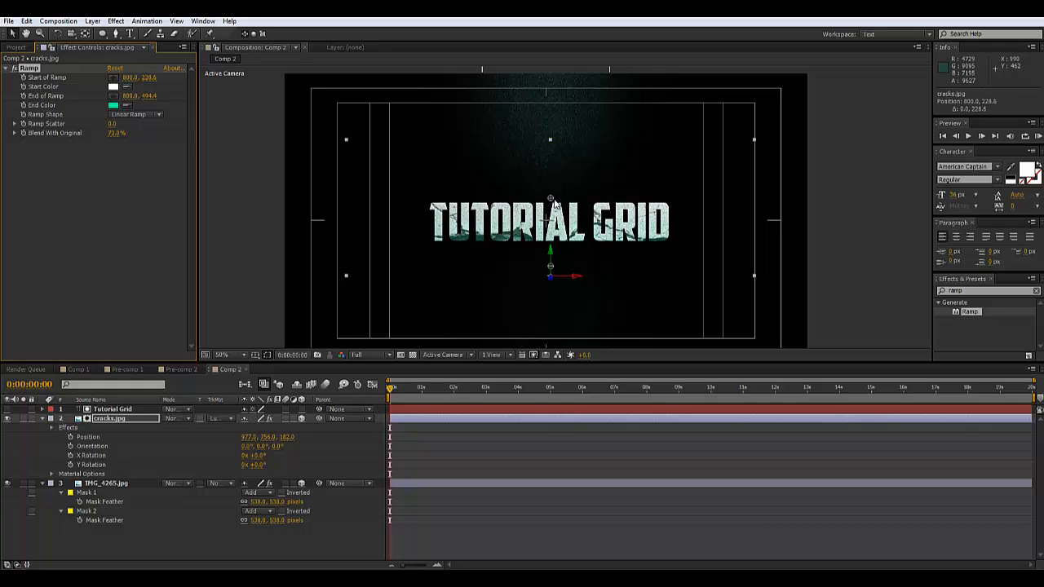
{"action": "left_click_drag", "start_coordinate": [551, 204], "coordinate": [552, 205]}
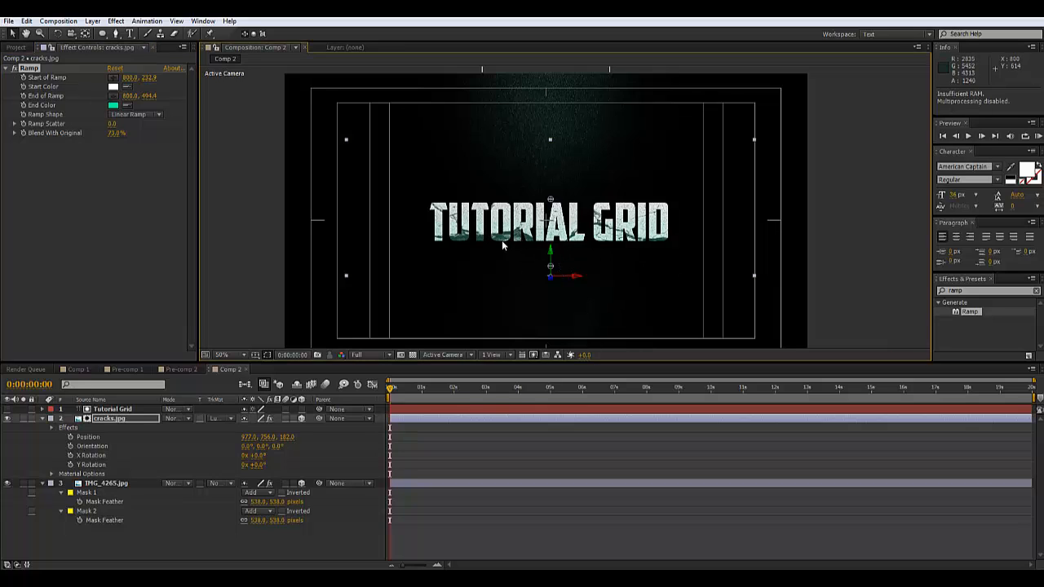
Search for the Levels effect and apply it to cracks.jpg
{"action": "left_click", "coordinate": [994, 296]}
{"action": "type", "text": "level"}
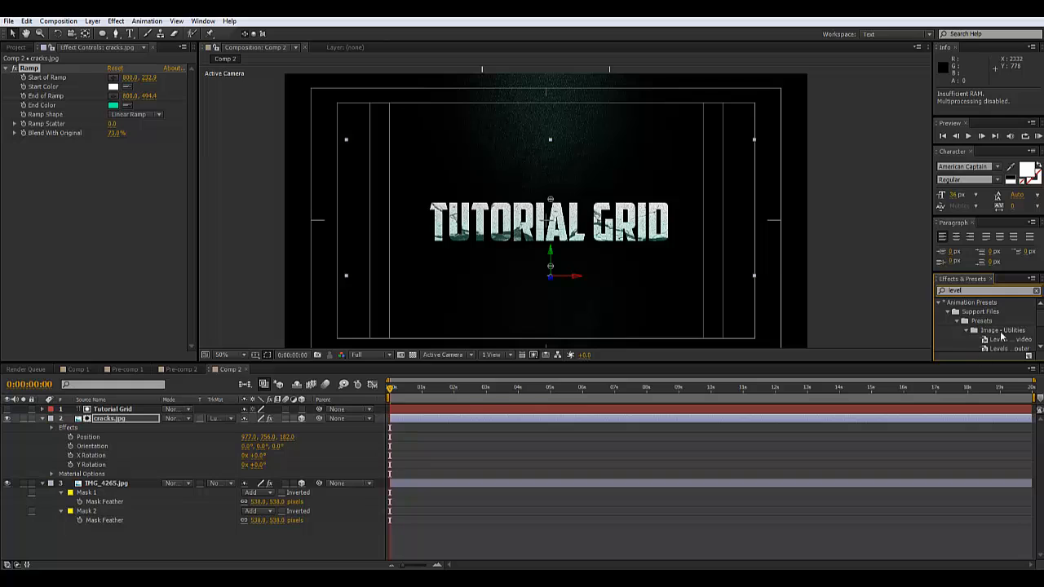
{"action": "scroll", "coordinate": [1001, 337], "scroll_direction": "down", "scroll_amount": 2}
{"action": "left_click_drag", "start_coordinate": [960, 343], "coordinate": [36, 214]}
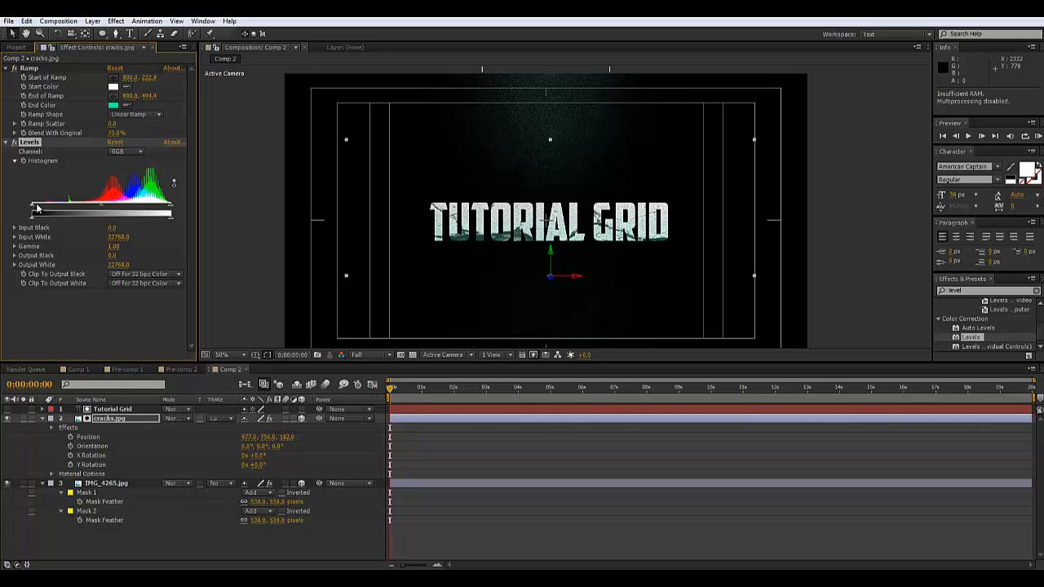
Set Levels input black 9123.6, input white 28655.9 and gamma 0.47 for stronger crack contrast
{"action": "left_click_drag", "start_coordinate": [37, 209], "coordinate": [69, 209]}
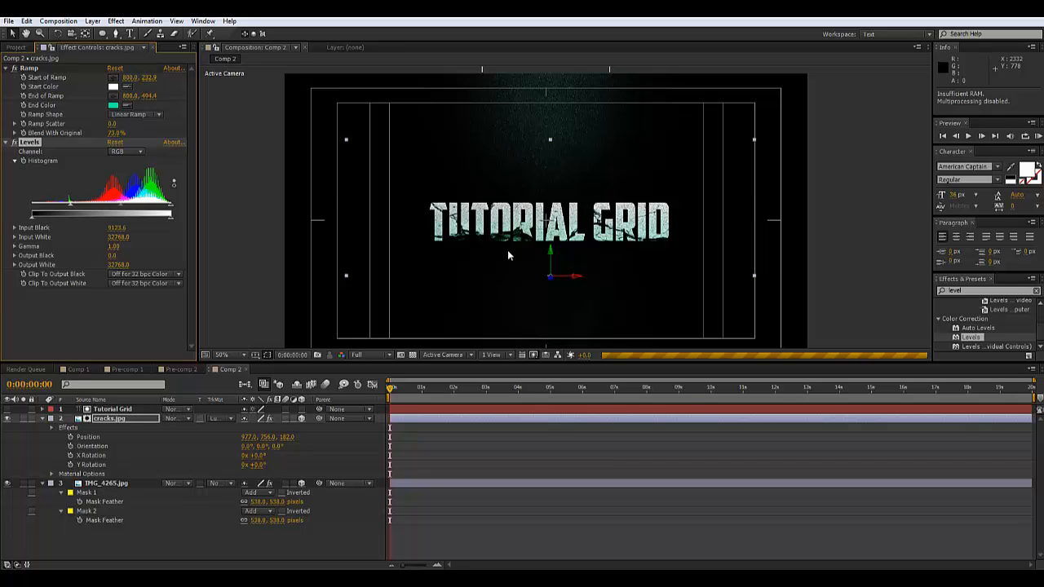
{"action": "key", "text": "period"}
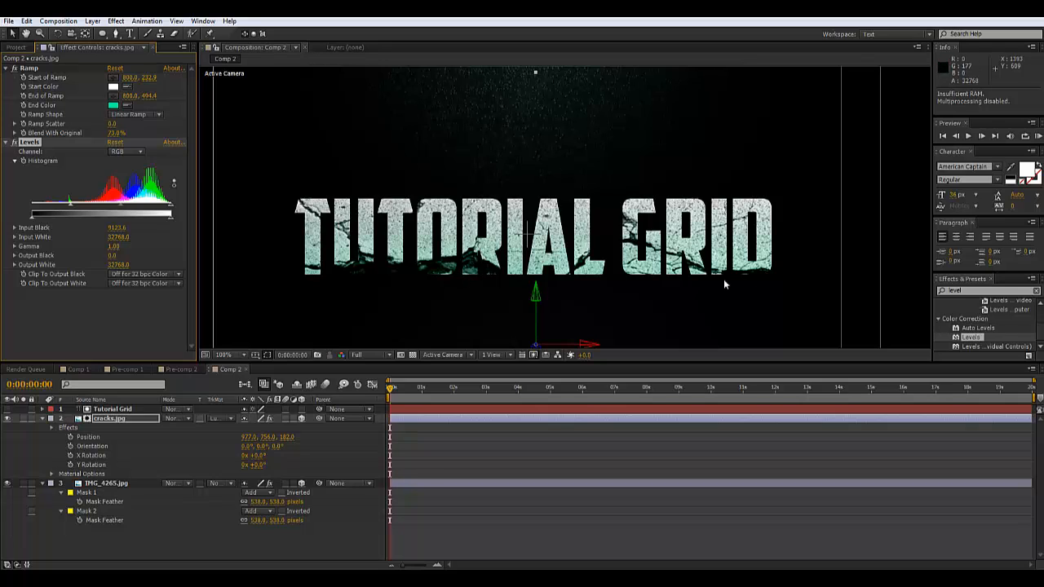
{"action": "left_click_drag", "start_coordinate": [122, 210], "coordinate": [139, 210]}
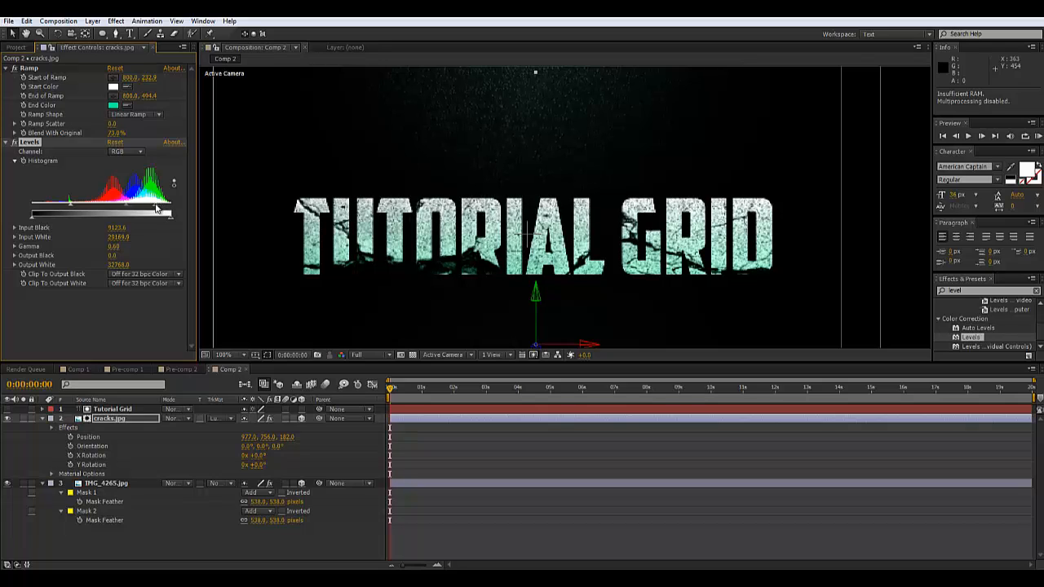
{"action": "left_click_drag", "start_coordinate": [167, 210], "coordinate": [154, 209]}
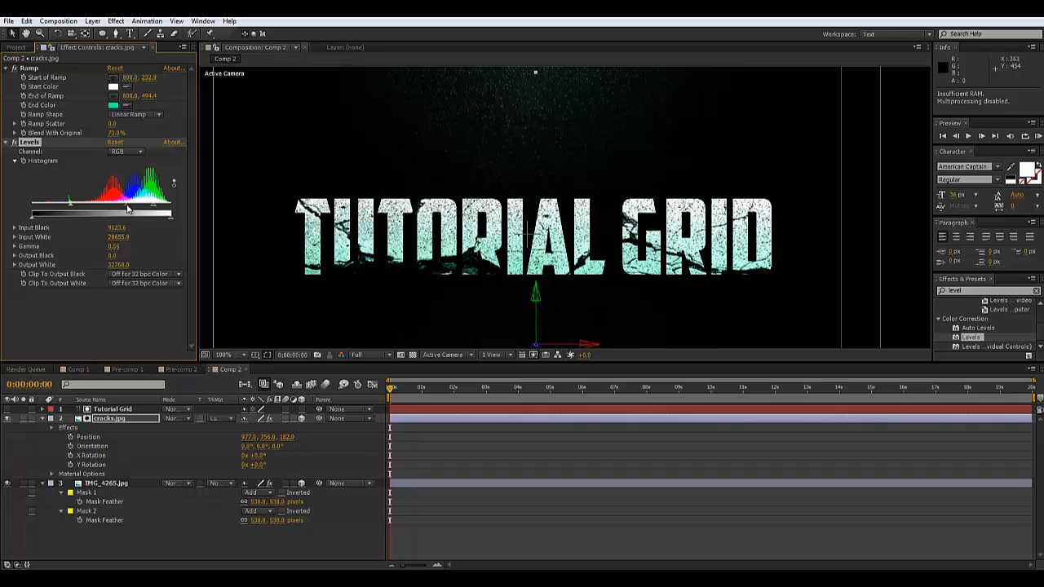
{"action": "left_click_drag", "start_coordinate": [127, 209], "coordinate": [131, 208]}
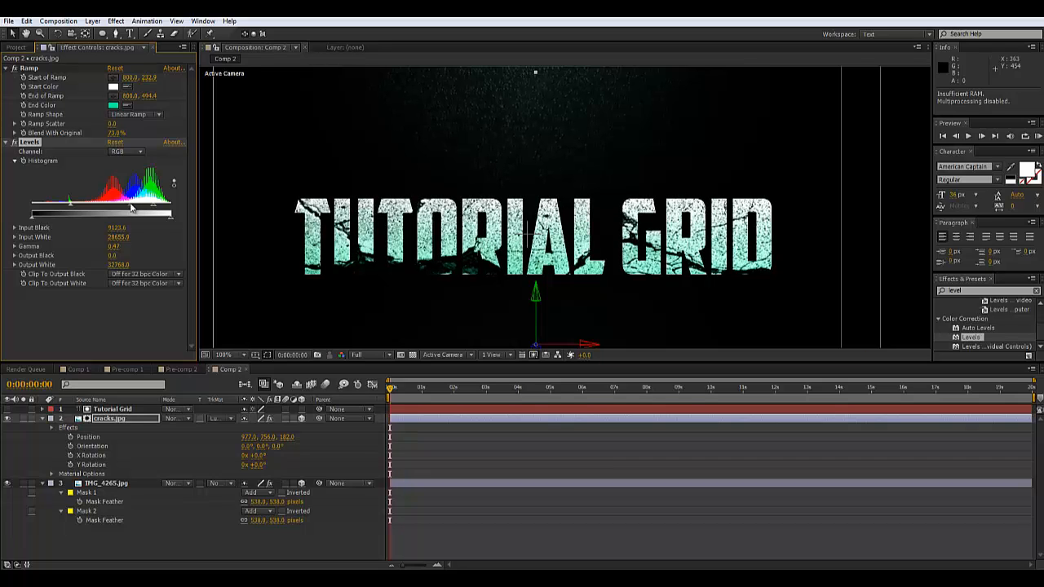
{"action": "scroll", "coordinate": [485, 174], "scroll_direction": "down", "scroll_amount": 2}
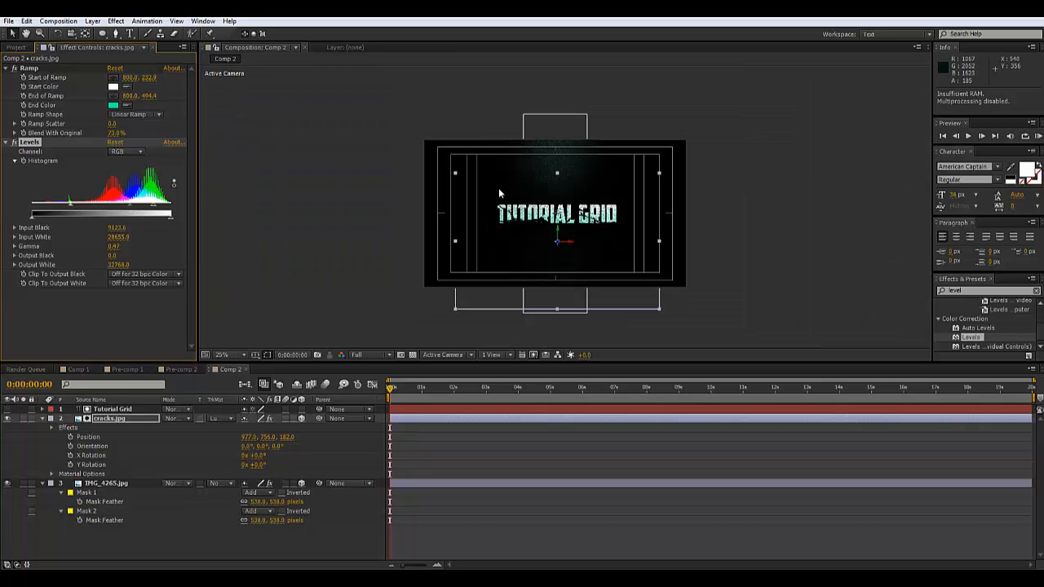
{"action": "scroll", "coordinate": [500, 222], "scroll_direction": "up", "scroll_amount": 2}
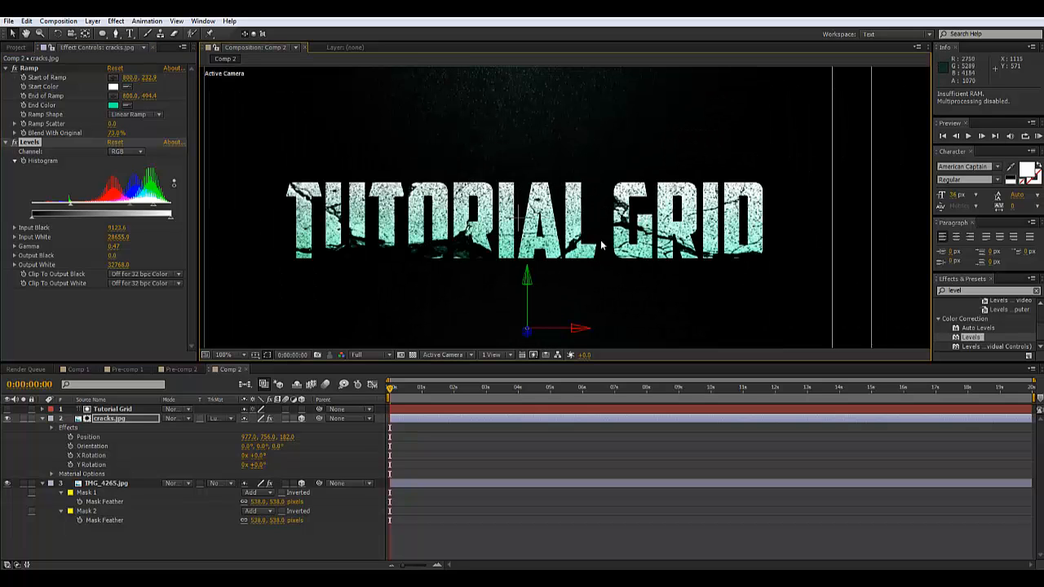
{"action": "scroll", "coordinate": [504, 226], "scroll_direction": "down", "scroll_amount": 2}
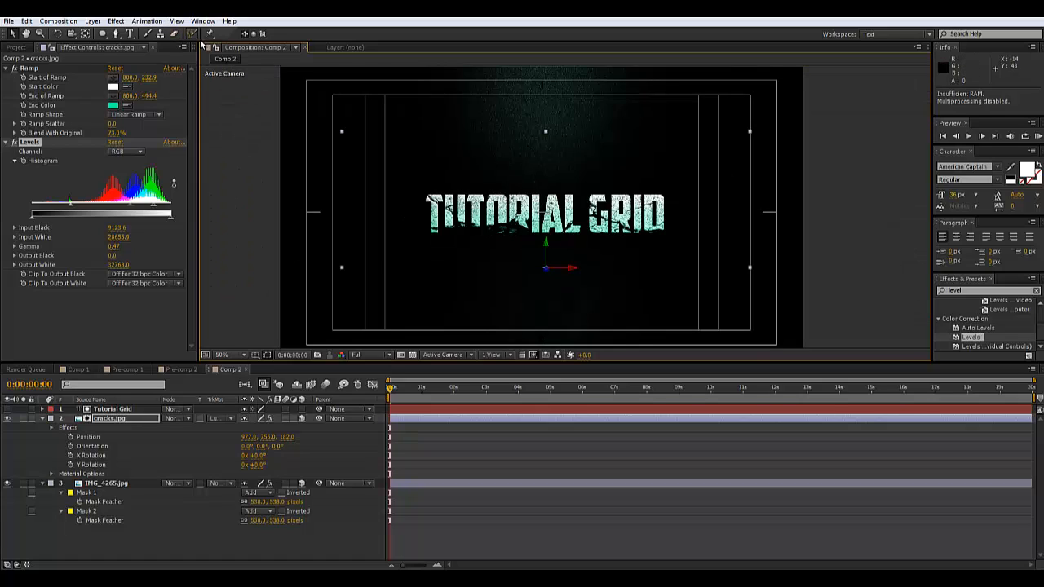
Add a new camera layer, Camera 1, with default settings
{"action": "left_click", "coordinate": [92, 21]}
{"action": "mouse_move", "coordinate": [110, 35]}
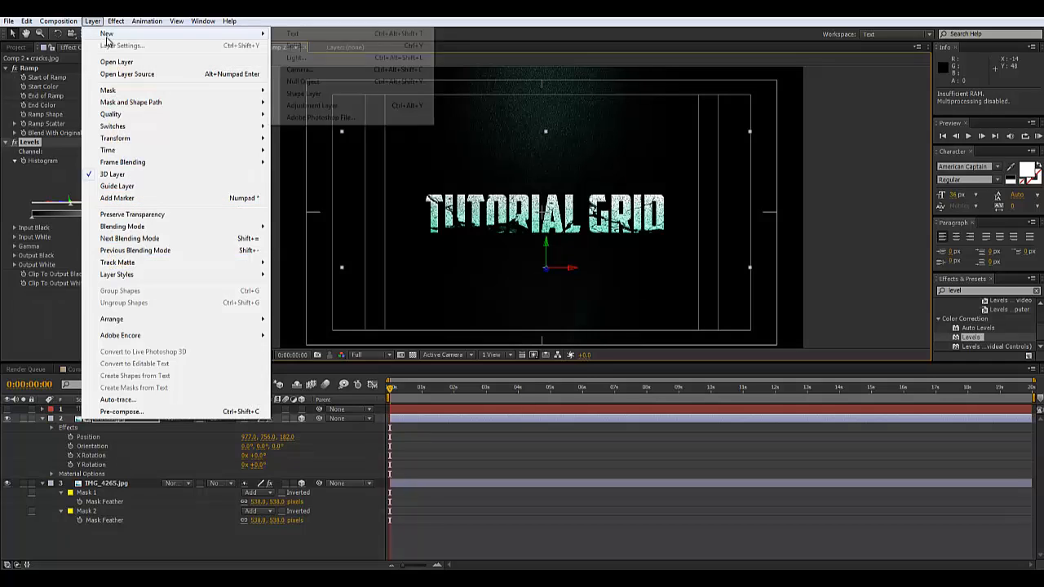
{"action": "left_click", "coordinate": [323, 71]}
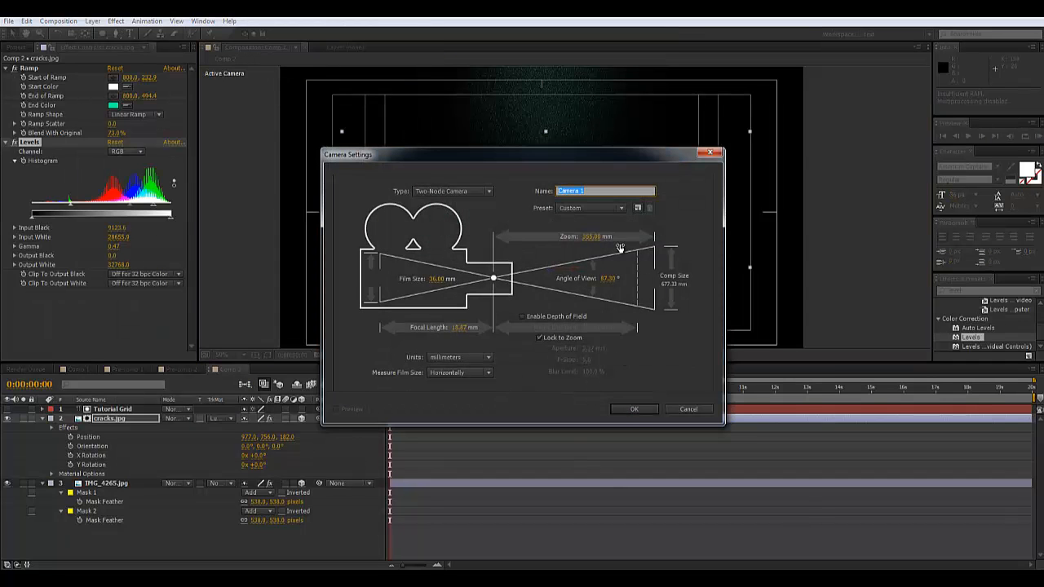
{"action": "left_click", "coordinate": [633, 408]}
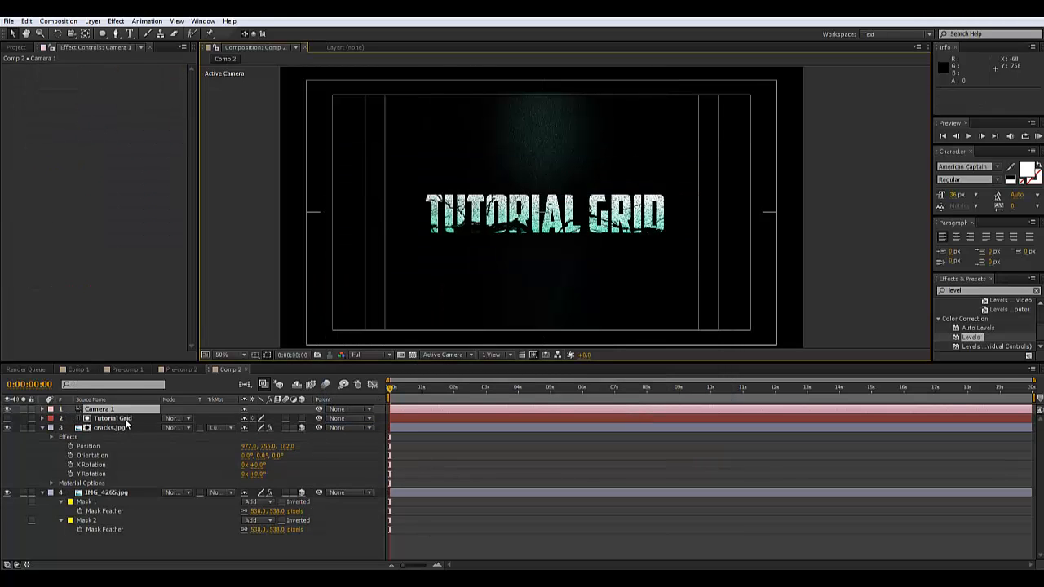
Make the Tutorial Grid text a 3D layer, then test and undo a Track Z camera move
{"action": "left_click", "coordinate": [98, 418]}
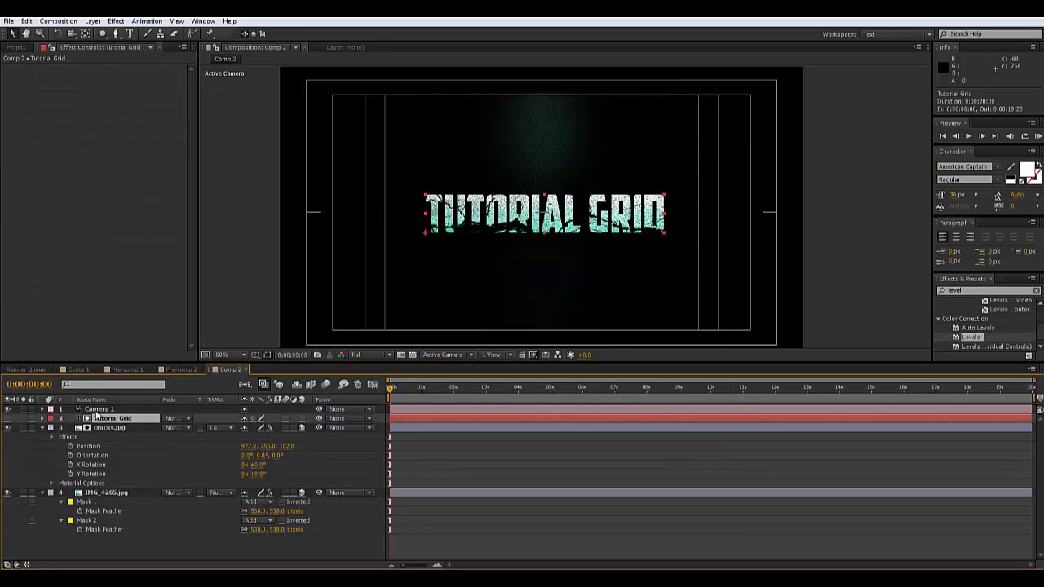
{"action": "left_click", "coordinate": [301, 418]}
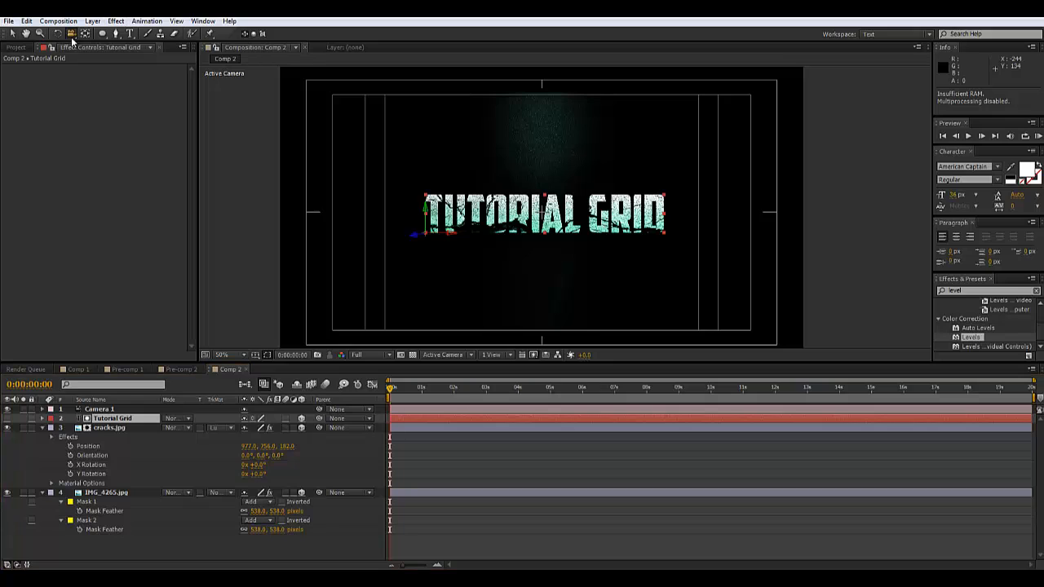
{"action": "left_click_drag", "start_coordinate": [72, 36], "coordinate": [116, 70]}
{"action": "left_click_drag", "start_coordinate": [557, 270], "coordinate": [555, 237]}
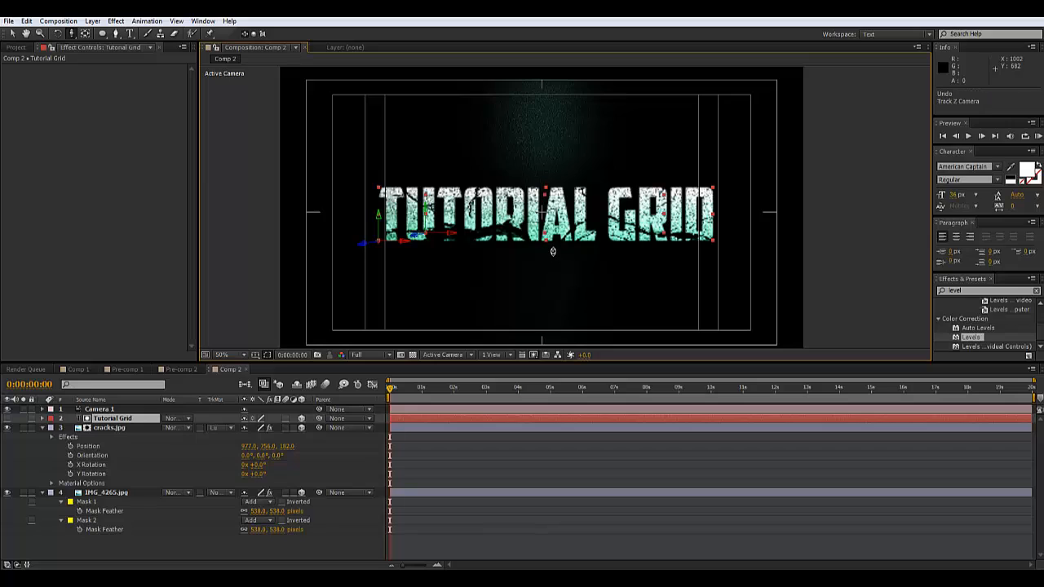
{"action": "key", "text": "ctrl+z"}
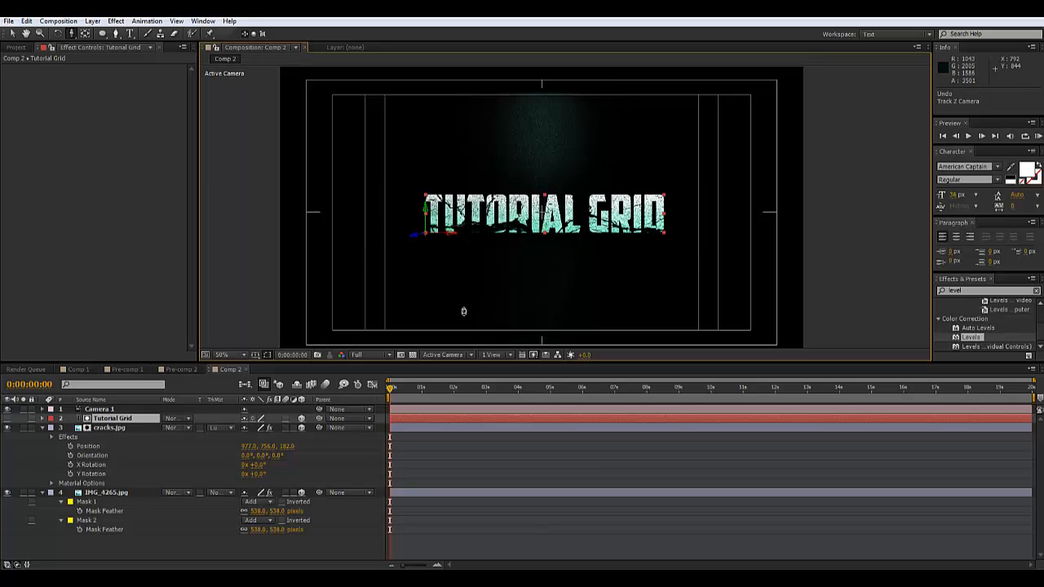
Keyframe Camera 1's Position at 0 seconds and at 4:23, pushed closer to the title
{"action": "left_click", "coordinate": [107, 410]}
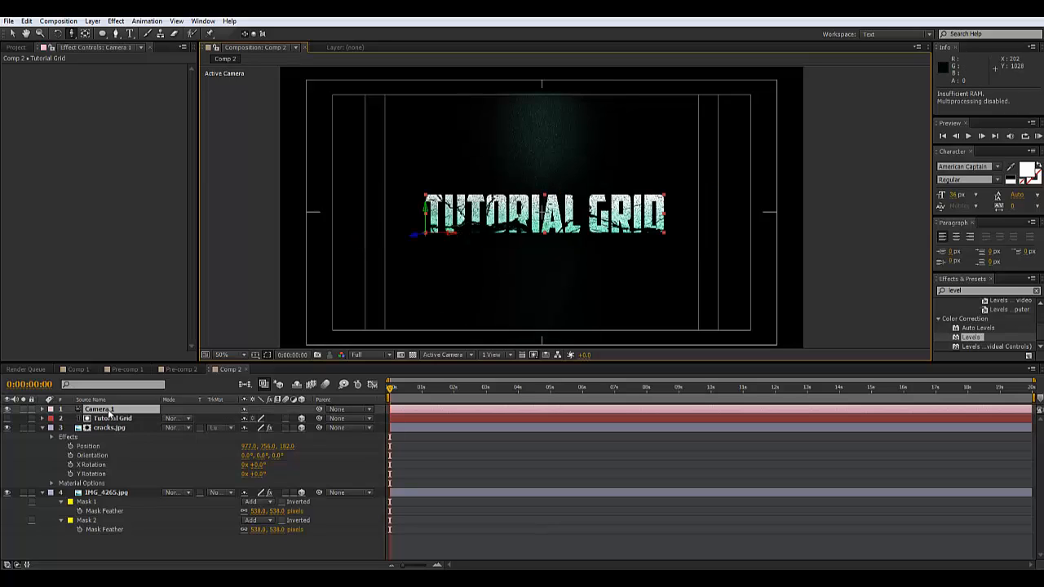
{"action": "key", "text": "p"}
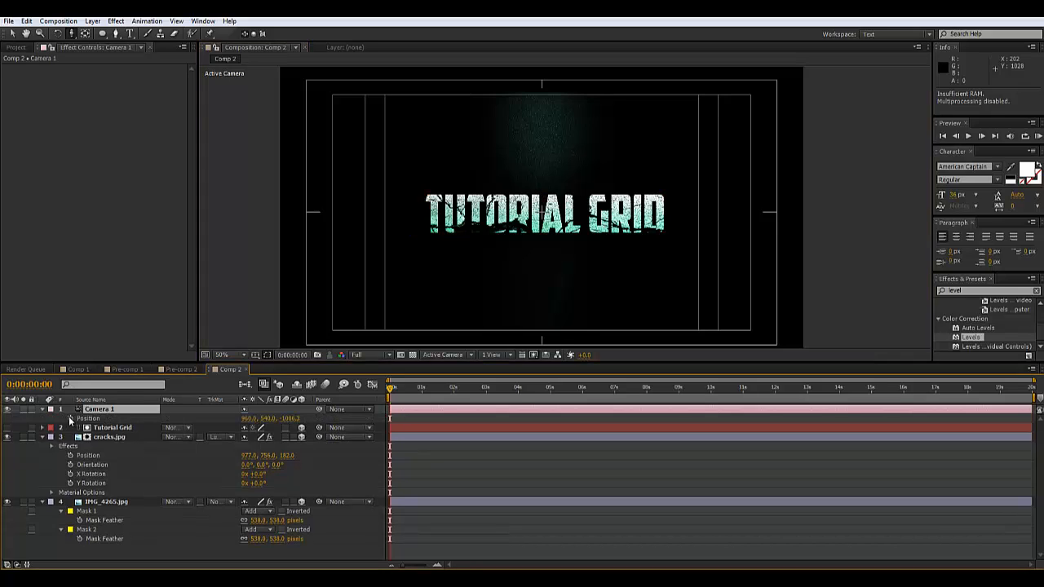
{"action": "left_click", "coordinate": [70, 418]}
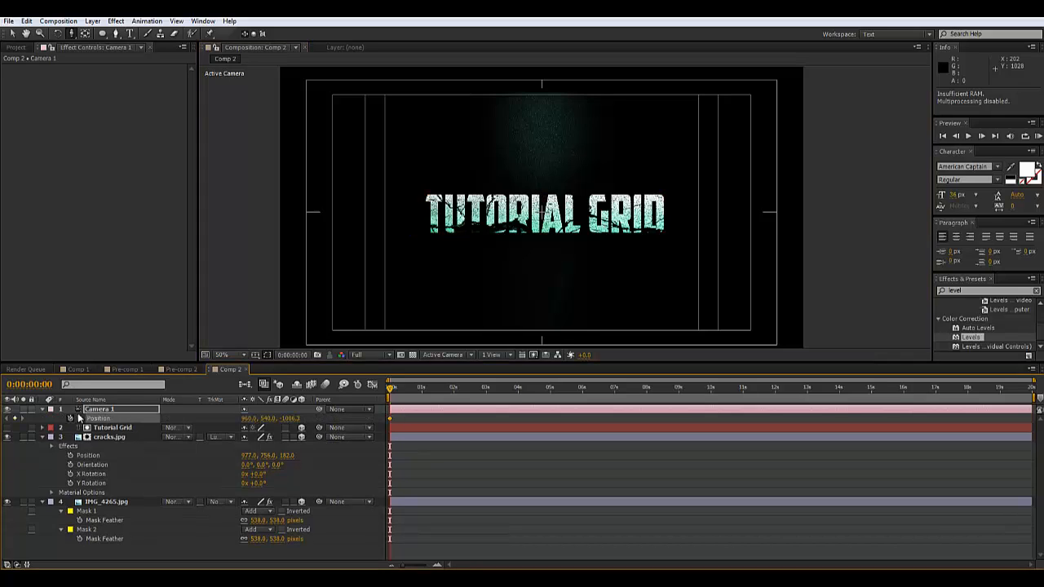
{"action": "left_click", "coordinate": [549, 388]}
{"action": "left_click_drag", "start_coordinate": [540, 268], "coordinate": [544, 216]}
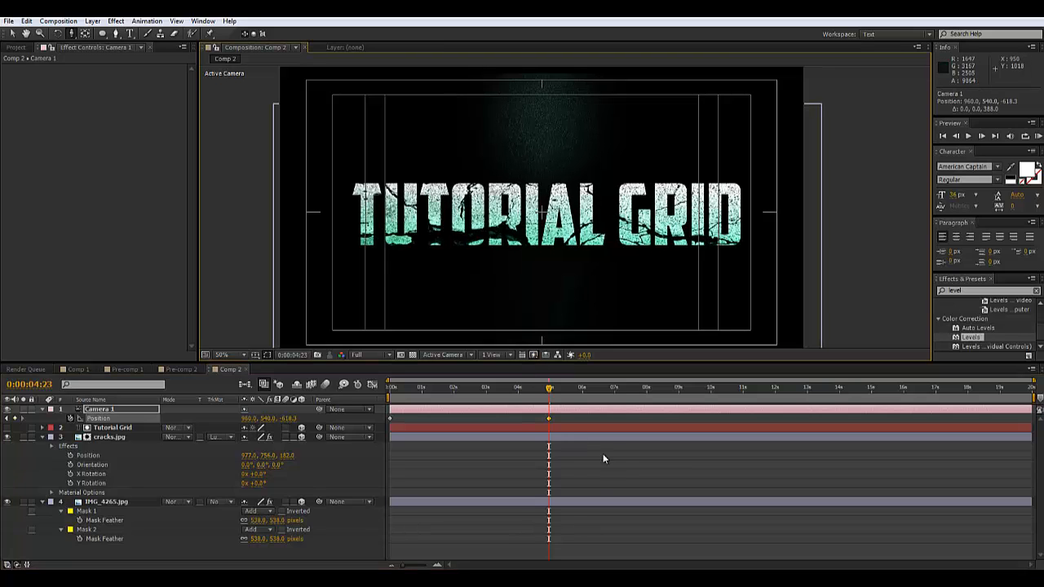
Preview the camera push-in from the start and scrub back through it
{"action": "left_click_drag", "start_coordinate": [507, 391], "coordinate": [366, 400]}
{"action": "key", "text": "KP_0"}
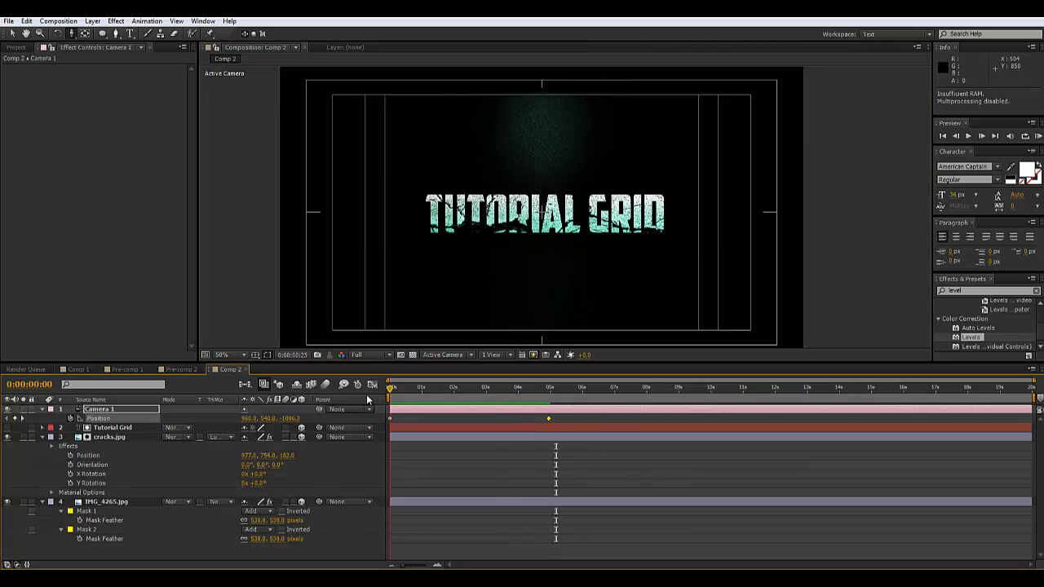
{"action": "key", "text": "space"}
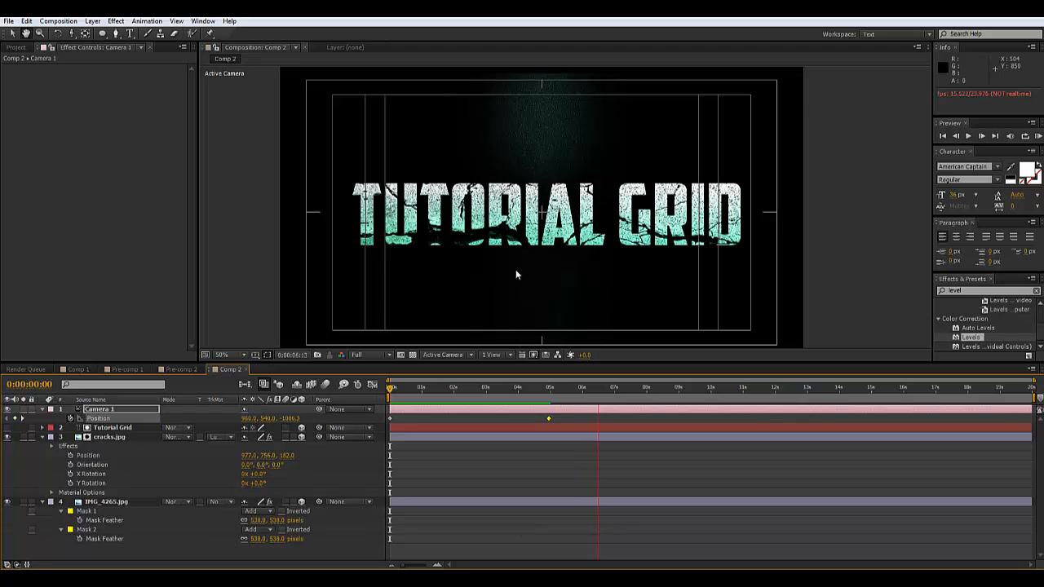
{"action": "key", "text": "space"}
{"action": "left_click_drag", "start_coordinate": [457, 389], "coordinate": [426, 409]}
Scale both elliptical masks on IMG_4265.jpg up to about 121%
{"action": "left_click", "coordinate": [162, 499]}
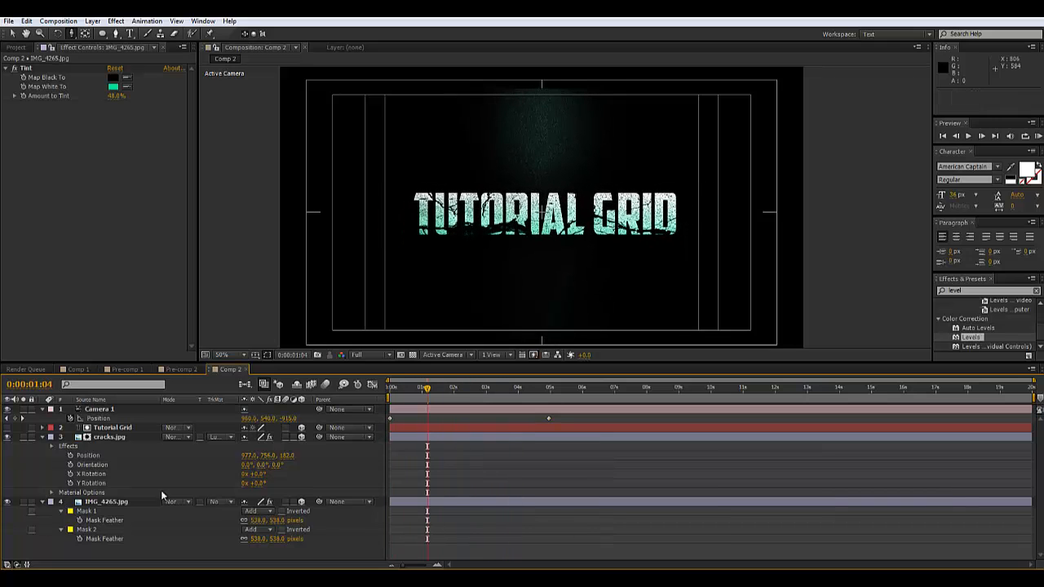
{"action": "left_click", "coordinate": [106, 502]}
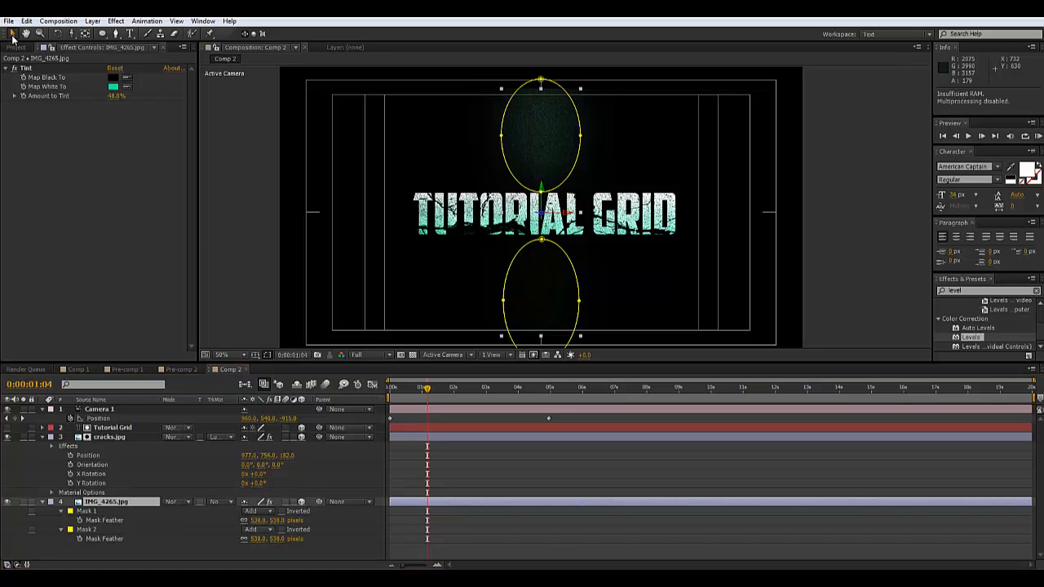
{"action": "double_click", "coordinate": [103, 502]}
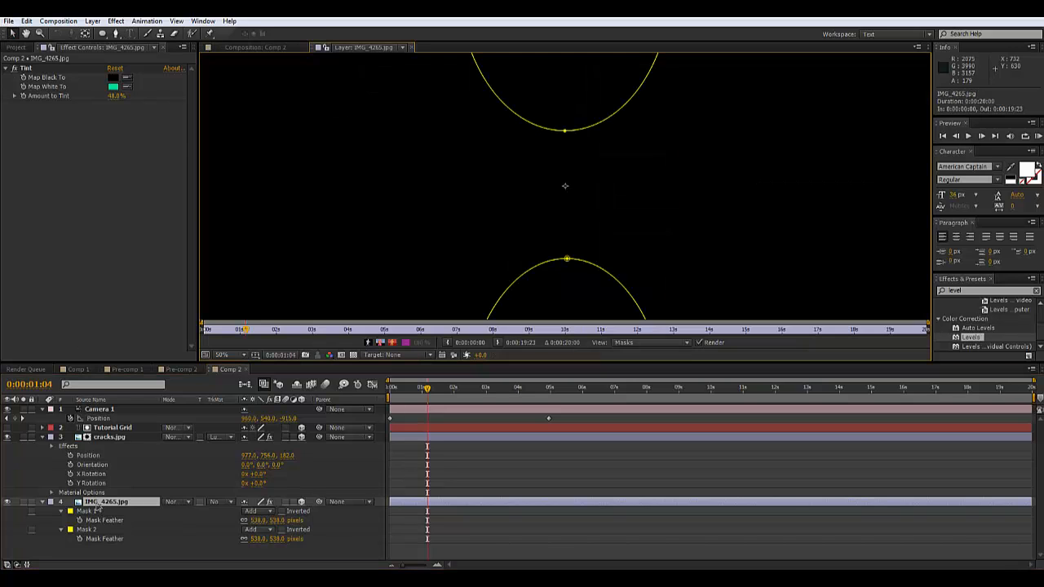
{"action": "left_click", "coordinate": [264, 47]}
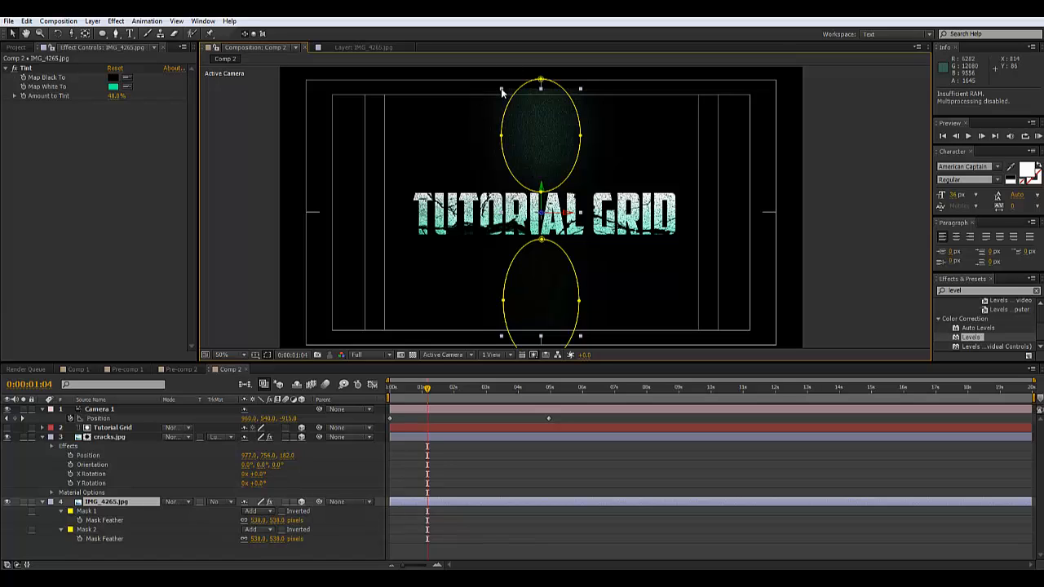
{"action": "left_click_drag", "start_coordinate": [501, 88], "coordinate": [428, 38]}
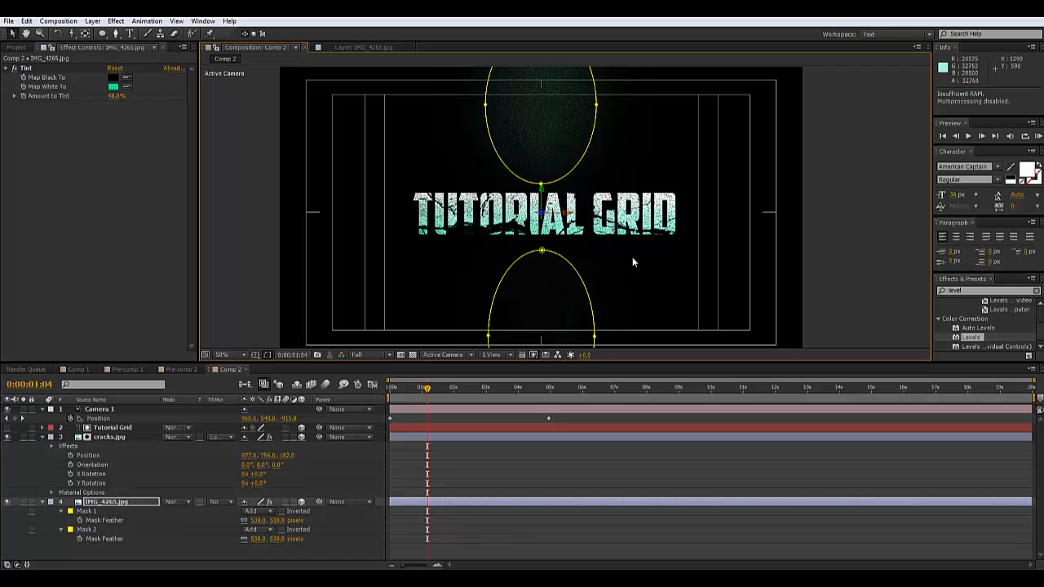
{"action": "left_click", "coordinate": [182, 537]}
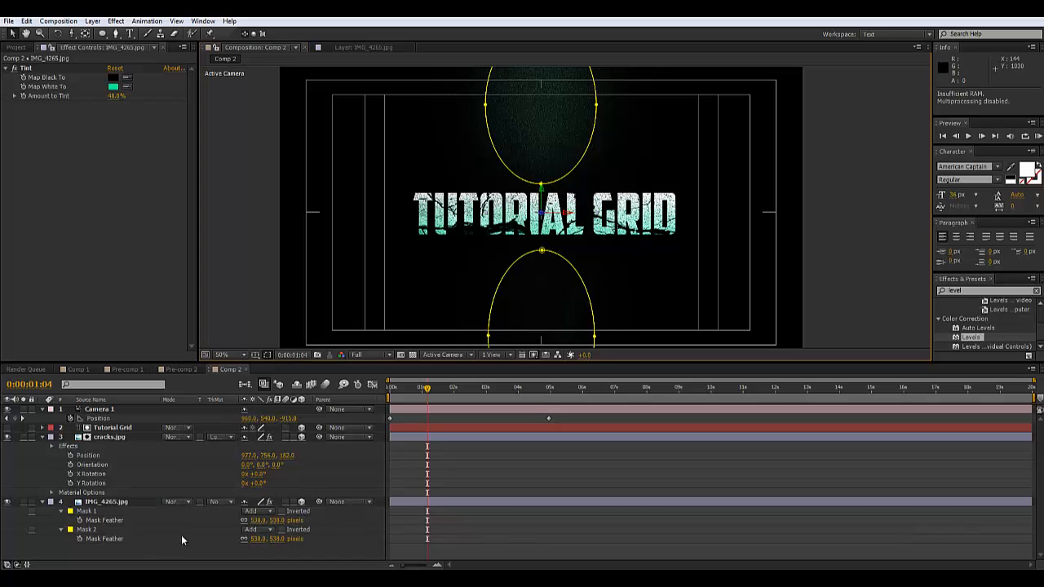
Duplicate the IMG_4265.jpg texture layer
{"action": "left_click", "coordinate": [100, 511]}
{"action": "left_click", "coordinate": [115, 502]}
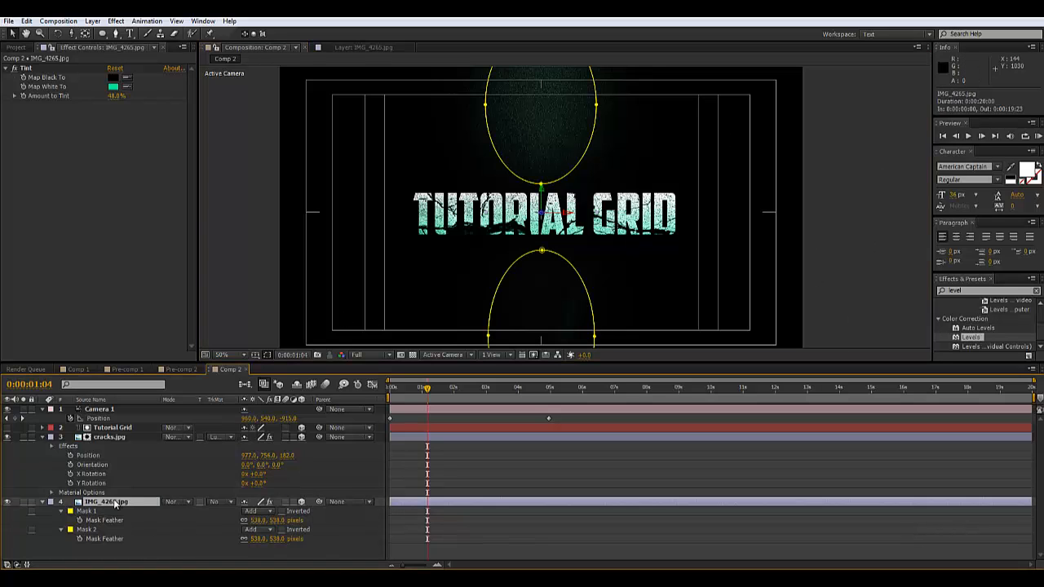
{"action": "key", "text": "ctrl+d"}
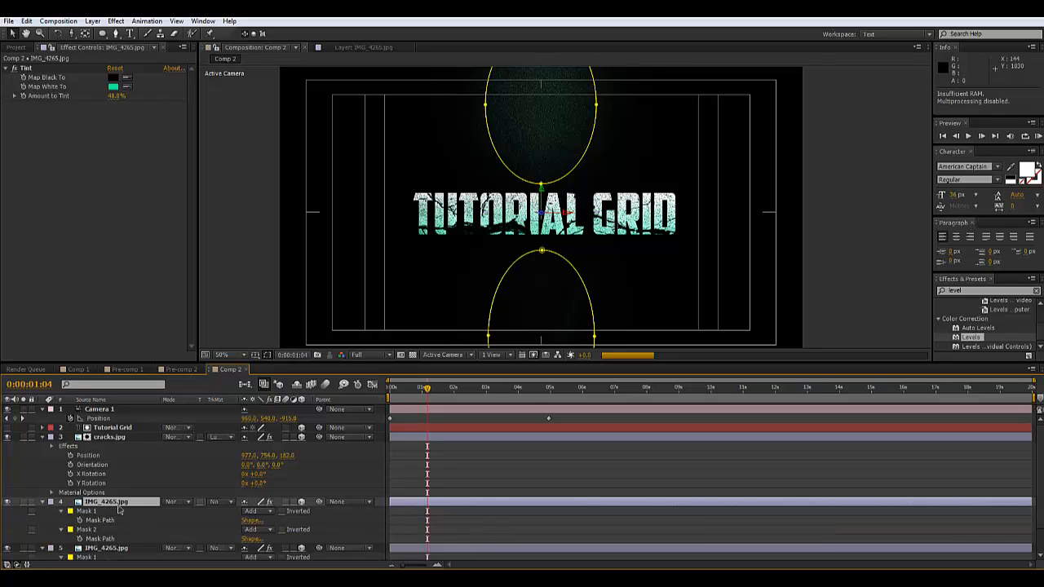
Delete Mask 1 and Mask 2 from the duplicate IMG_4265.jpg layer
{"action": "key", "text": "m"}
{"action": "left_click", "coordinate": [86, 511]}
{"action": "key", "text": "Delete"}
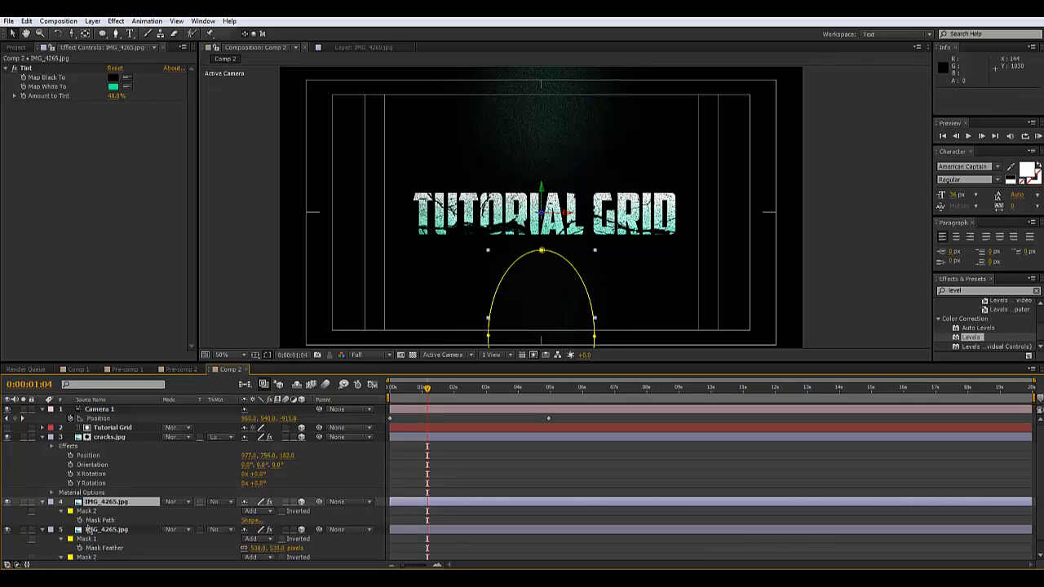
{"action": "left_click", "coordinate": [91, 512]}
{"action": "key", "text": "Delete"}
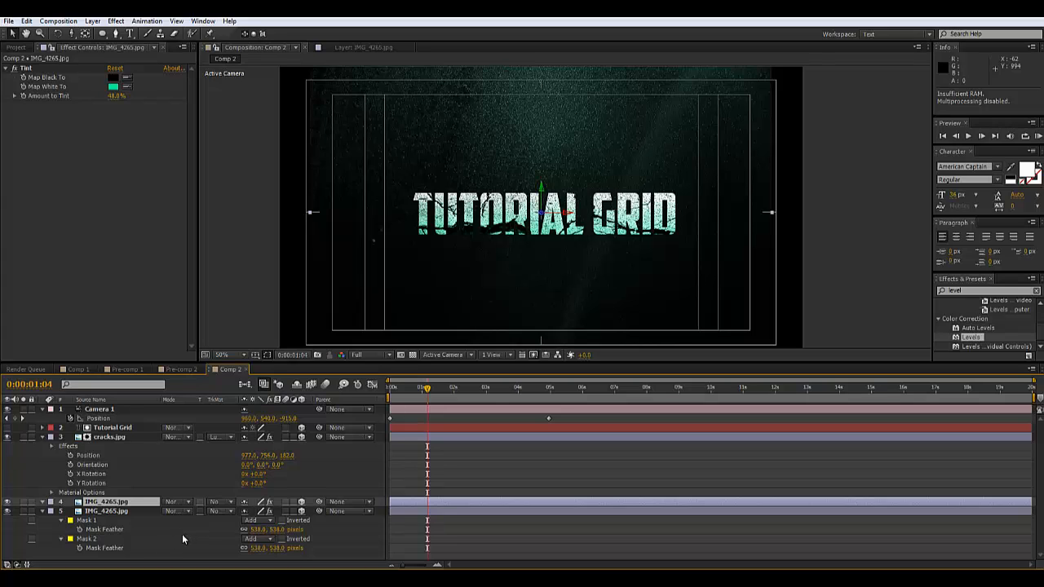
Lower the unmasked copy's opacity to about 3%
{"action": "key", "text": "t"}
{"action": "left_click", "coordinate": [237, 511]}
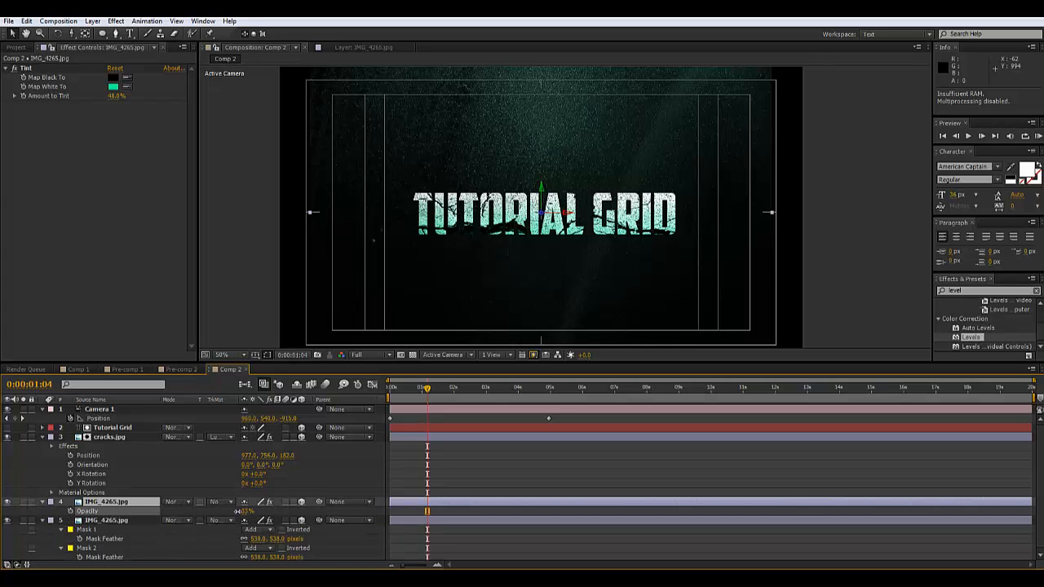
{"action": "left_click_drag", "start_coordinate": [237, 511], "coordinate": [233, 511]}
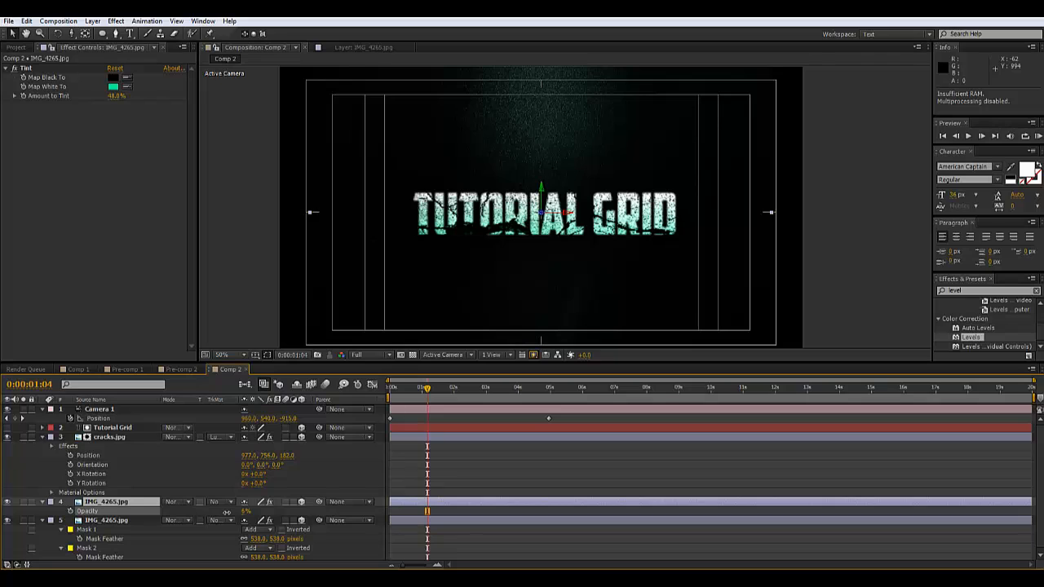
{"action": "left_click_drag", "start_coordinate": [230, 511], "coordinate": [225, 511]}
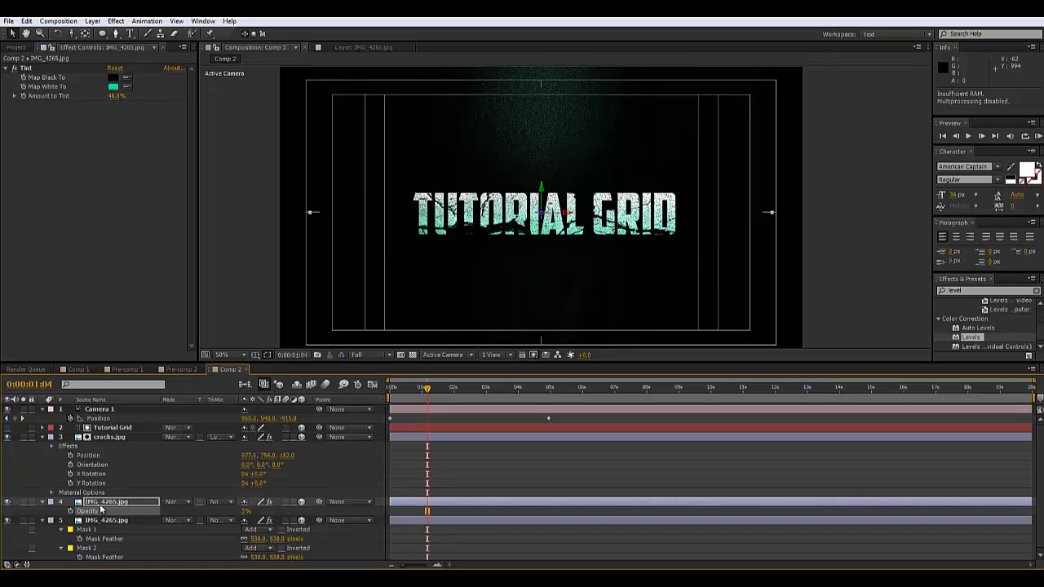
Move the unmasked copy below the masked IMG_4265.jpg layer and inspect the title's glow
{"action": "left_click", "coordinate": [44, 521]}
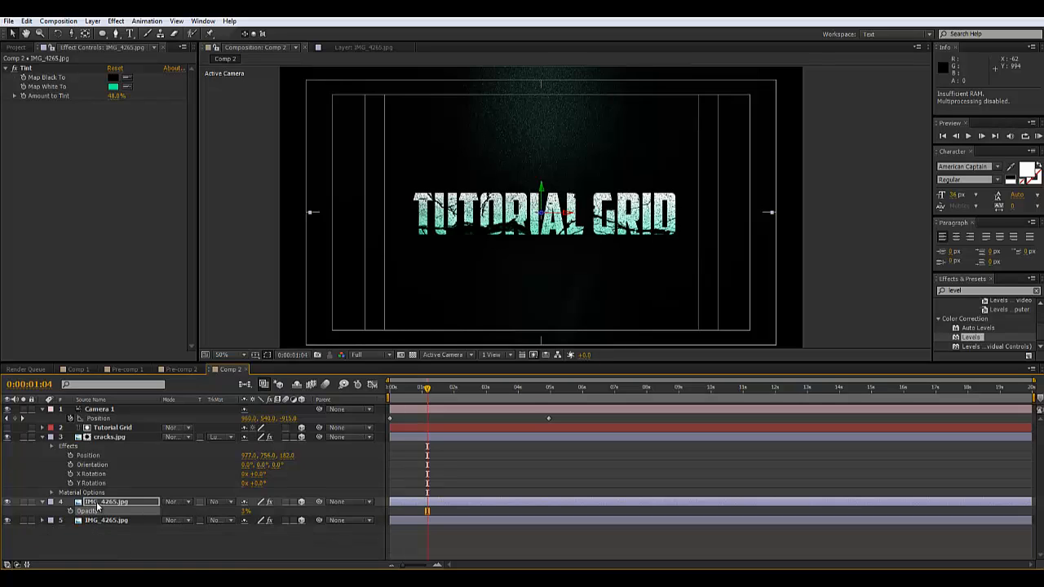
{"action": "left_click_drag", "start_coordinate": [98, 507], "coordinate": [94, 550]}
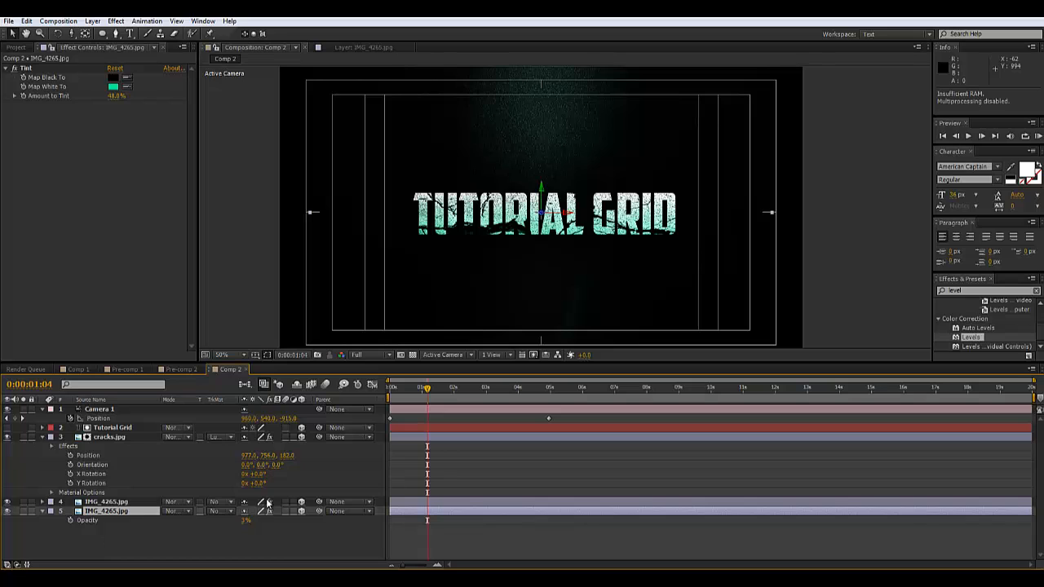
{"action": "scroll", "coordinate": [611, 170], "scroll_direction": "up", "scroll_amount": 1}
{"action": "scroll", "coordinate": [622, 171], "scroll_direction": "down", "scroll_amount": 1}
{"action": "left_click_drag", "start_coordinate": [623, 179], "coordinate": [598, 191]}
{"action": "left_click", "coordinate": [829, 207]}
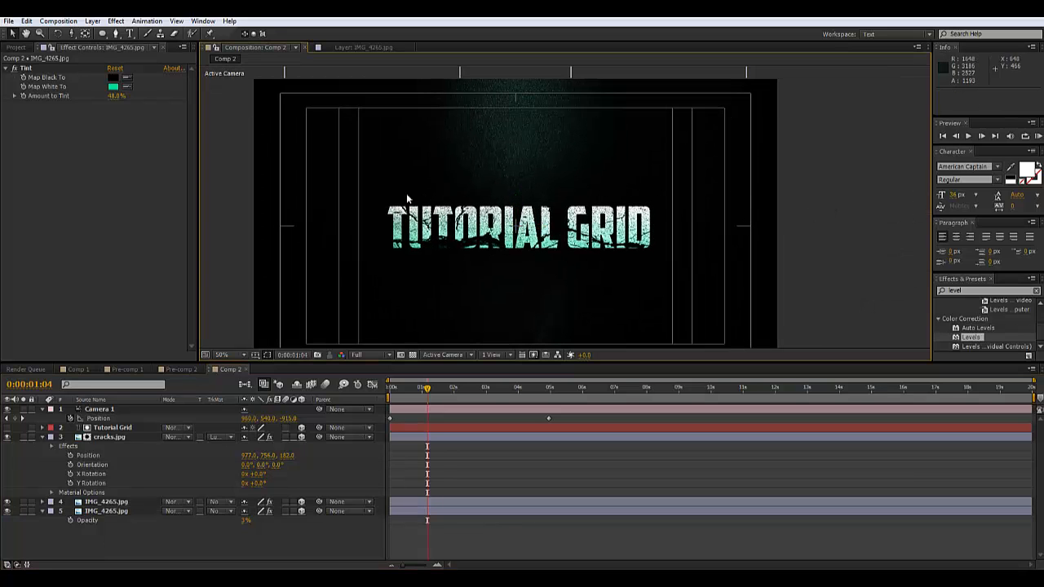
{"action": "left_click_drag", "start_coordinate": [419, 198], "coordinate": [471, 198]}
{"action": "scroll", "coordinate": [544, 202], "scroll_direction": "up", "scroll_amount": 1}
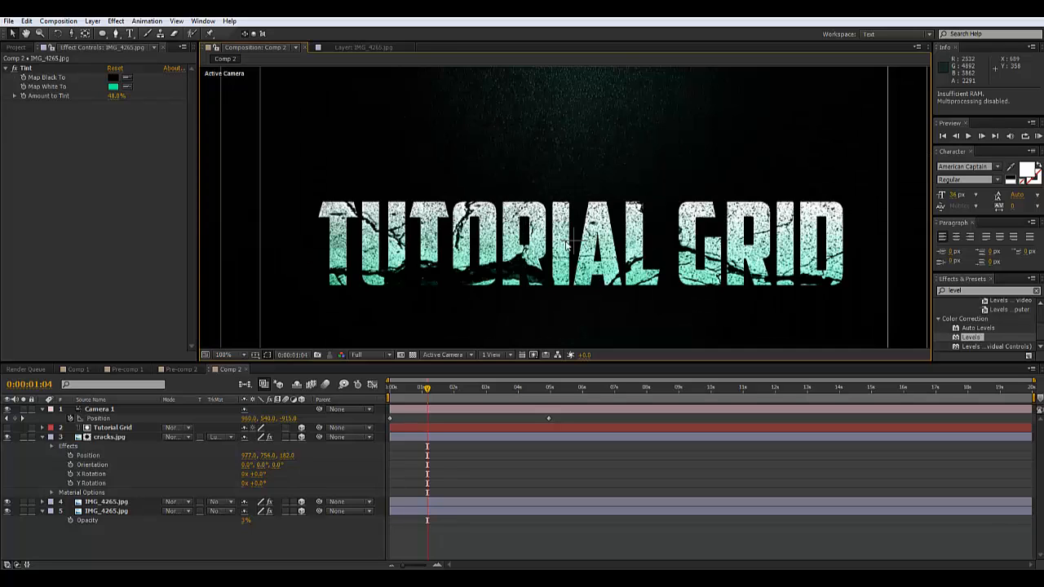
{"action": "scroll", "coordinate": [544, 202], "scroll_direction": "down", "scroll_amount": 1}
{"action": "left_click_drag", "start_coordinate": [545, 204], "coordinate": [482, 199]}
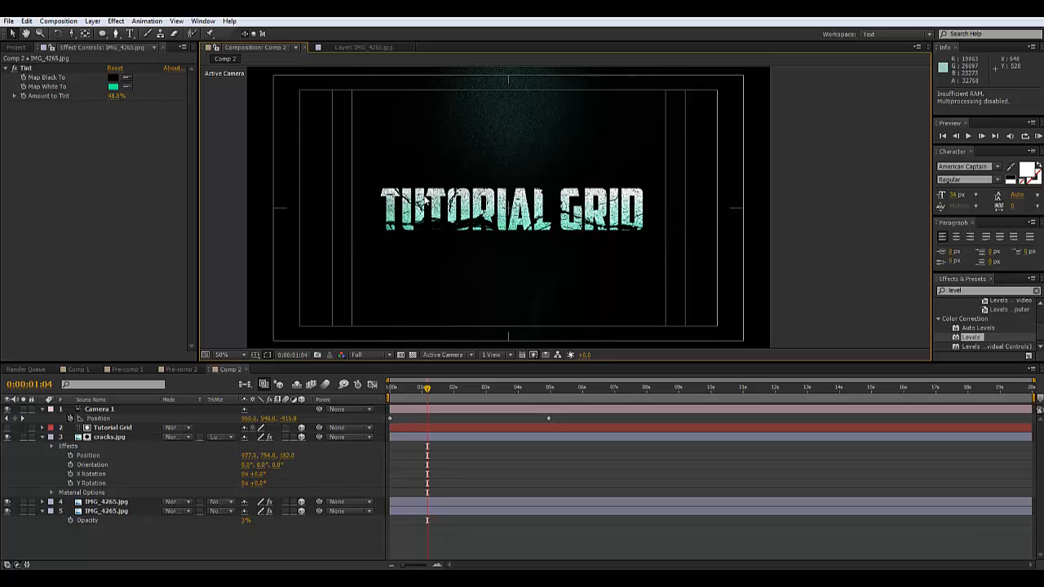
Create a new black solid, Black Solid 4, and search the effects for 'flares'
{"action": "left_click", "coordinate": [94, 22]}
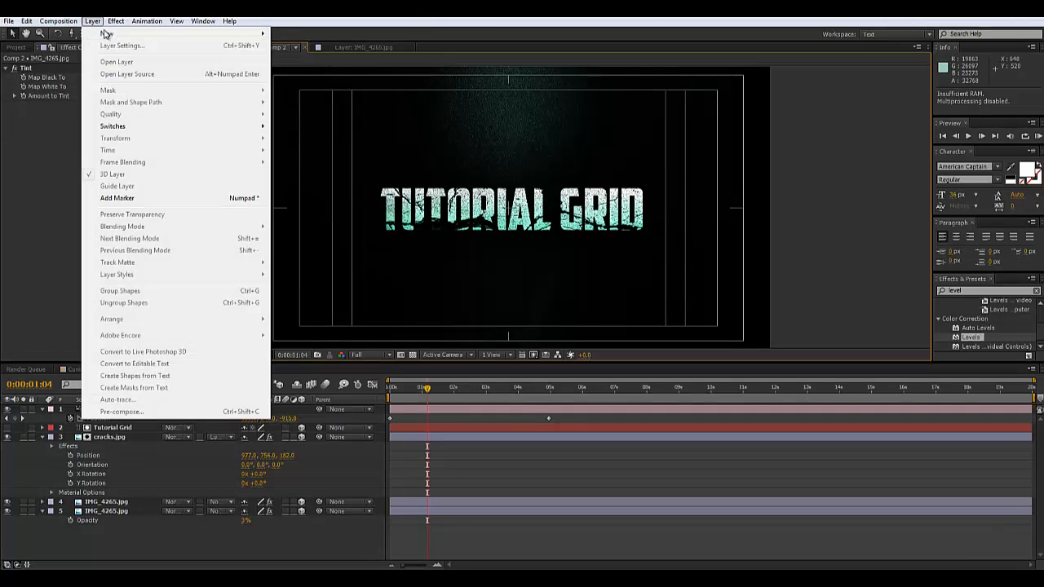
{"action": "mouse_move", "coordinate": [108, 34]}
{"action": "left_click", "coordinate": [295, 46]}
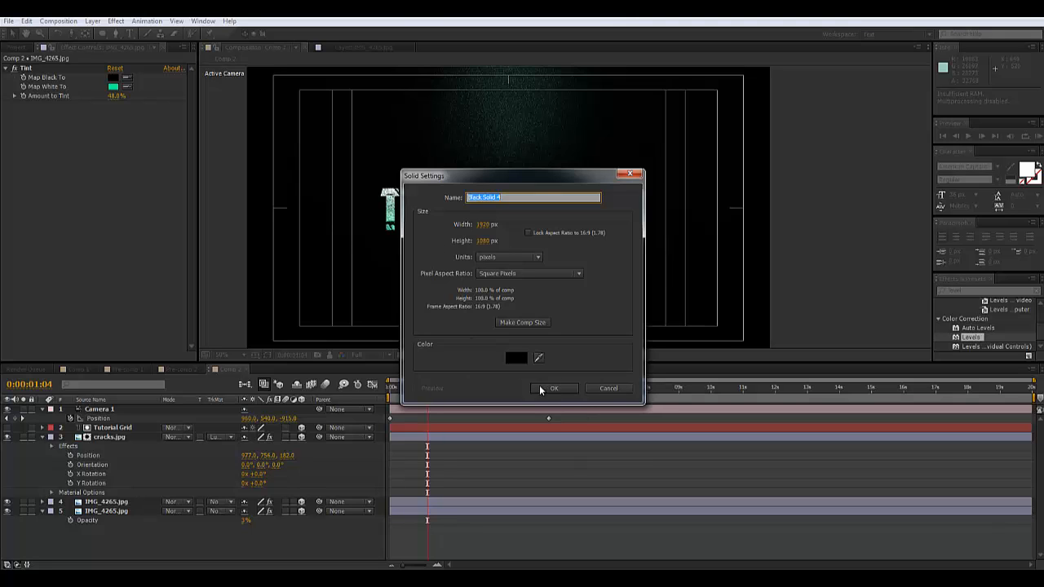
{"action": "left_click", "coordinate": [552, 390]}
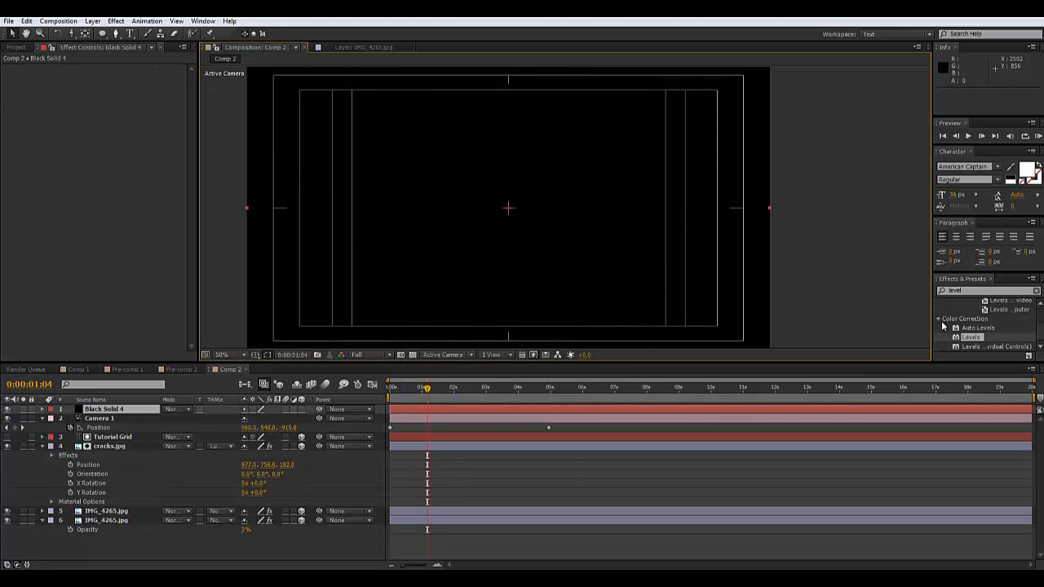
{"action": "left_click", "coordinate": [980, 290]}
{"action": "type", "text": "fla"}
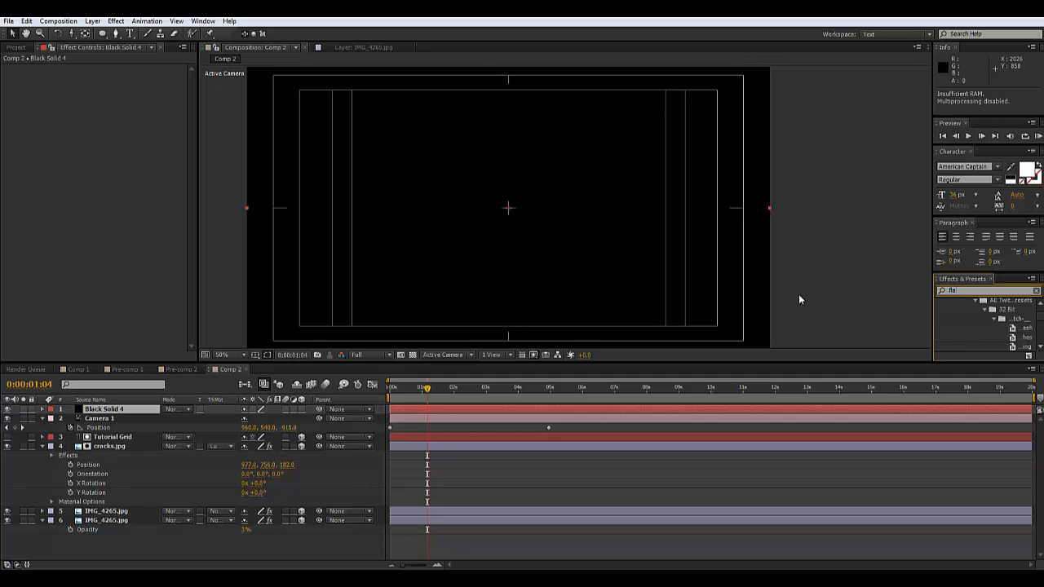
{"action": "type", "text": "res"}
Apply Optical Flares to Black Solid 4 and load a blue horizontal-streak Motion Graphics preset
{"action": "left_click_drag", "start_coordinate": [976, 312], "coordinate": [443, 407]}
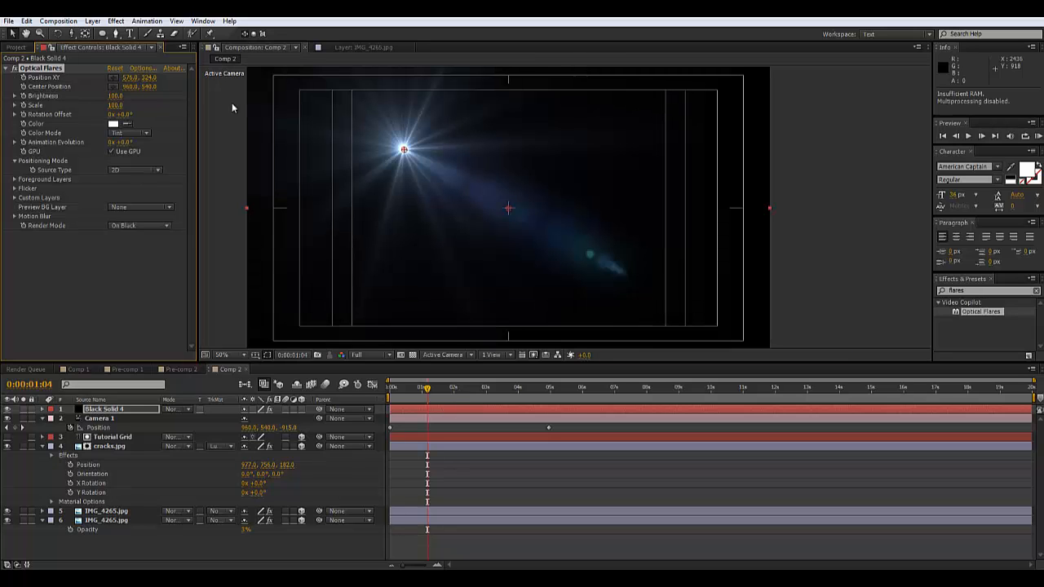
{"action": "left_click", "coordinate": [144, 70]}
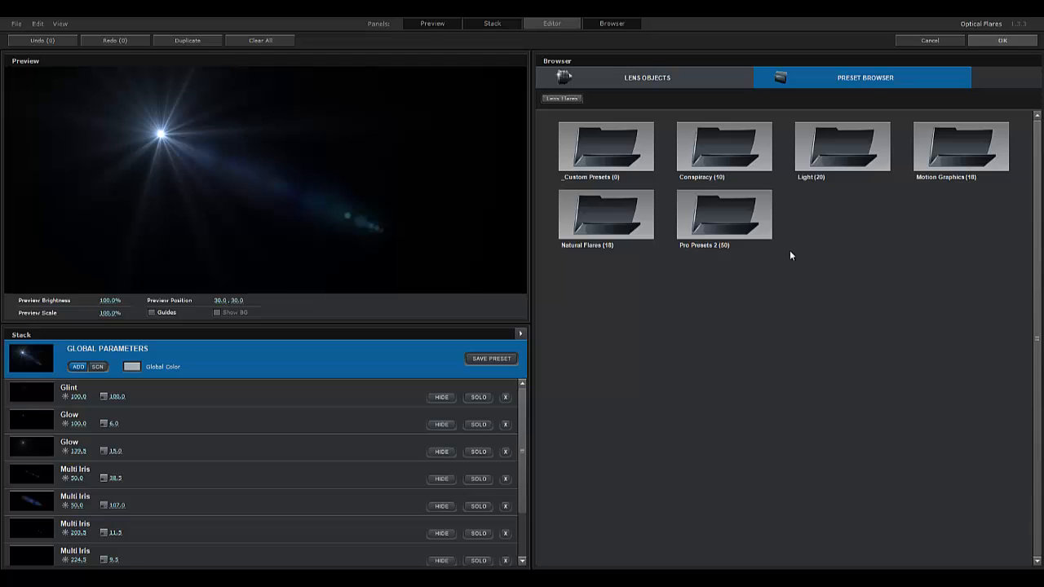
{"action": "left_click", "coordinate": [962, 142]}
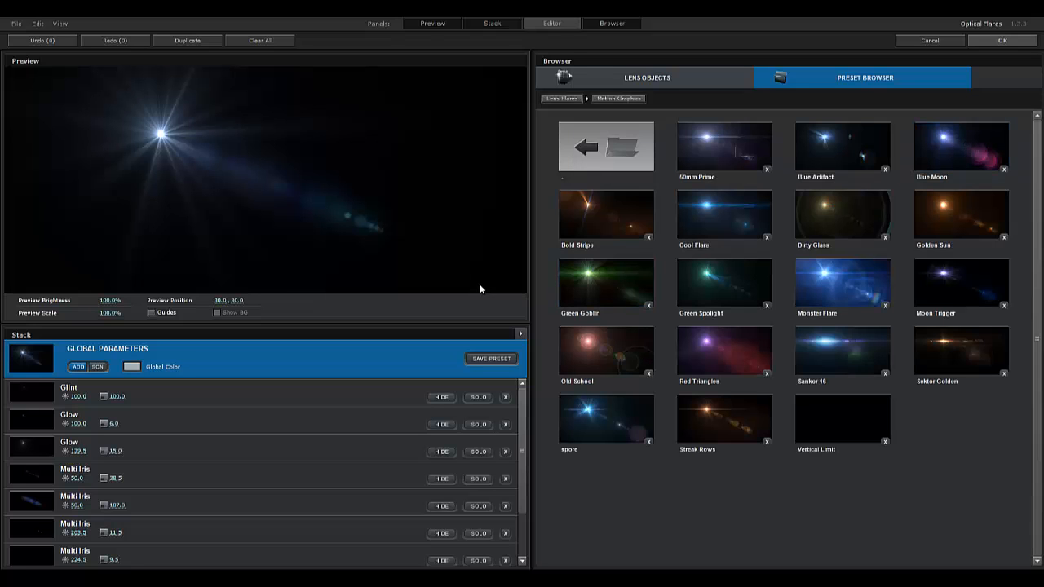
{"action": "left_click", "coordinate": [700, 237]}
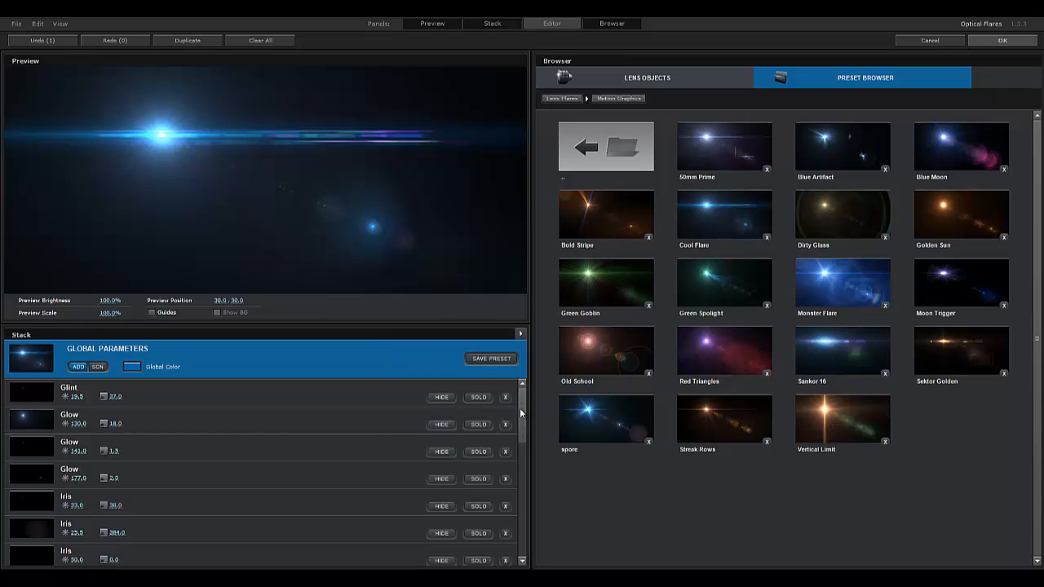
Position the flare toward the left third of the preview
{"action": "mouse_move", "coordinate": [104, 133]}
{"action": "left_mouse_down"}
{"action": "mouse_move", "coordinate": [39, 172]}
{"action": "mouse_move", "coordinate": [1, 168]}
{"action": "mouse_move", "coordinate": [1, 196]}
{"action": "mouse_move", "coordinate": [13, 202]}
{"action": "mouse_move", "coordinate": [15, 181]}
{"action": "mouse_move", "coordinate": [179, 156]}
{"action": "mouse_move", "coordinate": [529, 158]}
{"action": "mouse_move", "coordinate": [403, 173]}
{"action": "left_mouse_up"}
{"action": "left_click_drag", "start_coordinate": [254, 162], "coordinate": [133, 181]}
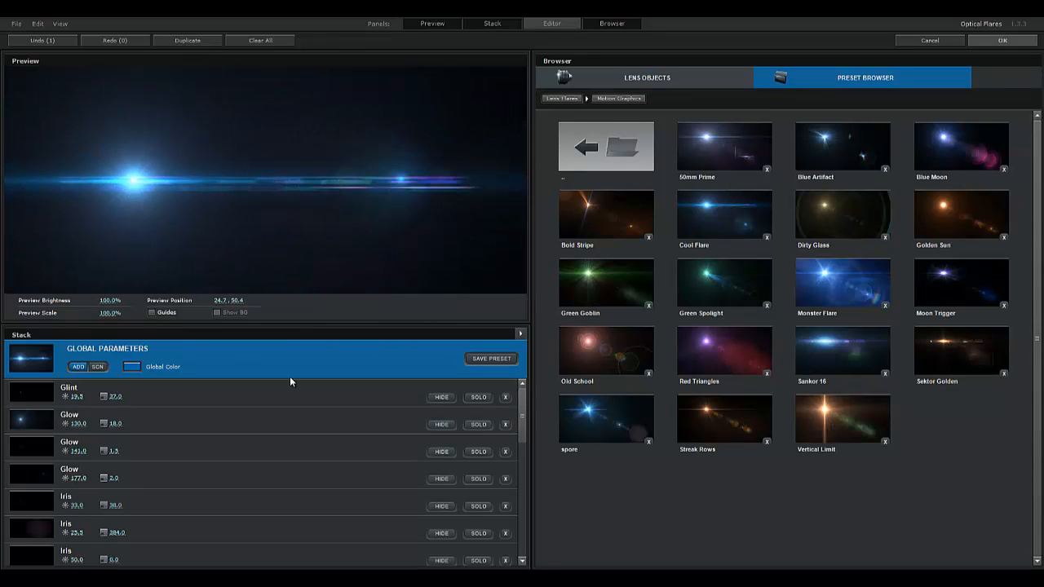
{"action": "left_click_drag", "start_coordinate": [135, 180], "coordinate": [102, 197]}
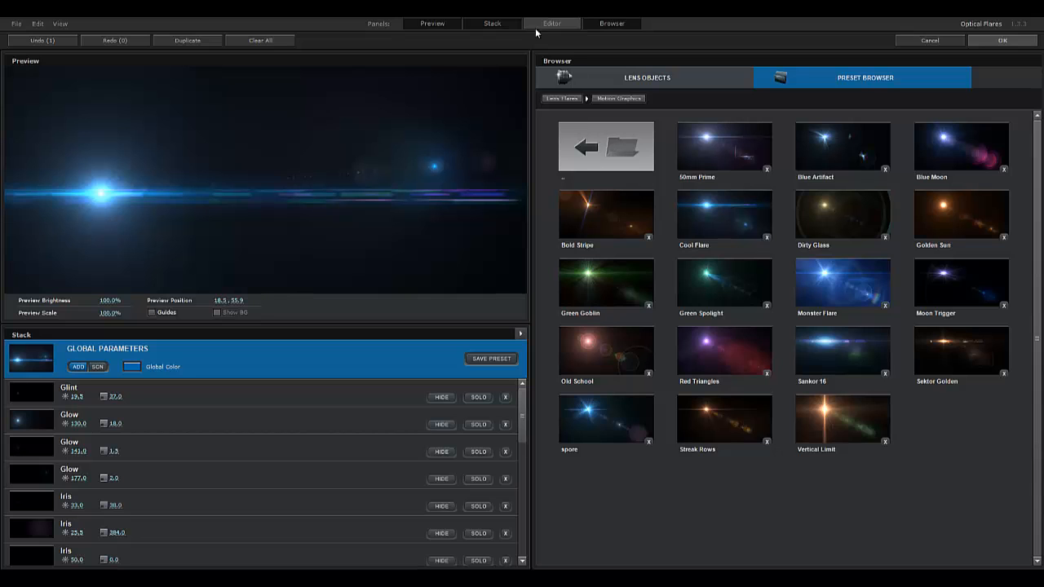
Set the flare's global colour to green (about 00A947) and apply it to Comp 2
{"action": "left_click", "coordinate": [563, 24]}
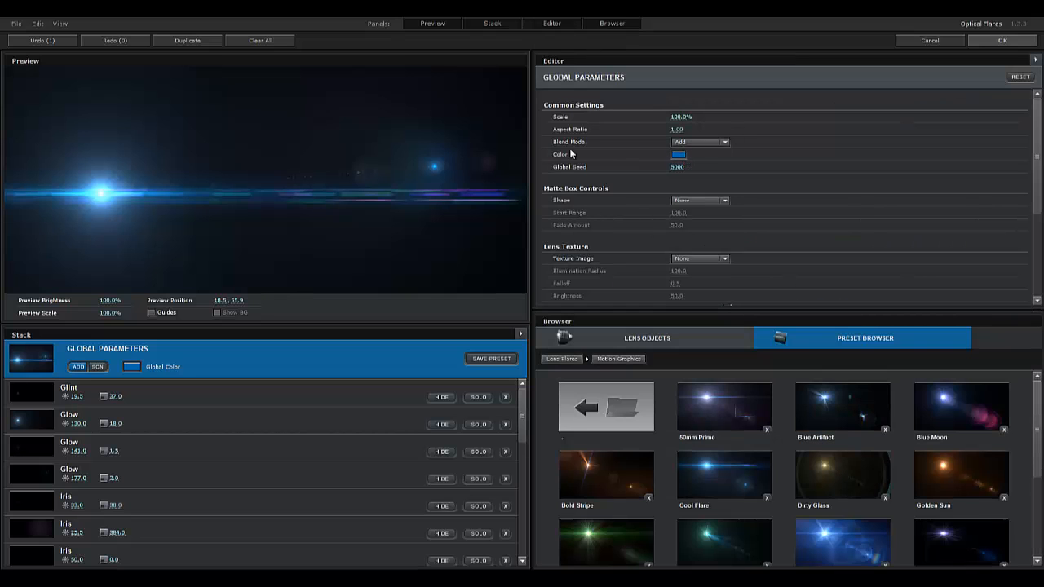
{"action": "left_click", "coordinate": [678, 156]}
{"action": "left_click", "coordinate": [732, 191]}
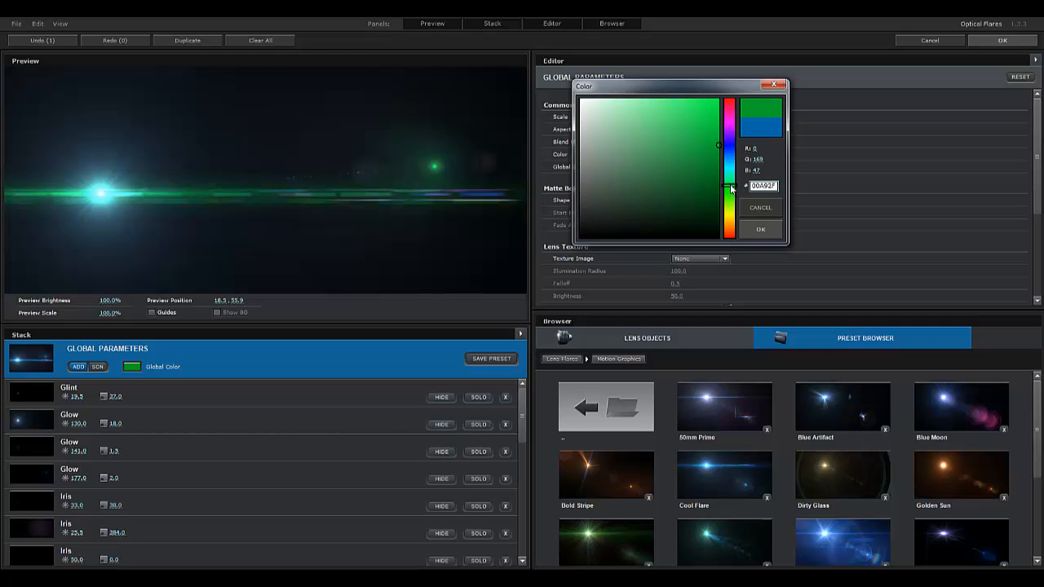
{"action": "left_click_drag", "start_coordinate": [731, 187], "coordinate": [731, 190]}
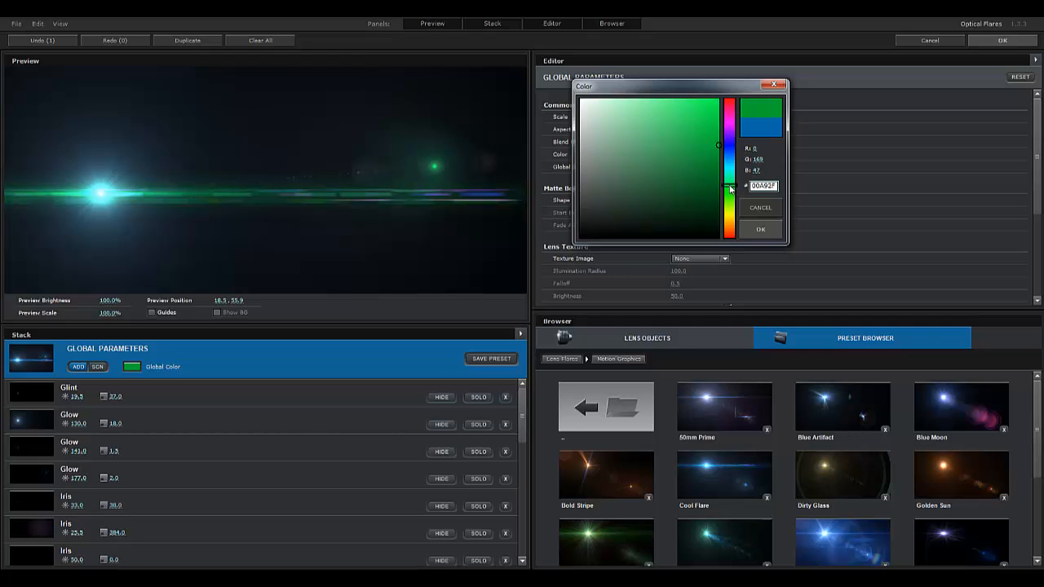
{"action": "left_click", "coordinate": [760, 229]}
{"action": "left_click", "coordinate": [1016, 43]}
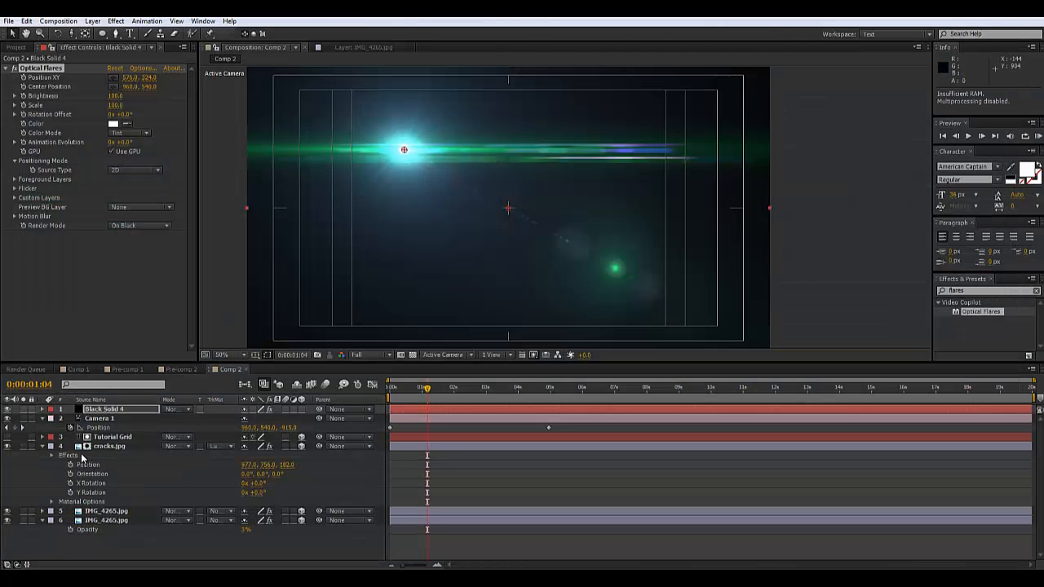
Set Black Solid 4 to Add mode and move the flare centre to 2140, 468
{"action": "left_click", "coordinate": [163, 409]}
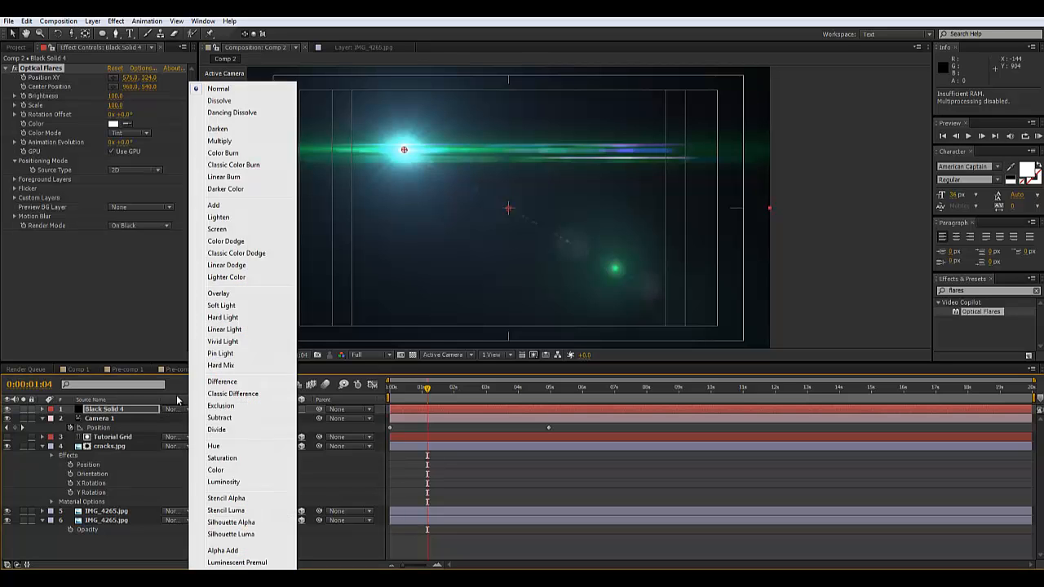
{"action": "left_click", "coordinate": [232, 205]}
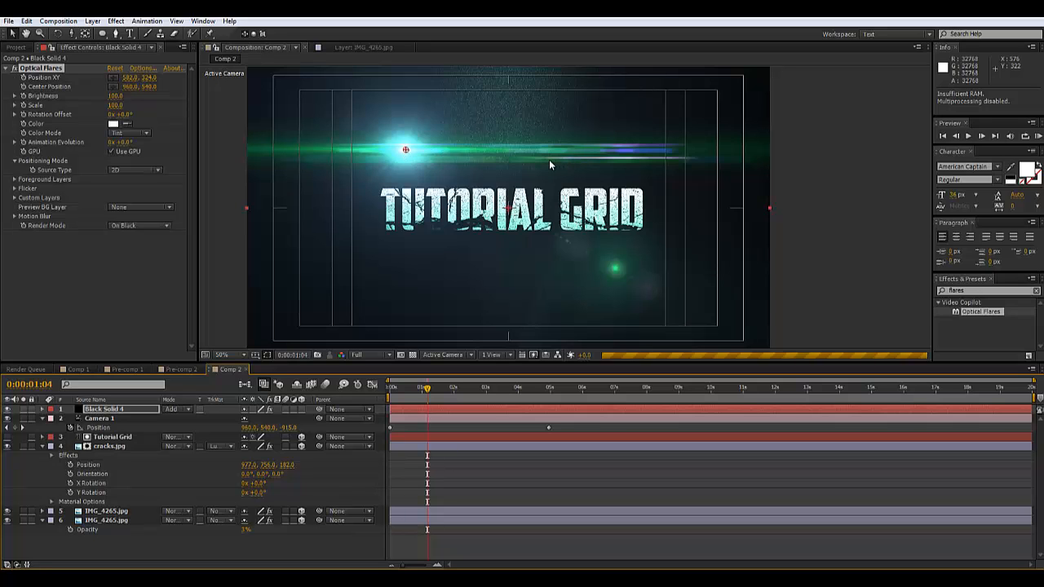
{"action": "left_click_drag", "start_coordinate": [549, 159], "coordinate": [831, 188]}
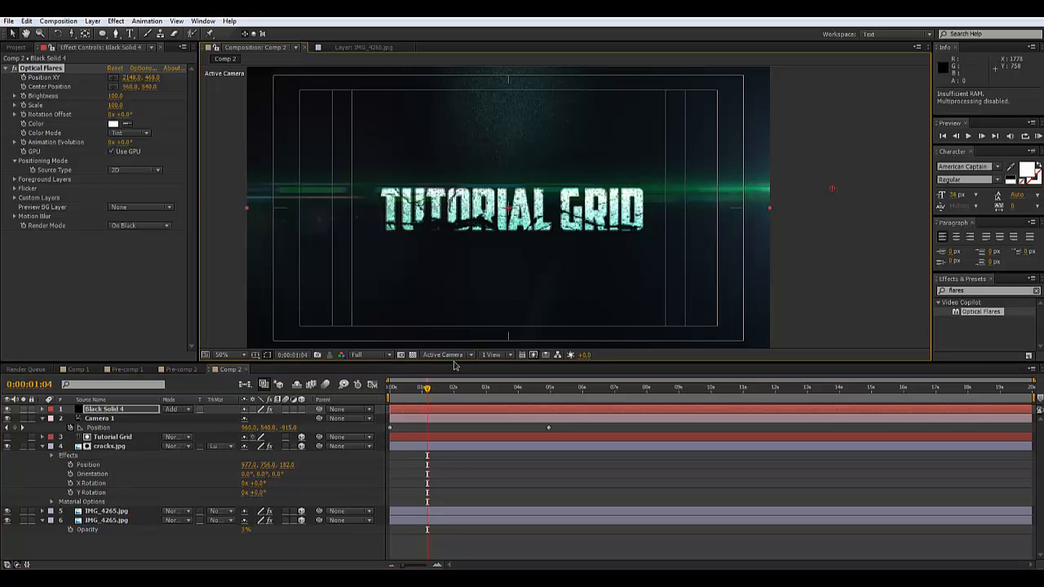
Keyframe the flare position at 0:00, then lower it to 2140, 475.7 around 4:23
{"action": "left_click", "coordinate": [392, 392]}
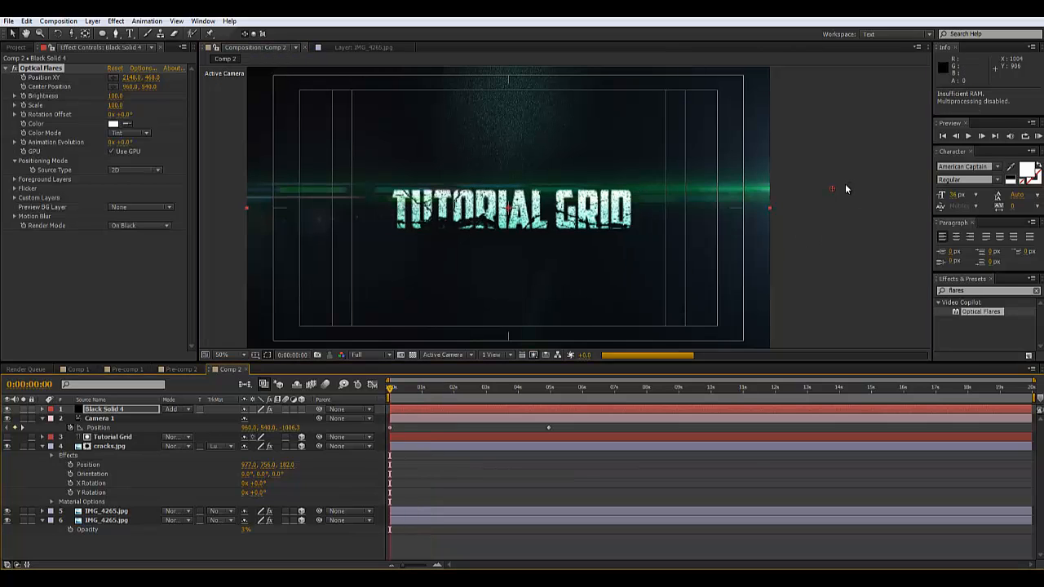
{"action": "left_click", "coordinate": [23, 78]}
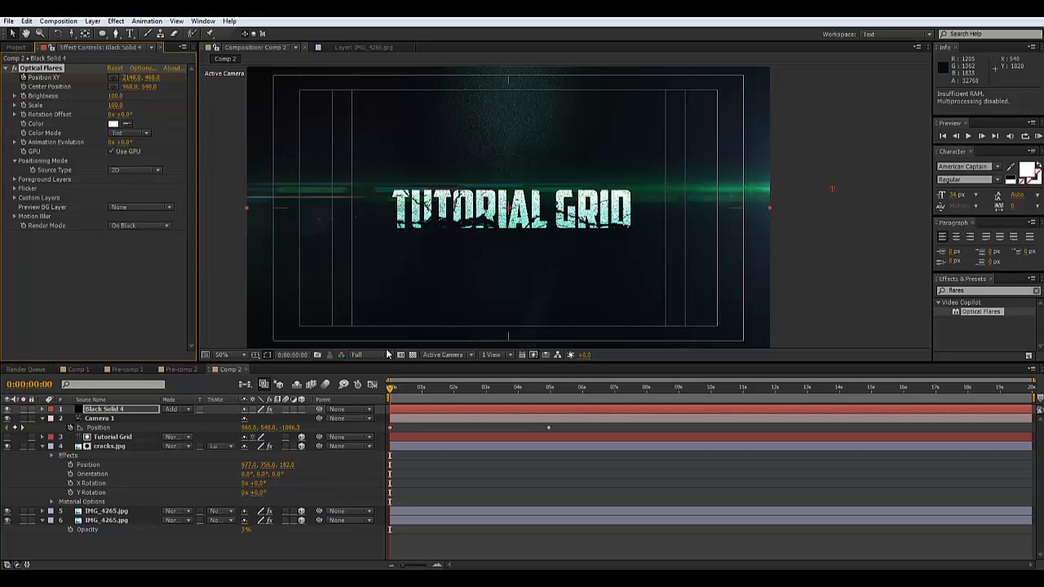
{"action": "left_click_drag", "start_coordinate": [389, 390], "coordinate": [549, 394]}
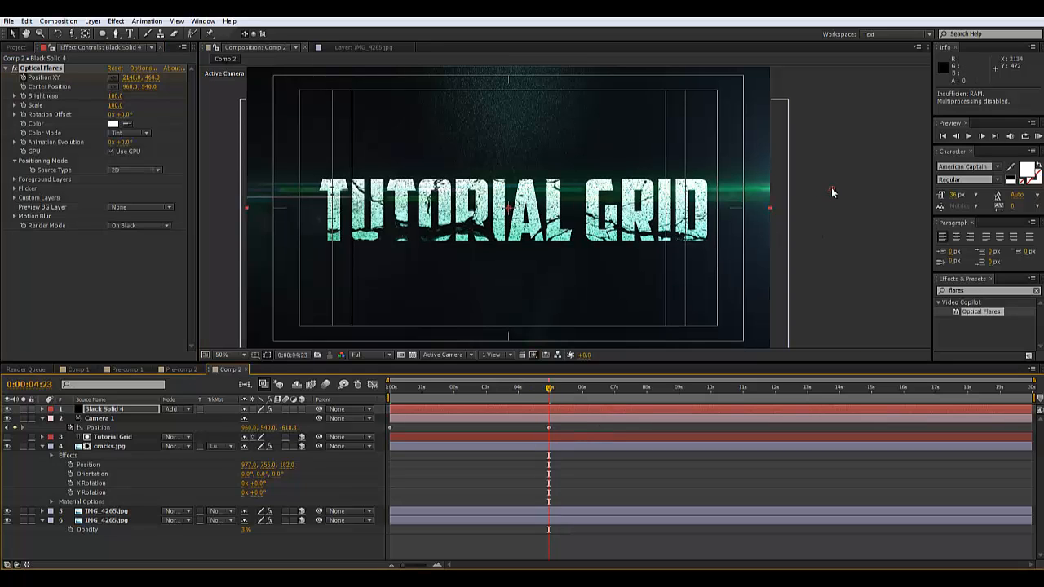
{"action": "left_click_drag", "start_coordinate": [830, 197], "coordinate": [832, 217]}
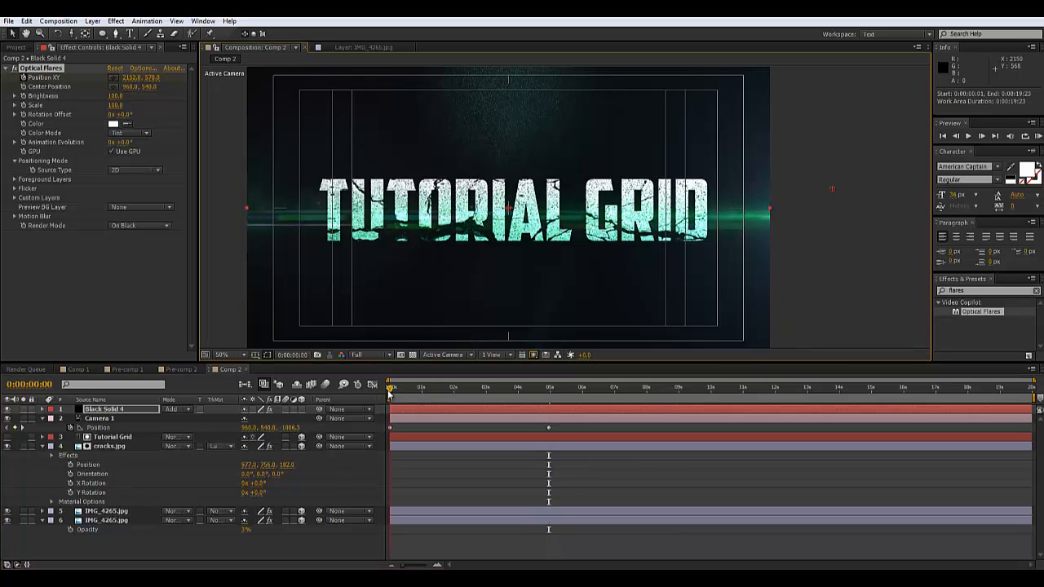
{"action": "left_click", "coordinate": [390, 390]}
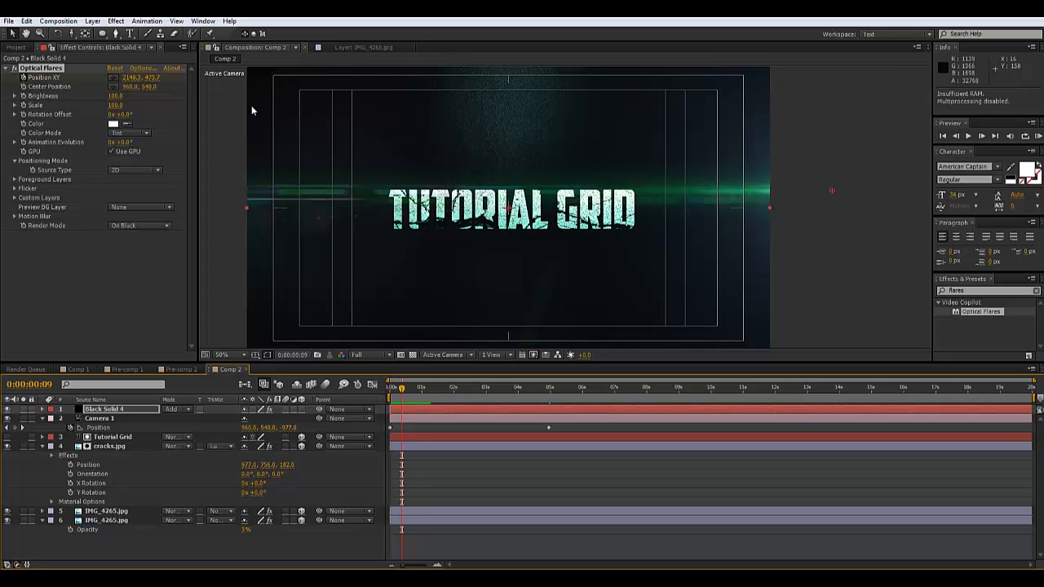
{"action": "left_click", "coordinate": [139, 68]}
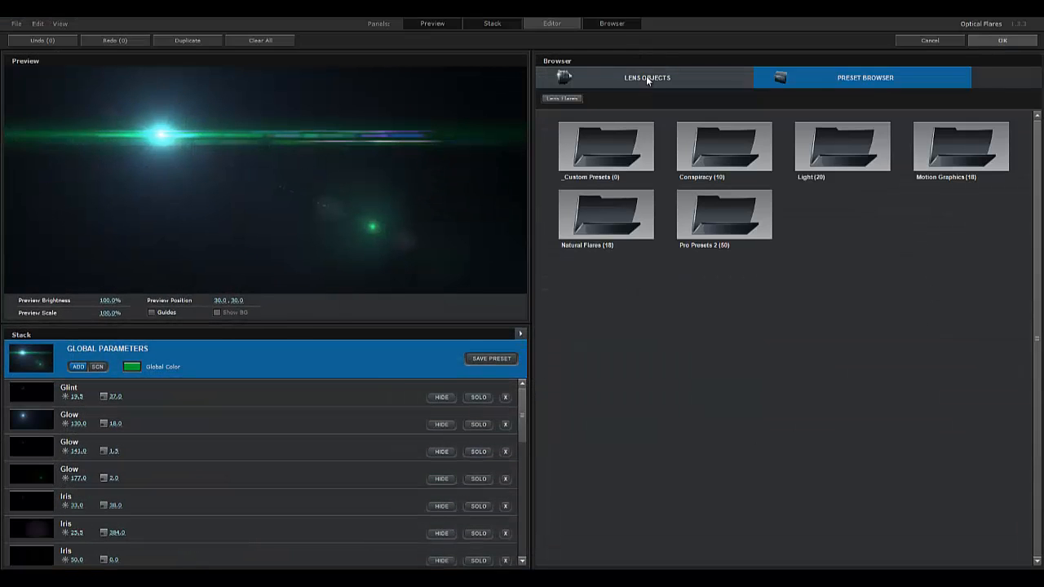
Add a Lens Orbs element from the custom lens objects to the flare
{"action": "left_click", "coordinate": [646, 80]}
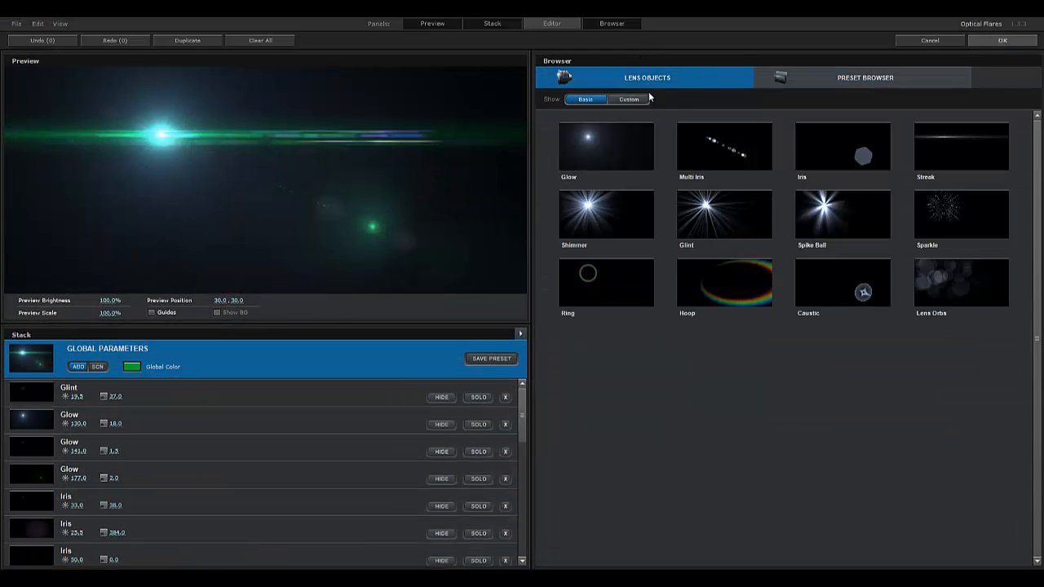
{"action": "left_click", "coordinate": [624, 99]}
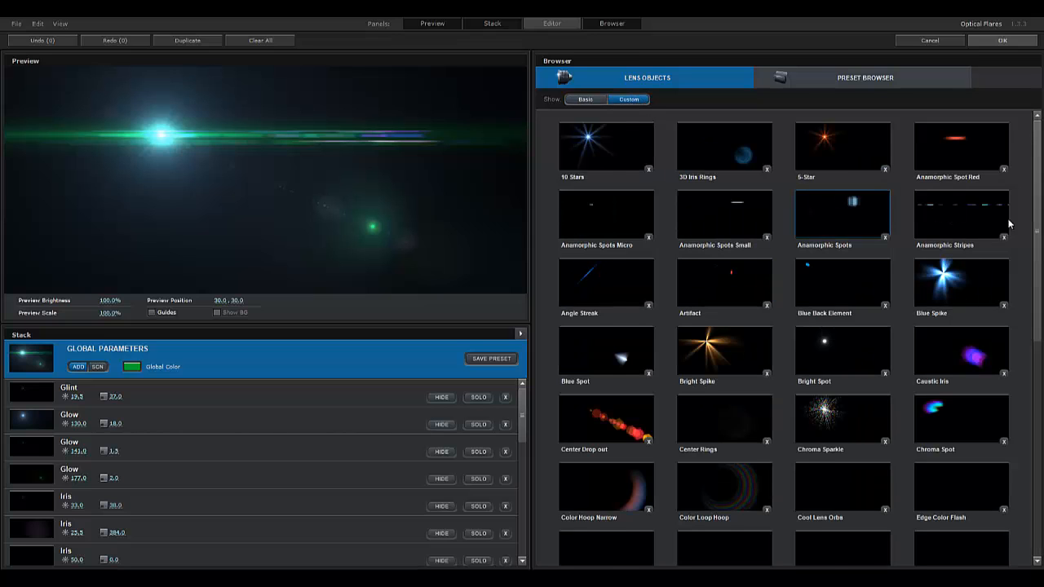
{"action": "left_click_drag", "start_coordinate": [1038, 235], "coordinate": [1039, 250]}
{"action": "scroll", "coordinate": [1034, 282], "scroll_direction": "down", "scroll_amount": 1}
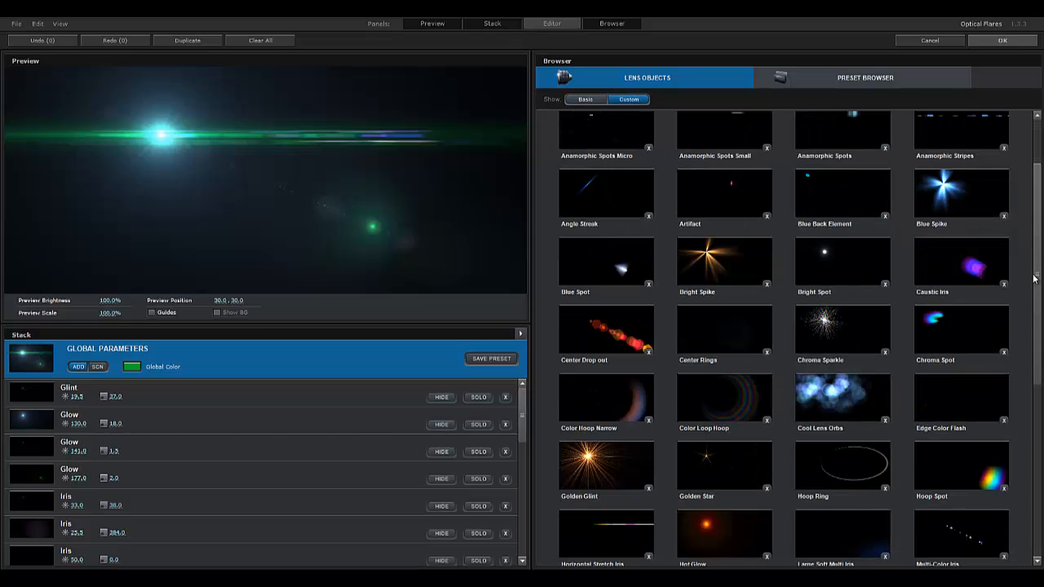
{"action": "left_click", "coordinate": [839, 402]}
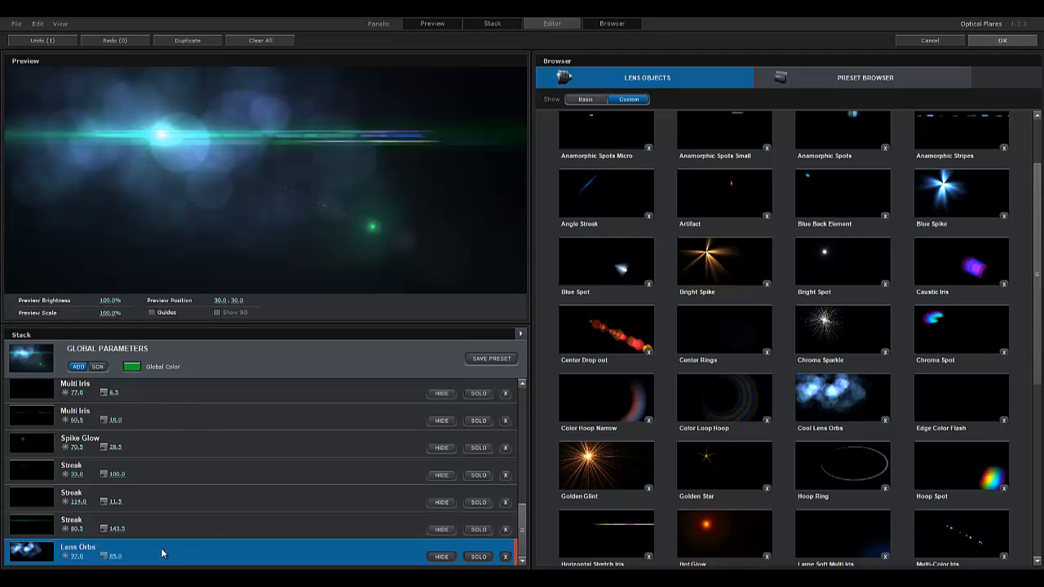
Scale the Lens Orbs to 17%, tint them green, and apply the flare
{"action": "left_click", "coordinate": [560, 25]}
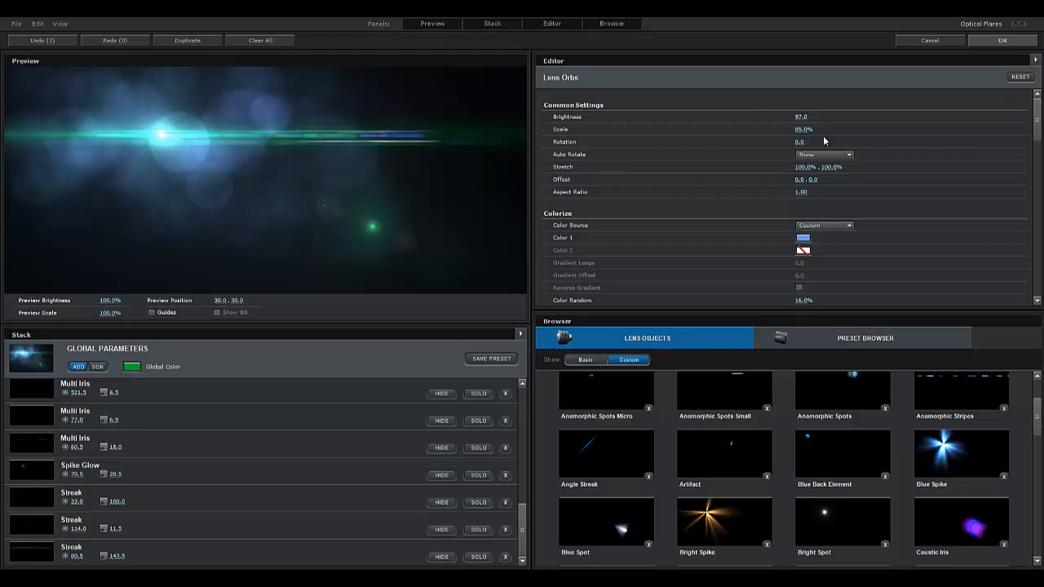
{"action": "left_click_drag", "start_coordinate": [781, 131], "coordinate": [746, 135]}
{"action": "mouse_move", "coordinate": [748, 137]}
{"action": "left_mouse_down"}
{"action": "mouse_move", "coordinate": [962, 122]}
{"action": "mouse_move", "coordinate": [729, 141]}
{"action": "mouse_move", "coordinate": [741, 138]}
{"action": "left_mouse_up"}
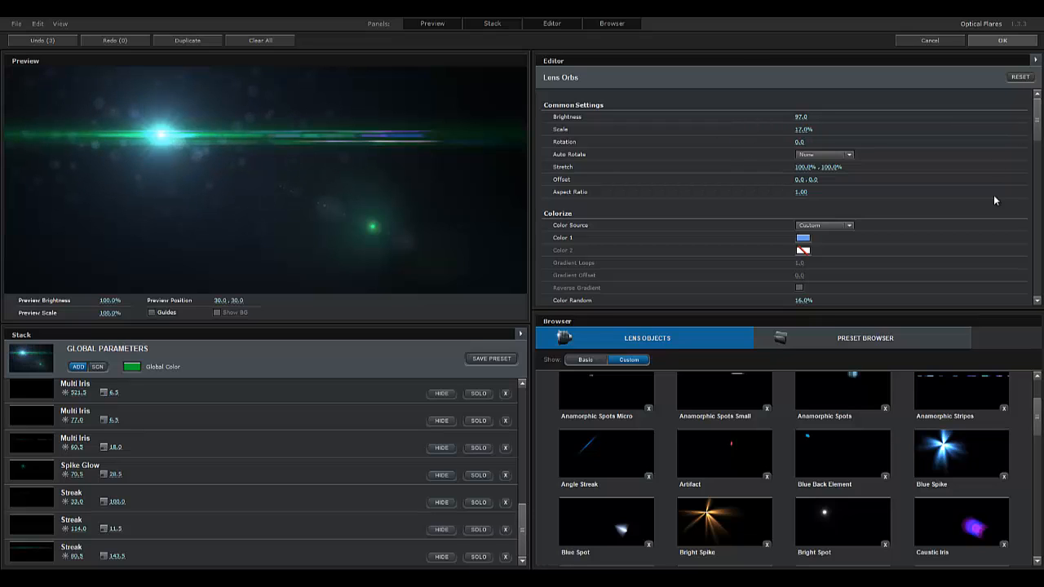
{"action": "left_click", "coordinate": [803, 238]}
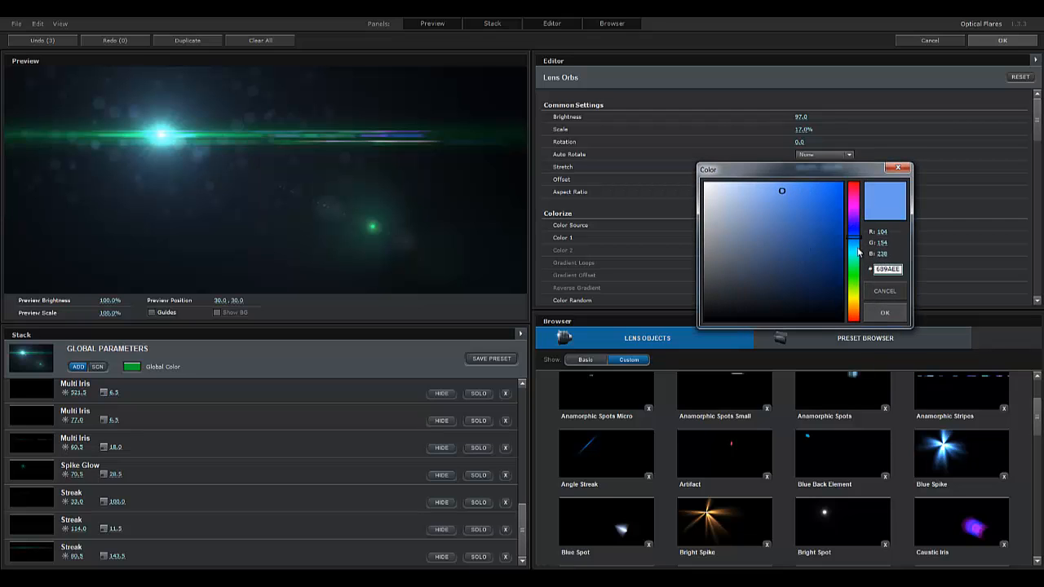
{"action": "left_click_drag", "start_coordinate": [860, 253], "coordinate": [854, 280]}
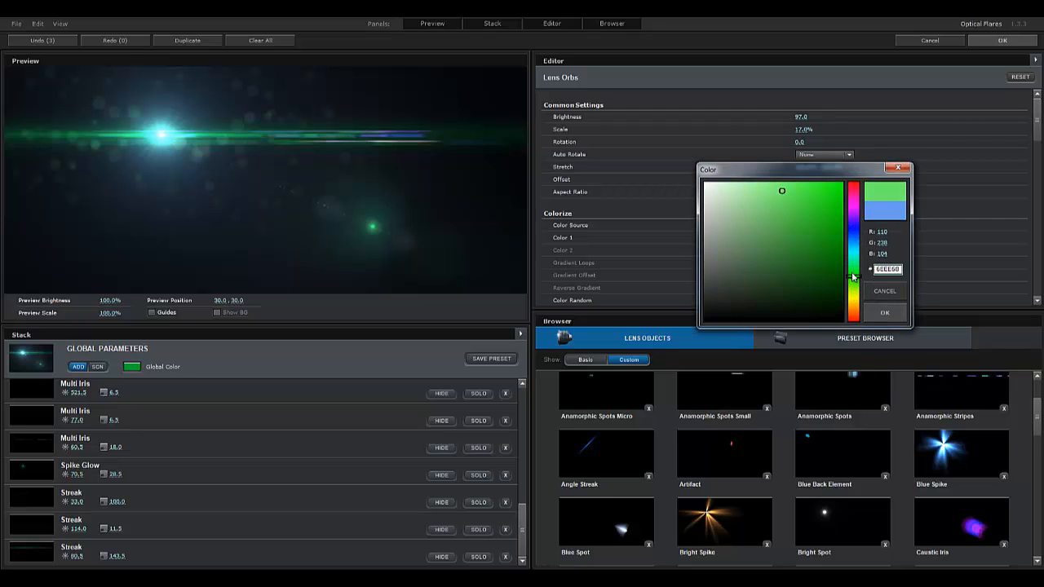
{"action": "left_click", "coordinate": [889, 288]}
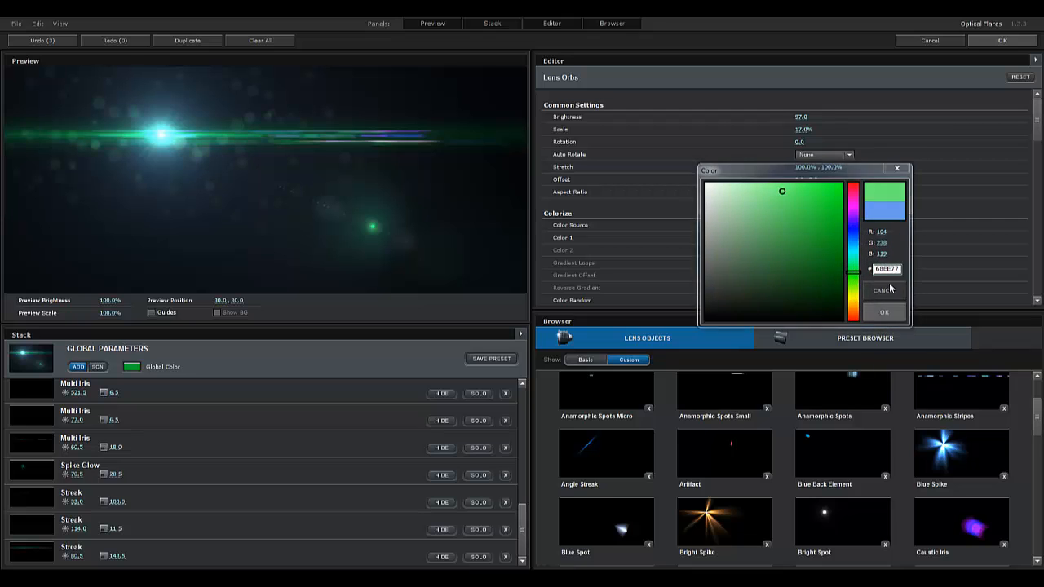
{"action": "left_click", "coordinate": [1010, 40]}
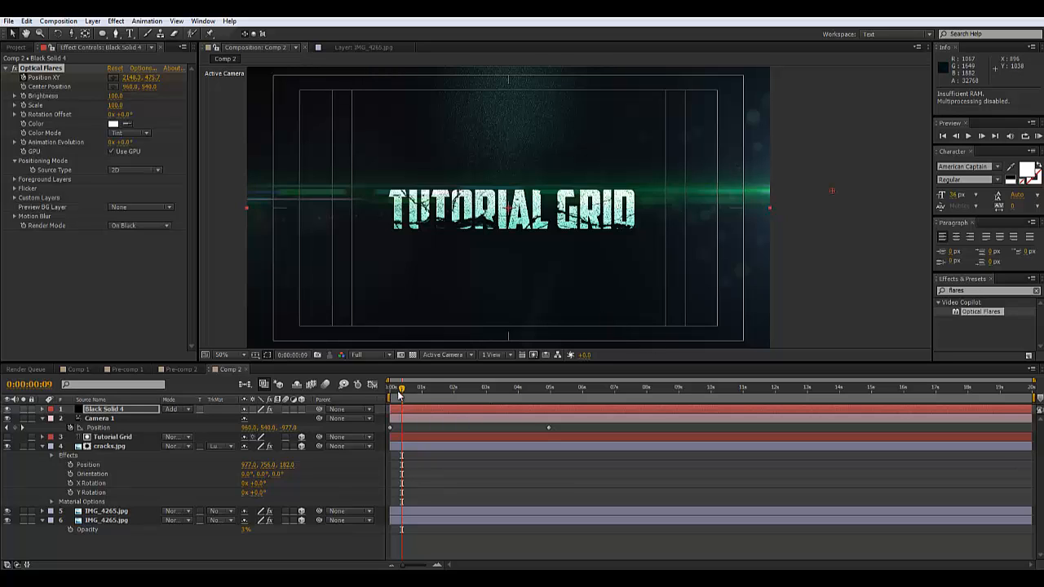
{"action": "left_click_drag", "start_coordinate": [401, 393], "coordinate": [424, 393]}
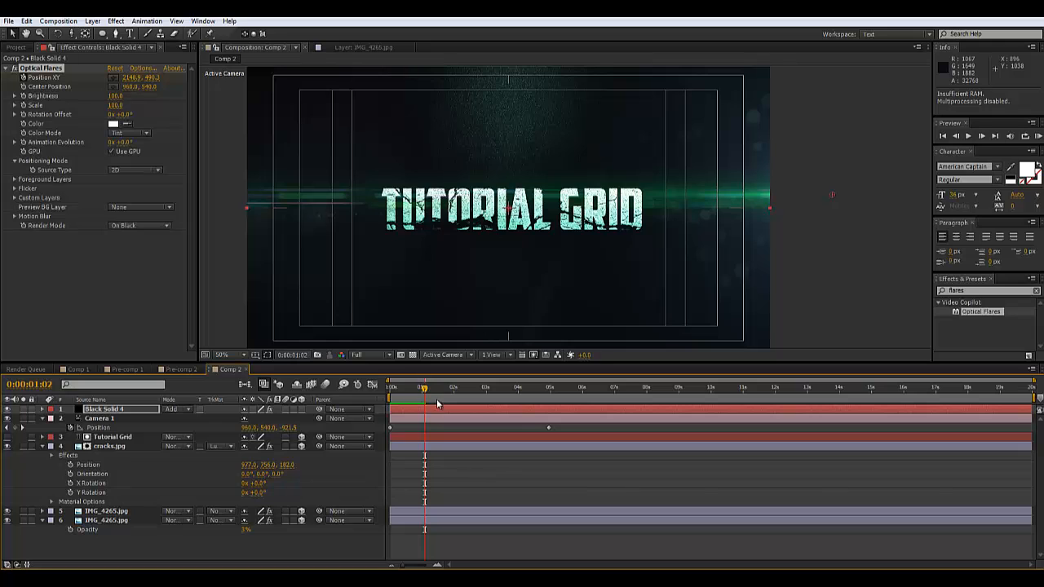
{"action": "left_click", "coordinate": [419, 392]}
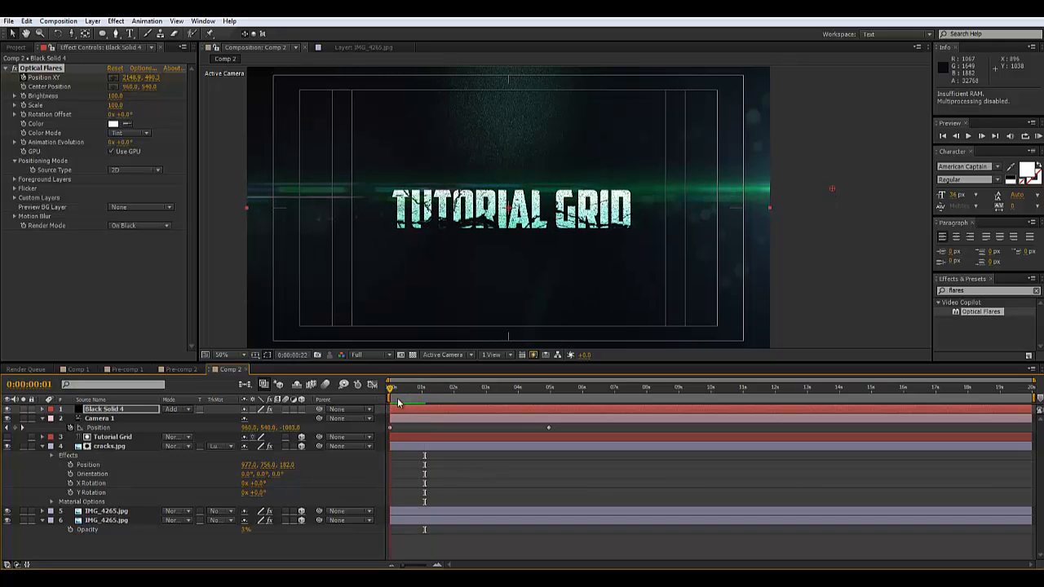
{"action": "left_click_drag", "start_coordinate": [422, 395], "coordinate": [398, 410]}
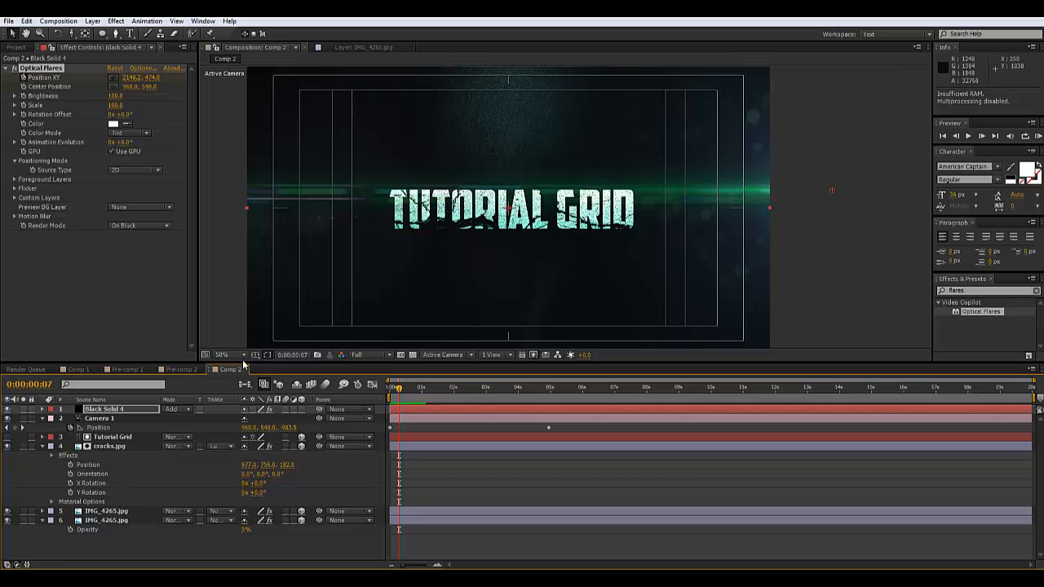
Paste the name as a small text layer above the title, then move it to the bottom of the stack
{"action": "left_click", "coordinate": [130, 35]}
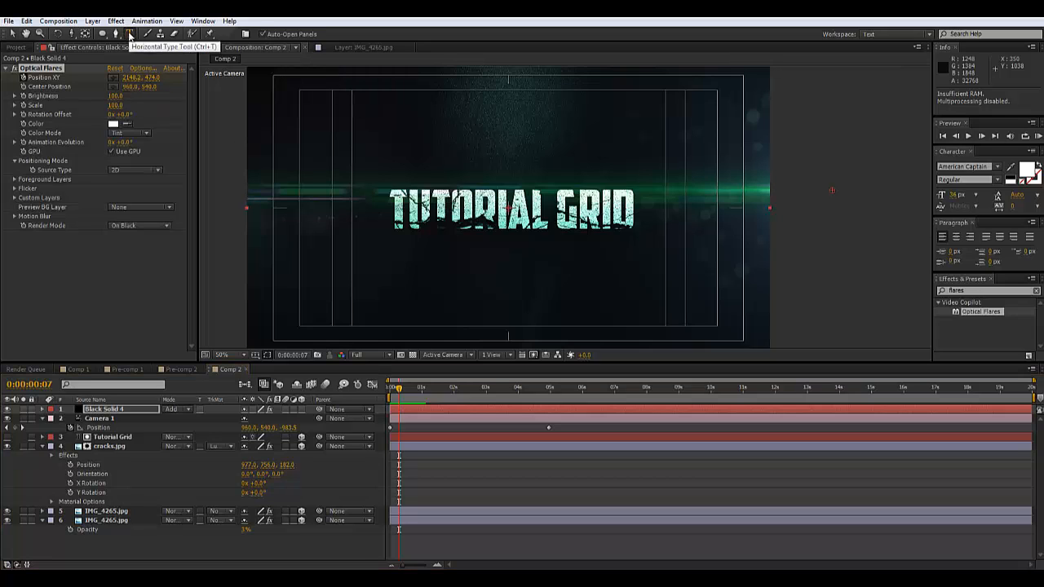
{"action": "left_click", "coordinate": [448, 153]}
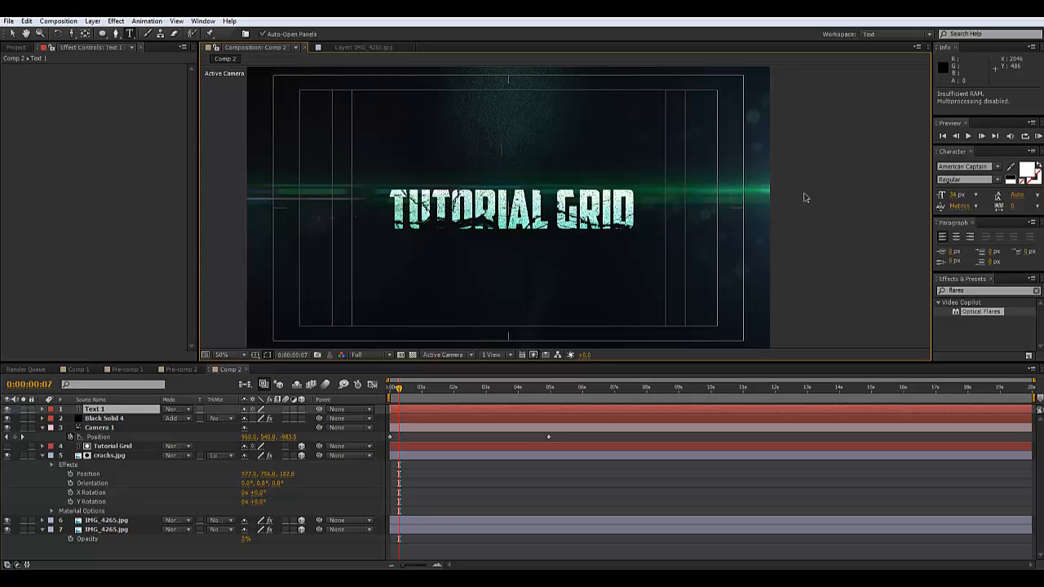
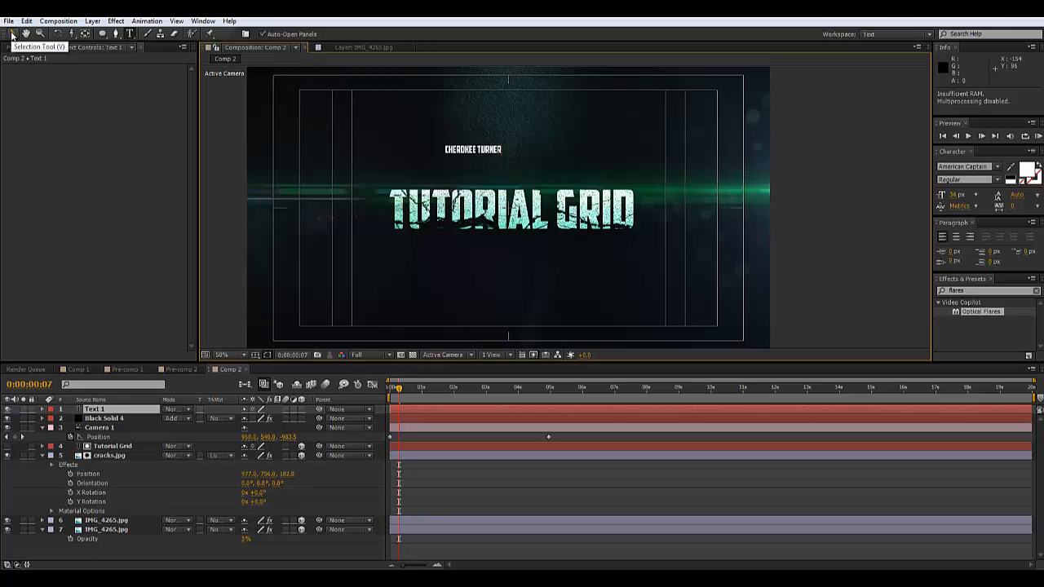
{"action": "key", "text": "v"}
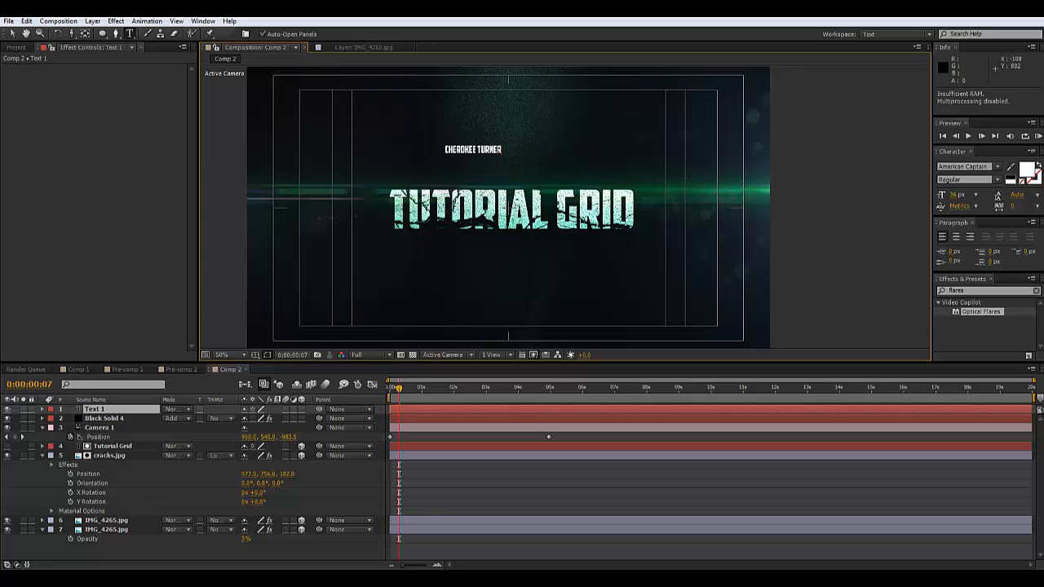
{"action": "left_click", "coordinate": [13, 34]}
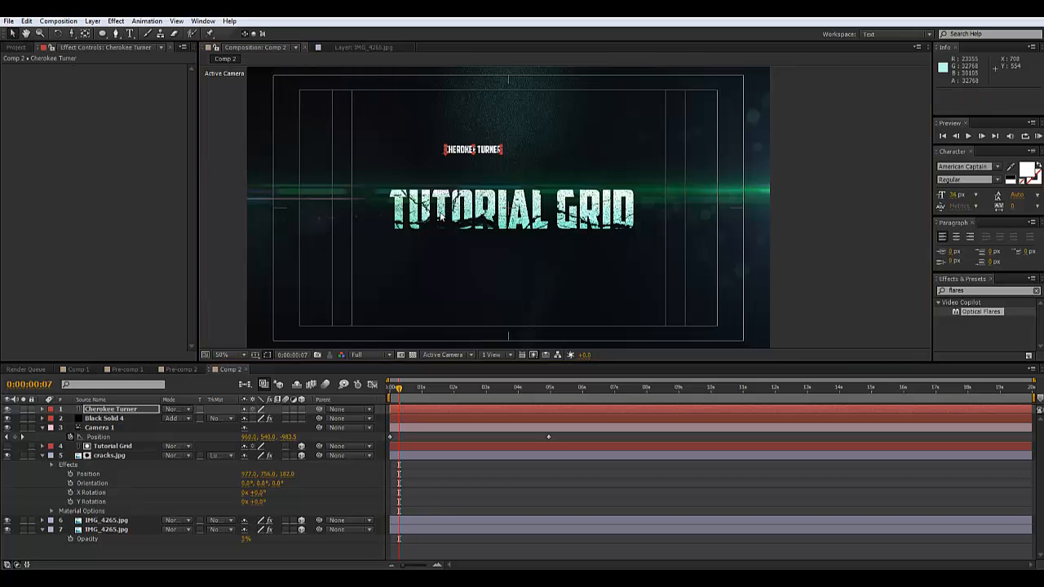
{"action": "left_click", "coordinate": [114, 411]}
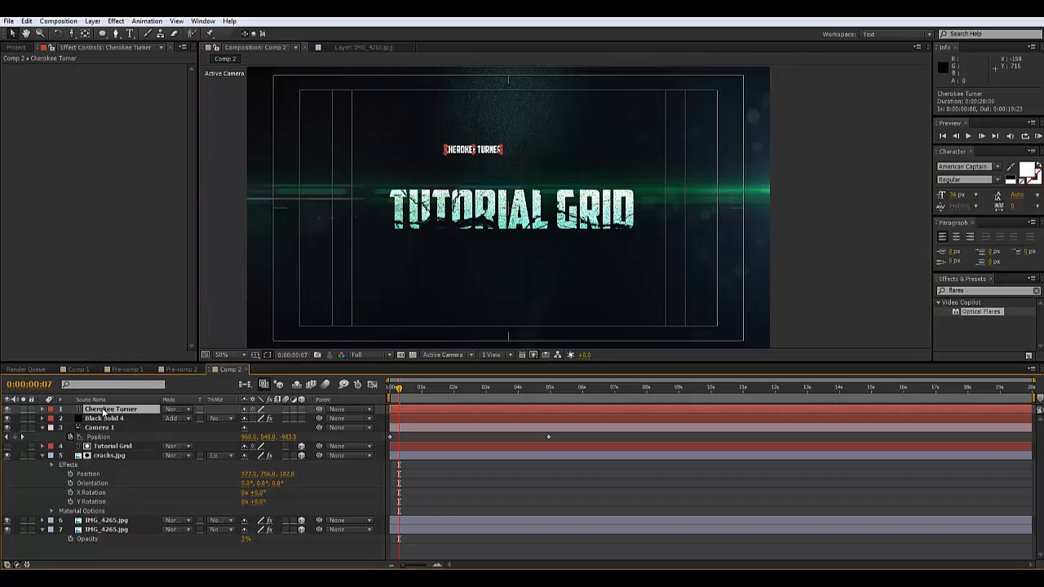
{"action": "left_click_drag", "start_coordinate": [112, 555], "coordinate": [111, 553]}
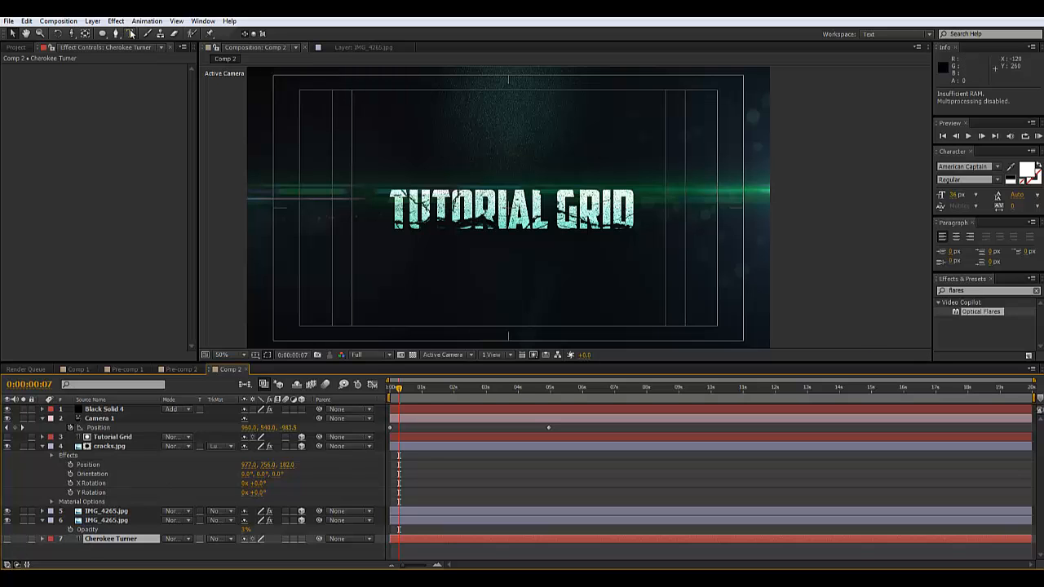
Create a new black solid and apply the Element effect to it
{"action": "left_click", "coordinate": [94, 23]}
{"action": "mouse_move", "coordinate": [129, 36]}
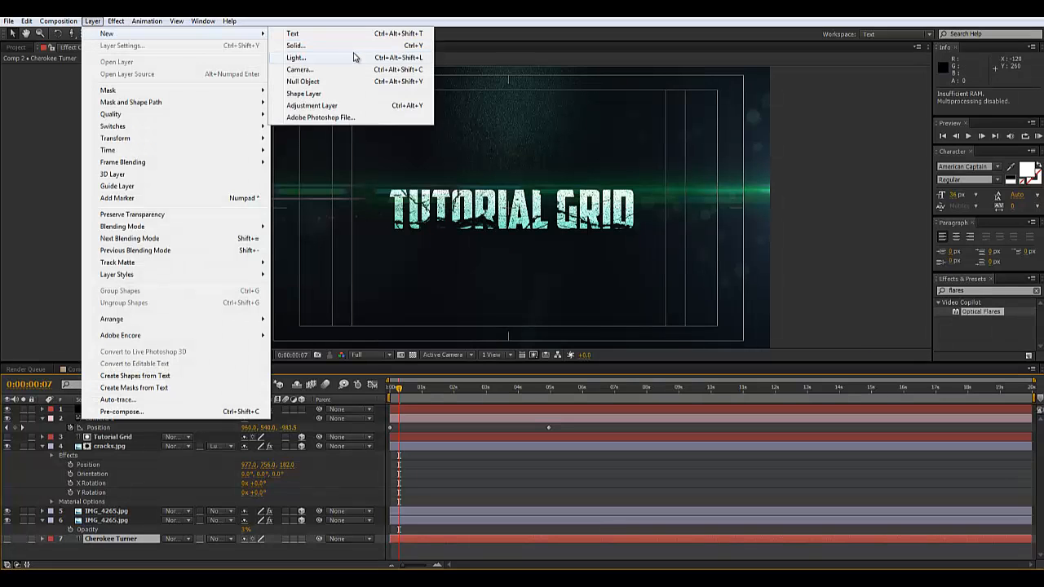
{"action": "left_click", "coordinate": [335, 51]}
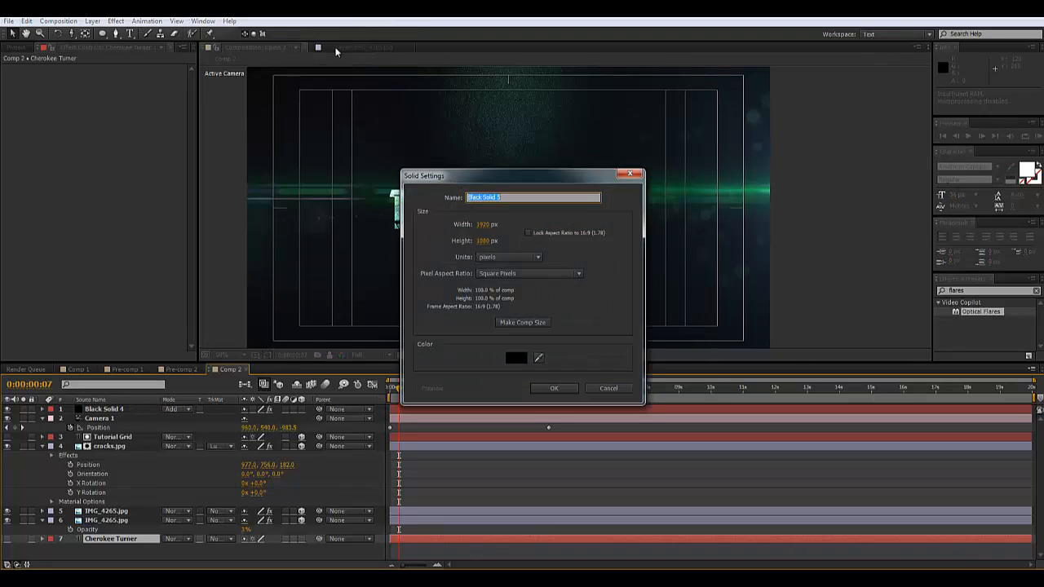
{"action": "left_click", "coordinate": [558, 389]}
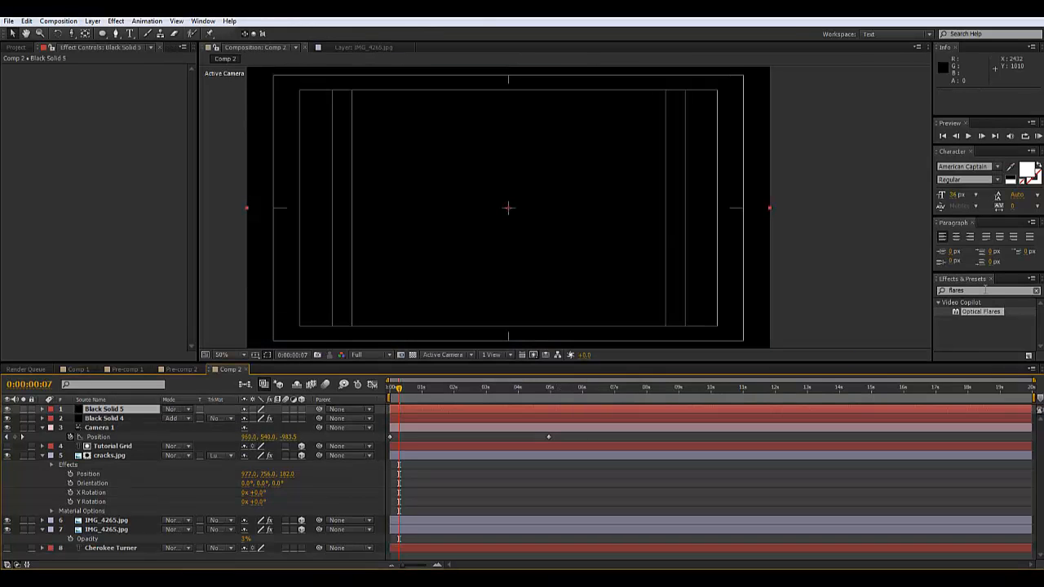
{"action": "left_click", "coordinate": [987, 290]}
{"action": "type", "text": "element"}
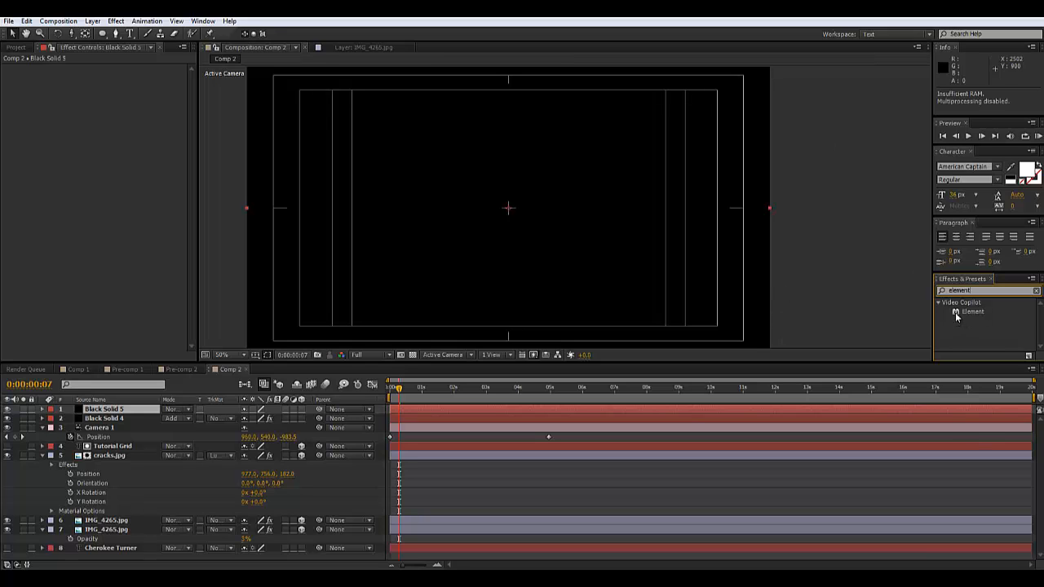
{"action": "left_click_drag", "start_coordinate": [956, 316], "coordinate": [506, 410]}
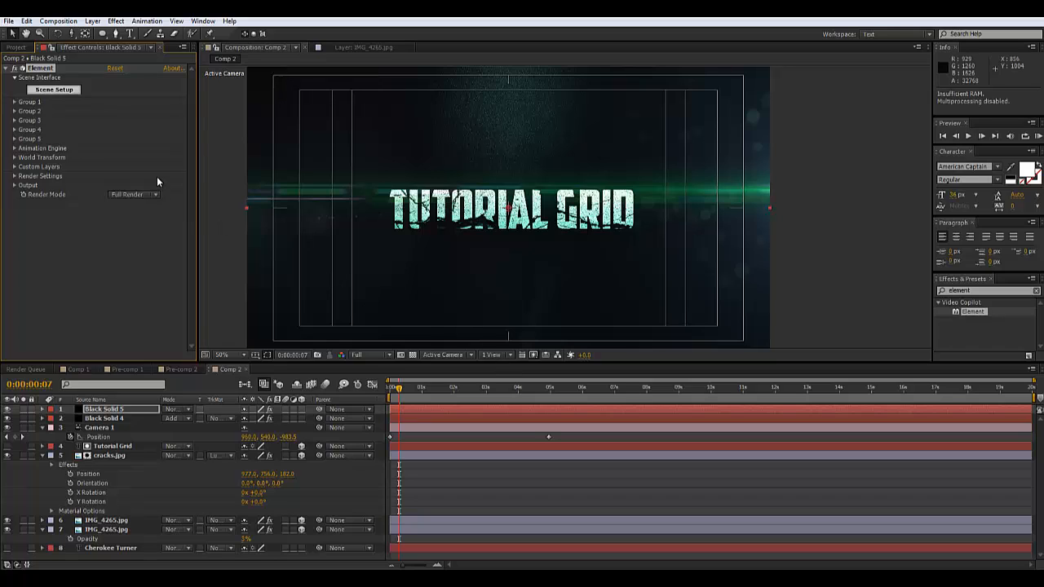
Set Custom Text and Masks Path Layer 1 to the name text layer
{"action": "left_click", "coordinate": [14, 168]}
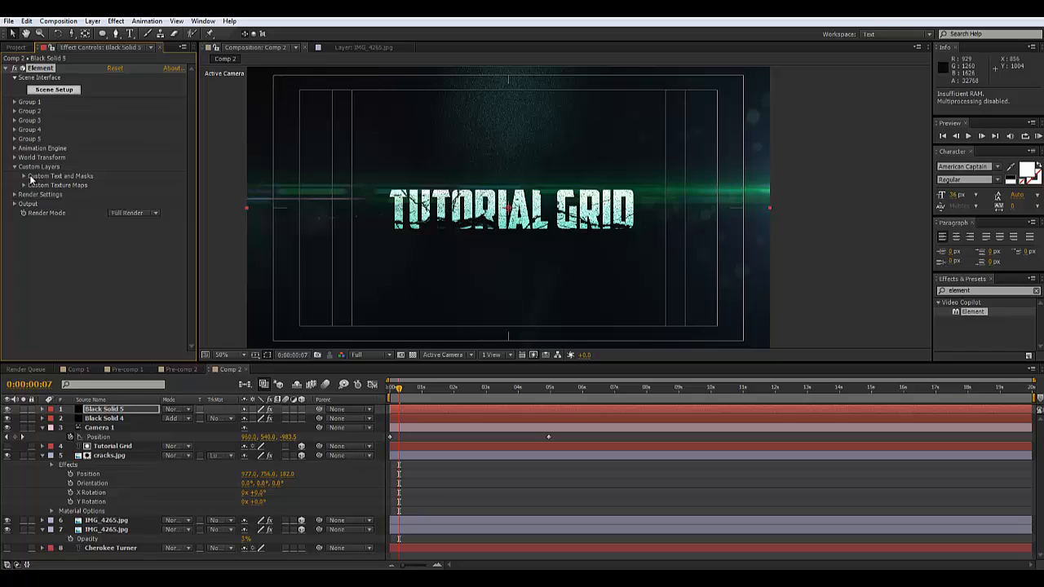
{"action": "left_click", "coordinate": [23, 176]}
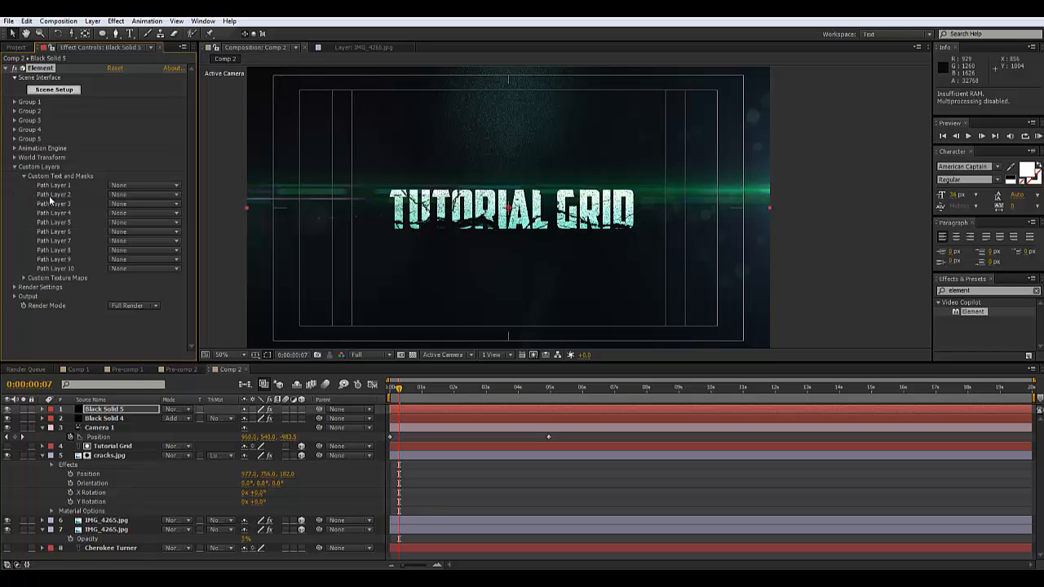
{"action": "left_click", "coordinate": [117, 188]}
{"action": "left_click", "coordinate": [148, 285]}
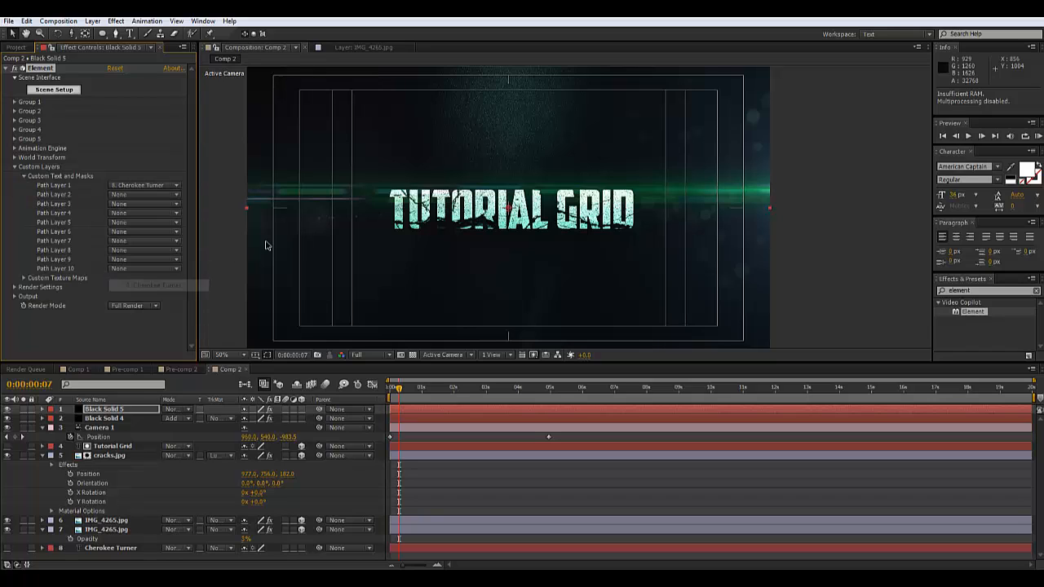
Extrude the name text in Scene Setup and set the bevel's Bevel Curve to 0.00
{"action": "left_click", "coordinate": [58, 91]}
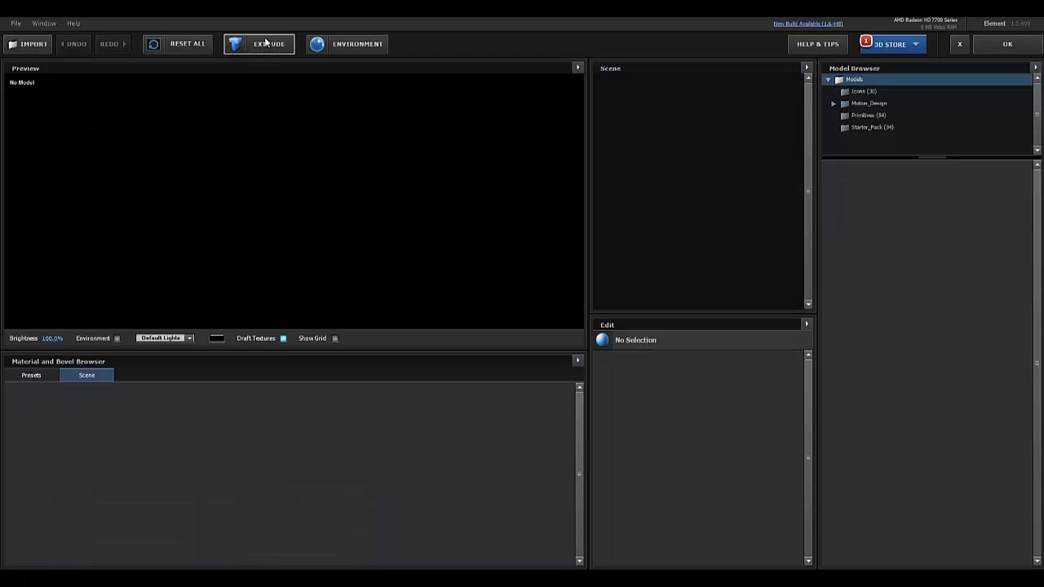
{"action": "left_click", "coordinate": [265, 44]}
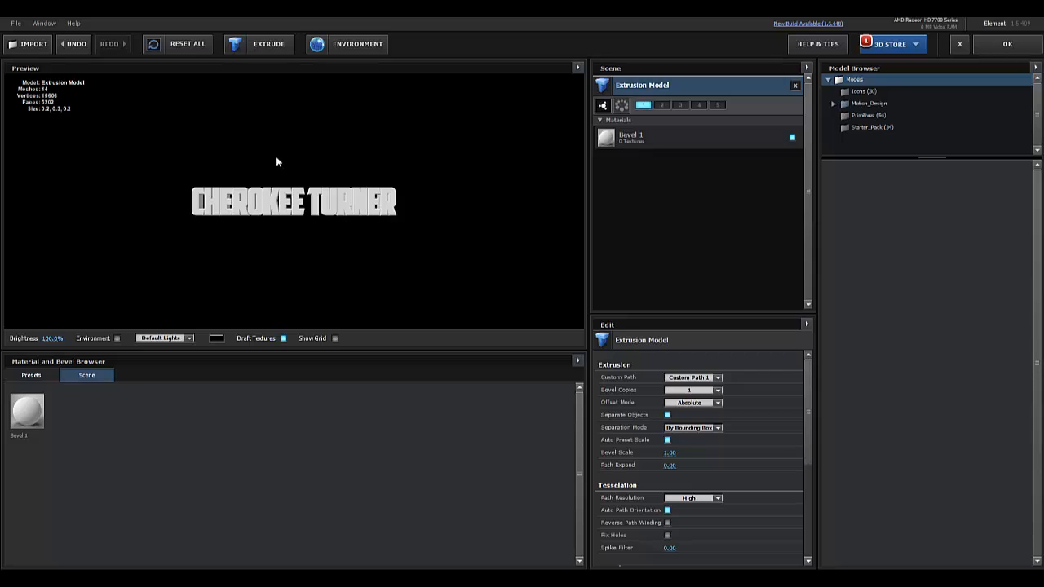
{"action": "scroll", "coordinate": [275, 208], "scroll_direction": "up", "scroll_amount": 5}
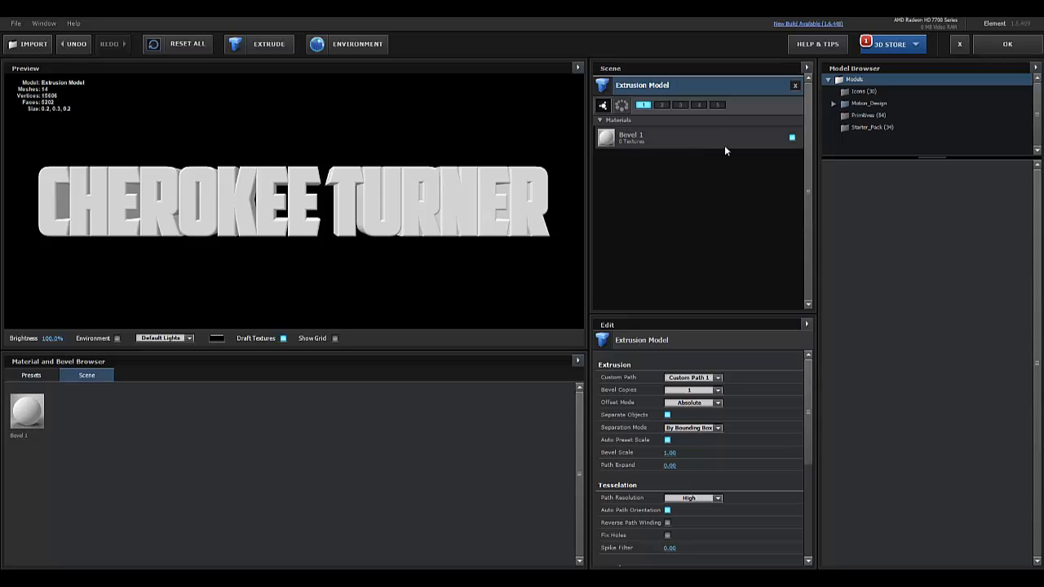
{"action": "left_click", "coordinate": [680, 141]}
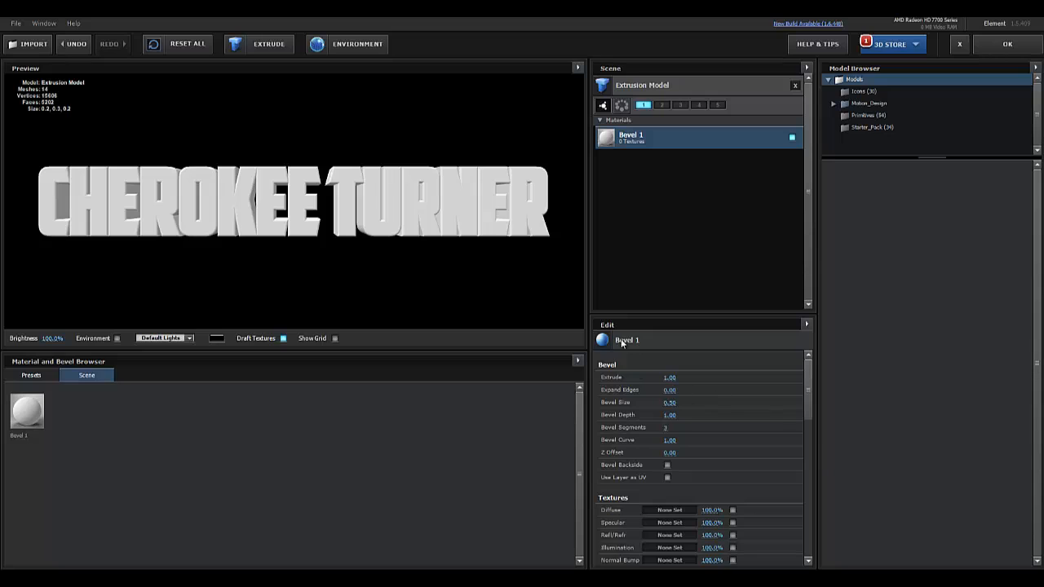
{"action": "left_click", "coordinate": [670, 441]}
{"action": "type", "text": "0"}
{"action": "key", "text": "Return"}
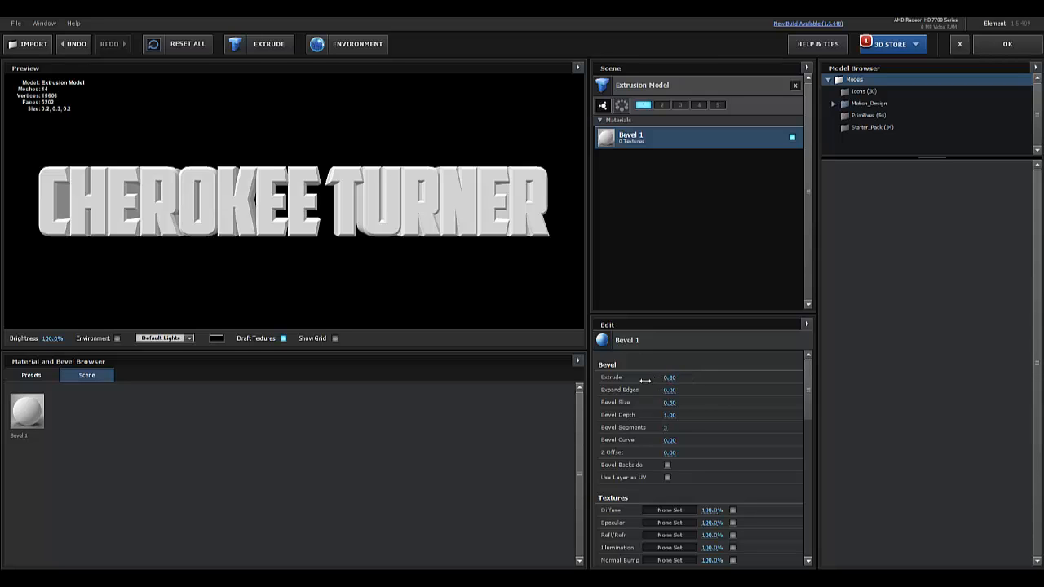
Set Extrude to 0.00 and Expand Edges to -0.70, and turn on Bevel Backside
{"action": "left_click_drag", "start_coordinate": [644, 380], "coordinate": [598, 391]}
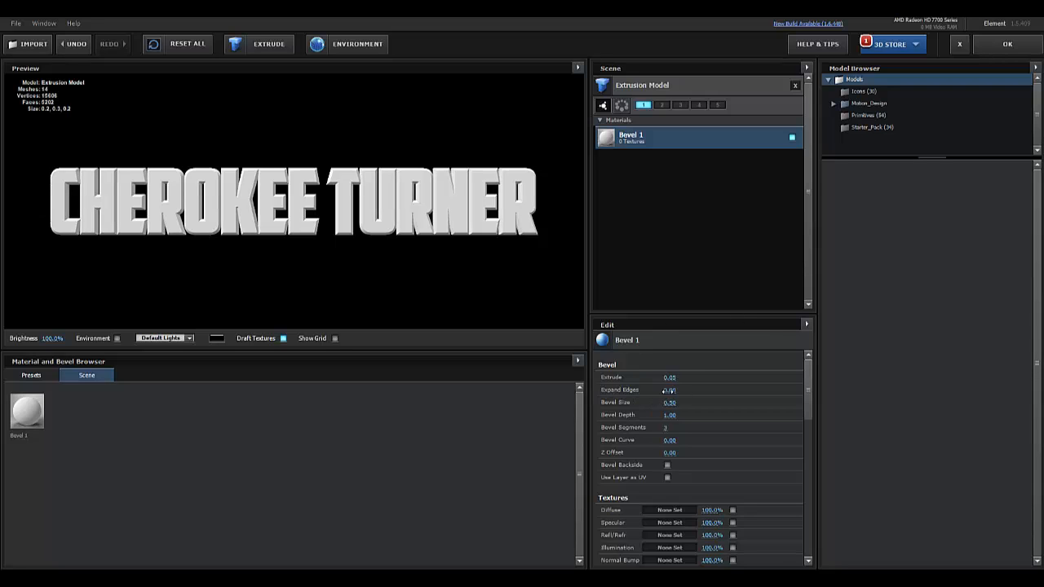
{"action": "left_click_drag", "start_coordinate": [663, 388], "coordinate": [636, 399]}
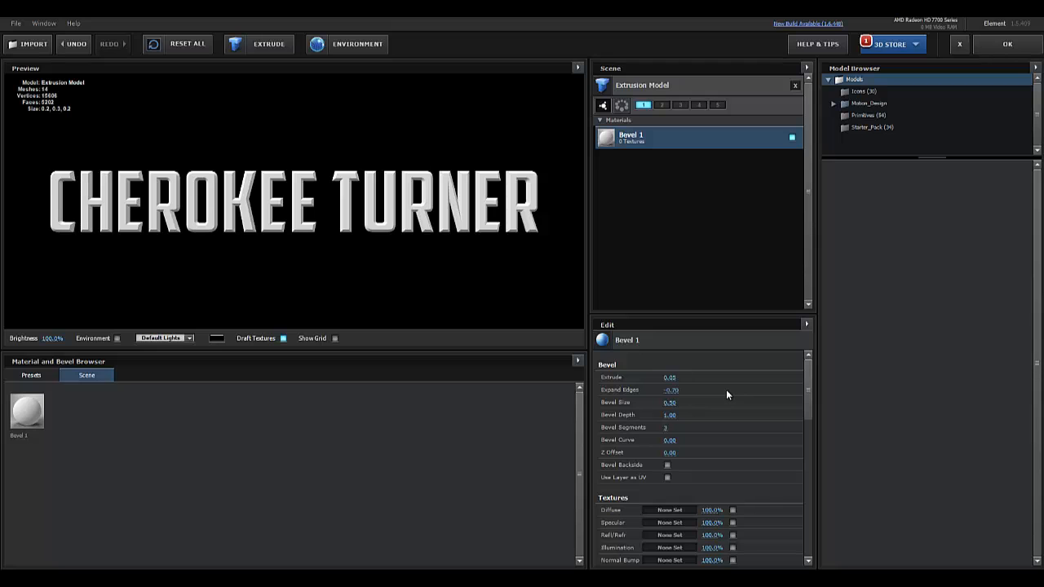
{"action": "left_click_drag", "start_coordinate": [214, 187], "coordinate": [640, 241]}
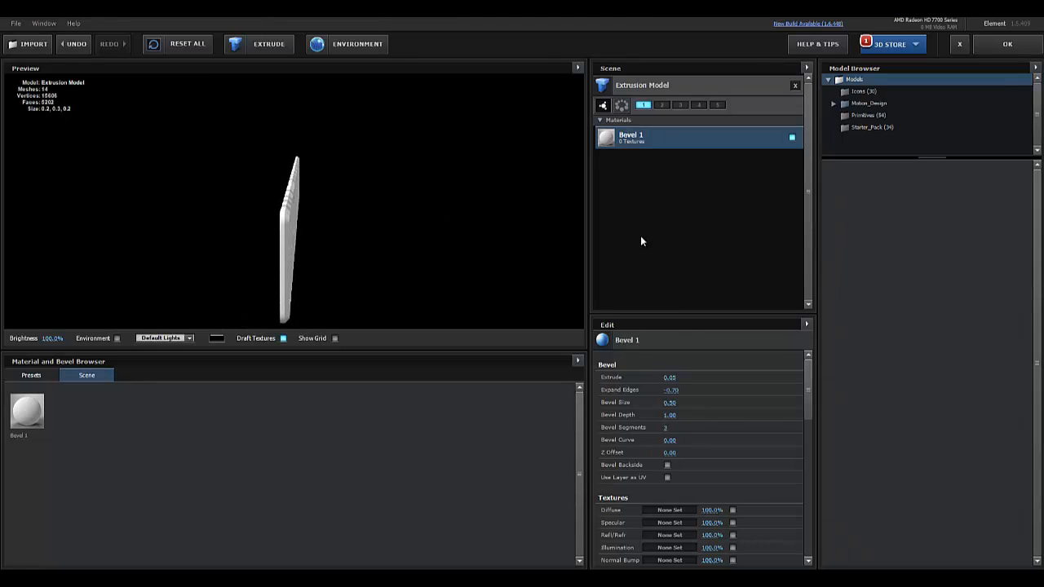
{"action": "left_click", "coordinate": [668, 465]}
{"action": "left_click_drag", "start_coordinate": [315, 268], "coordinate": [127, 271]}
{"action": "left_click_drag", "start_coordinate": [187, 238], "coordinate": [223, 270]}
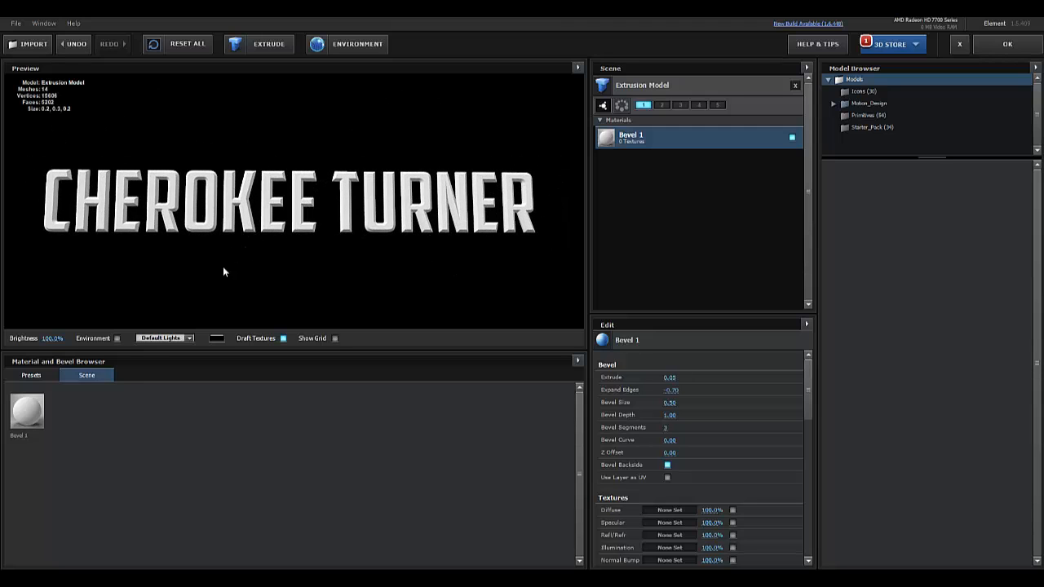
Try the brushed_metal_dirty and brushed_metal presets from Pro_Shaders > Metal on the text
{"action": "left_click", "coordinate": [31, 375]}
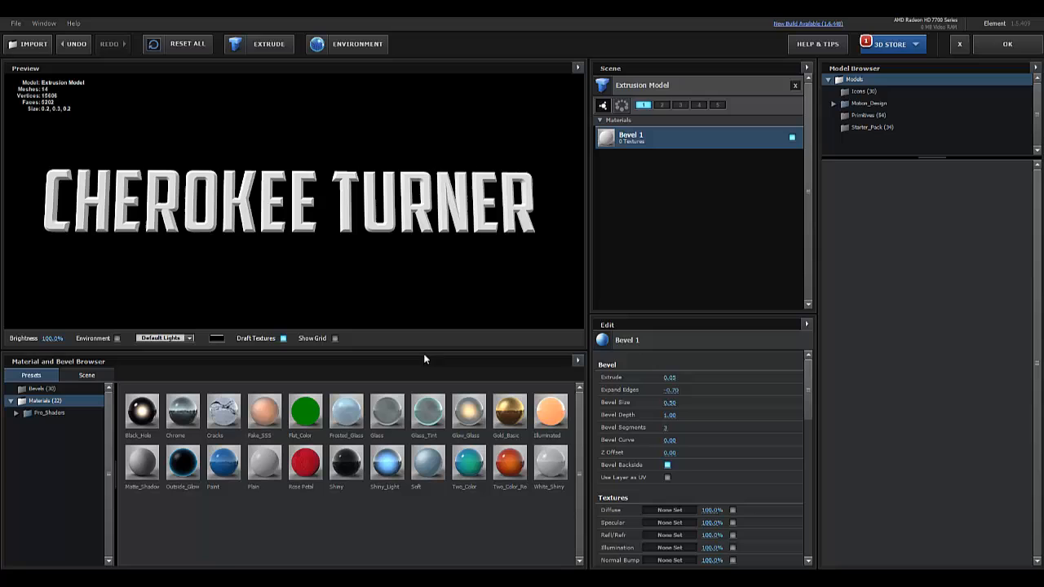
{"action": "double_click", "coordinate": [35, 413]}
{"action": "left_click", "coordinate": [47, 460]}
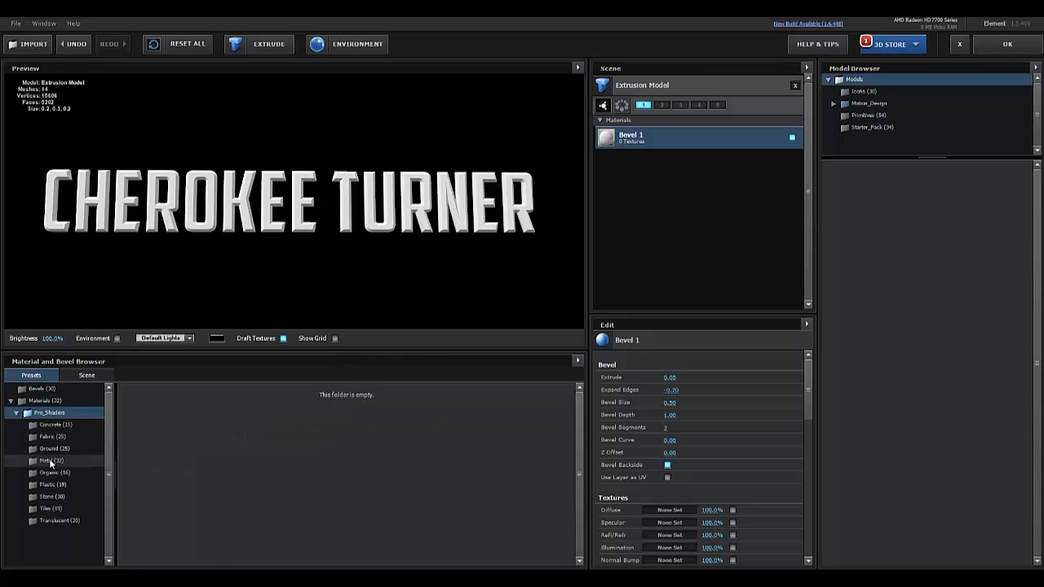
{"action": "mouse_move", "coordinate": [305, 410]}
{"action": "left_mouse_down"}
{"action": "mouse_move", "coordinate": [278, 176]}
{"action": "mouse_move", "coordinate": [286, 219]}
{"action": "mouse_move", "coordinate": [268, 239]}
{"action": "mouse_move", "coordinate": [279, 212]}
{"action": "mouse_move", "coordinate": [292, 234]}
{"action": "mouse_move", "coordinate": [270, 219]}
{"action": "left_mouse_up"}
{"action": "scroll", "coordinate": [281, 204], "scroll_direction": "up", "scroll_amount": 5}
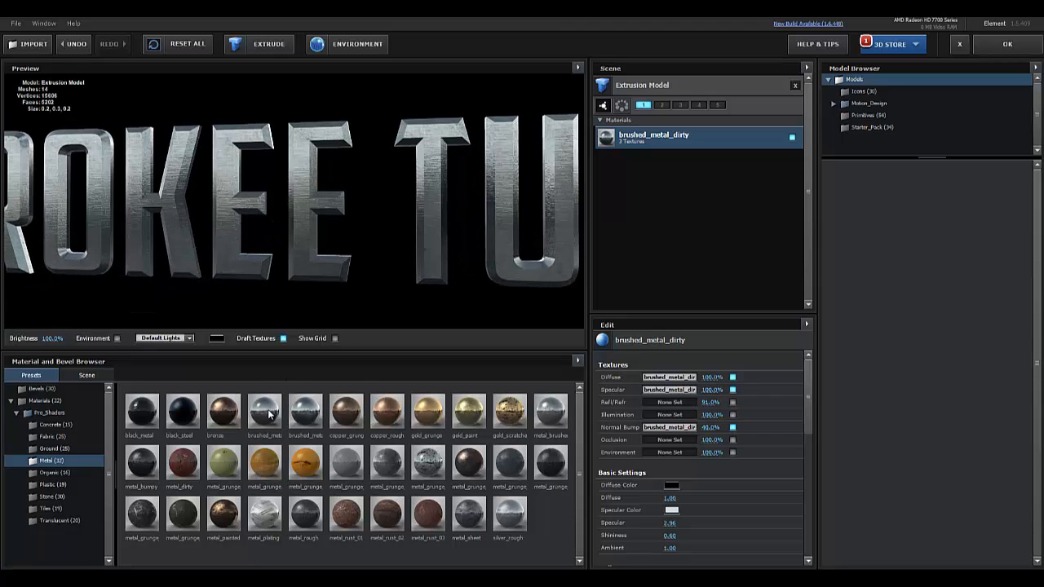
{"action": "mouse_move", "coordinate": [269, 414]}
{"action": "left_mouse_down"}
{"action": "mouse_move", "coordinate": [279, 232]}
{"action": "mouse_move", "coordinate": [277, 251]}
{"action": "mouse_move", "coordinate": [322, 274]}
{"action": "left_mouse_up"}
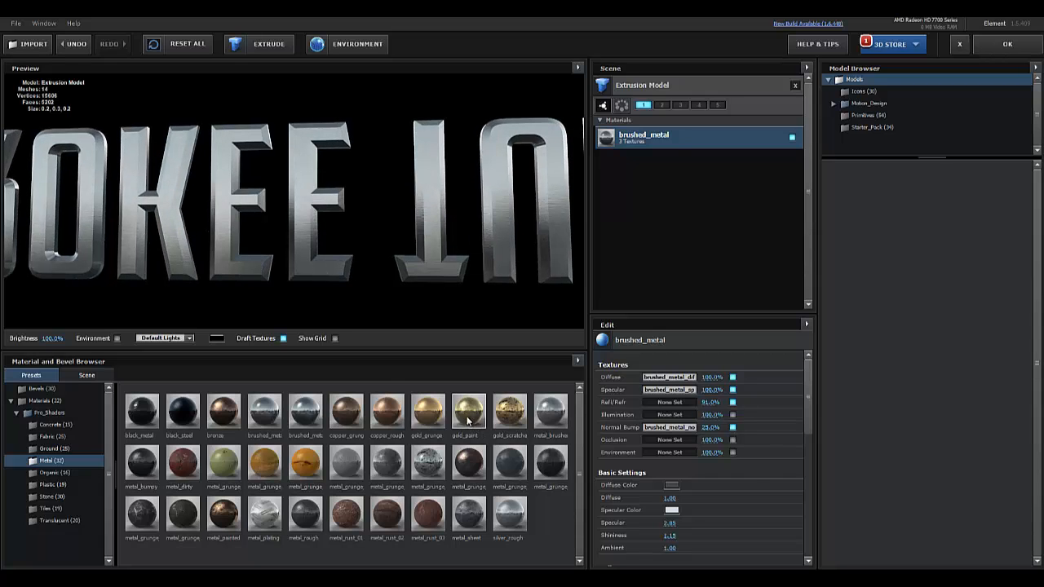
Apply metal_grunge_painted_06 to the text and turn the preview to face front
{"action": "mouse_move", "coordinate": [428, 462]}
{"action": "left_mouse_down"}
{"action": "mouse_move", "coordinate": [254, 163]}
{"action": "mouse_move", "coordinate": [251, 174]}
{"action": "left_mouse_up"}
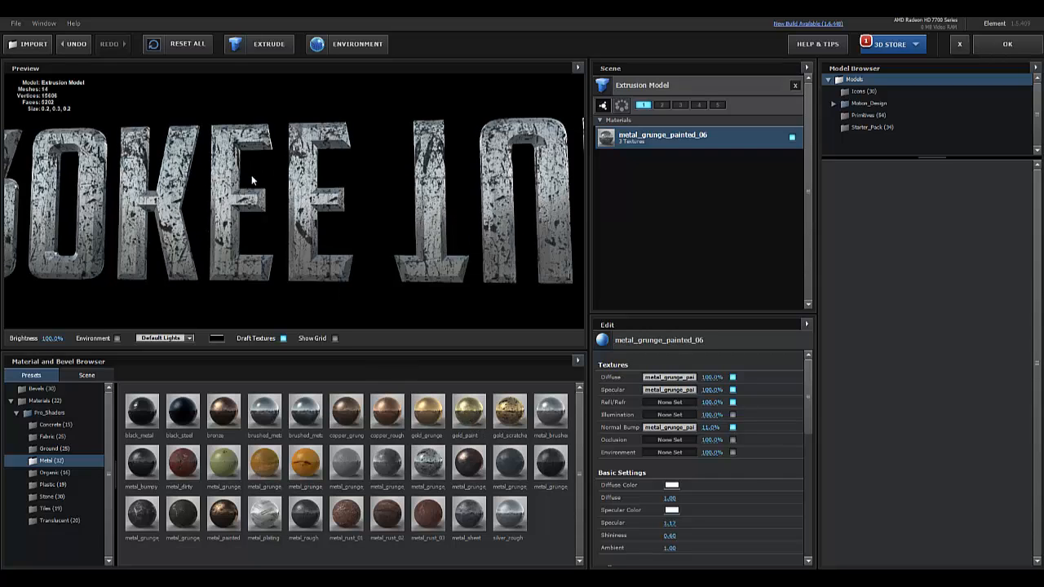
{"action": "left_click_drag", "start_coordinate": [257, 223], "coordinate": [247, 225]}
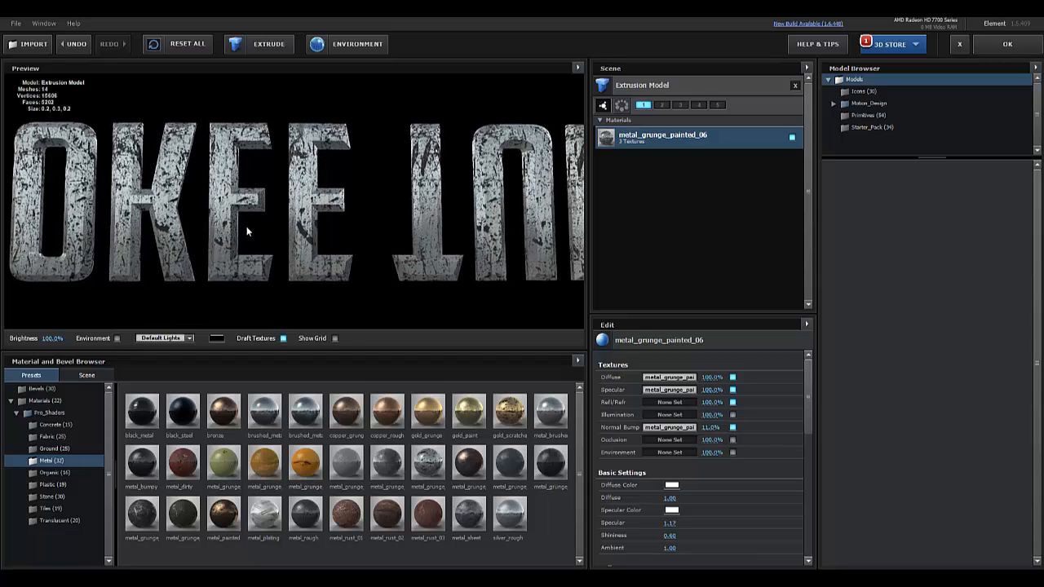
{"action": "scroll", "coordinate": [246, 226], "scroll_direction": "down", "scroll_amount": 5}
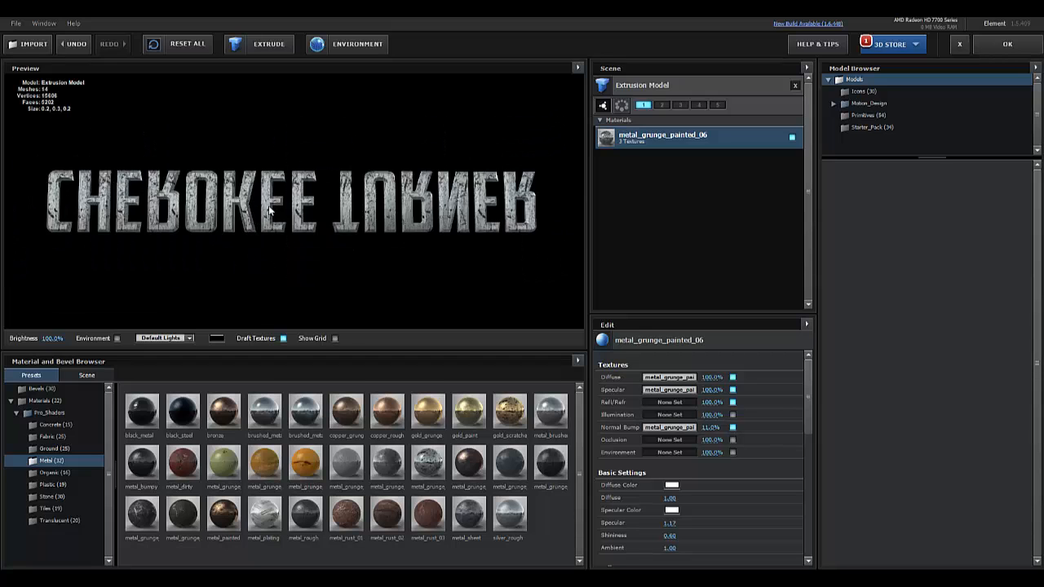
{"action": "left_click_drag", "start_coordinate": [271, 212], "coordinate": [225, 207]}
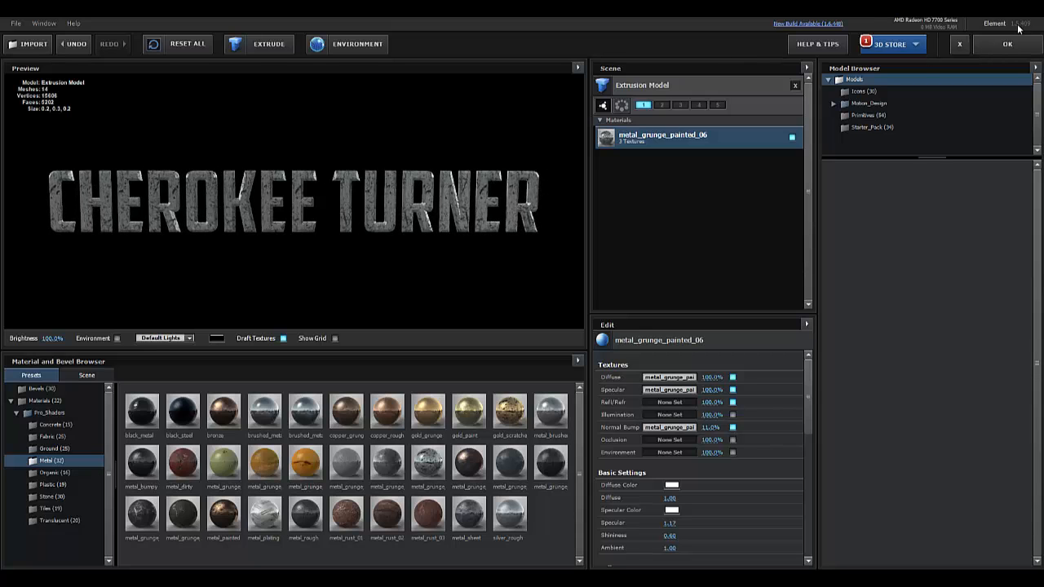
Accept Scene Setup and raise the name text to Position XY 960, 414, above the title
{"action": "left_click", "coordinate": [991, 44]}
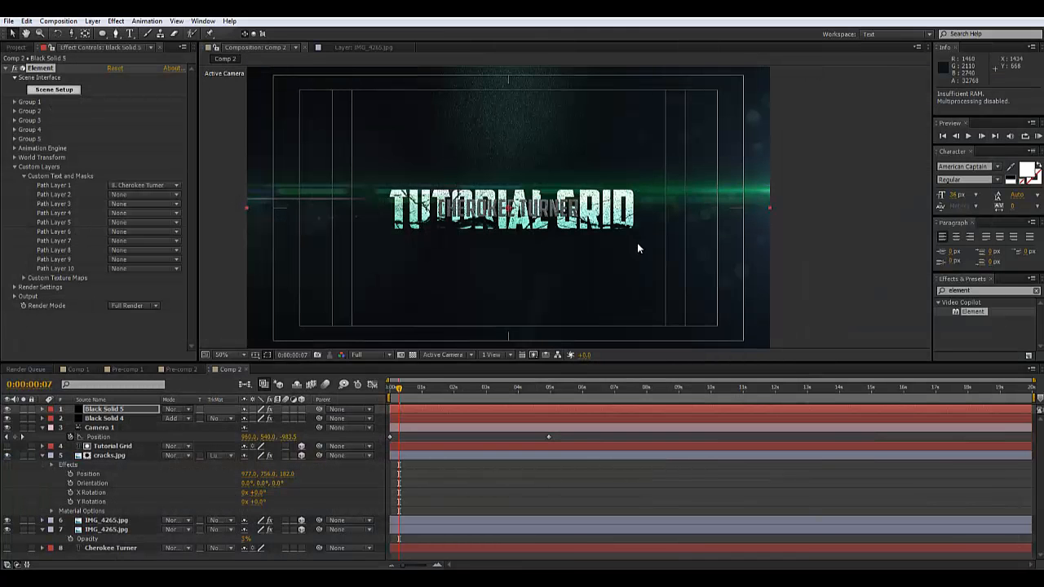
{"action": "left_click", "coordinate": [14, 167]}
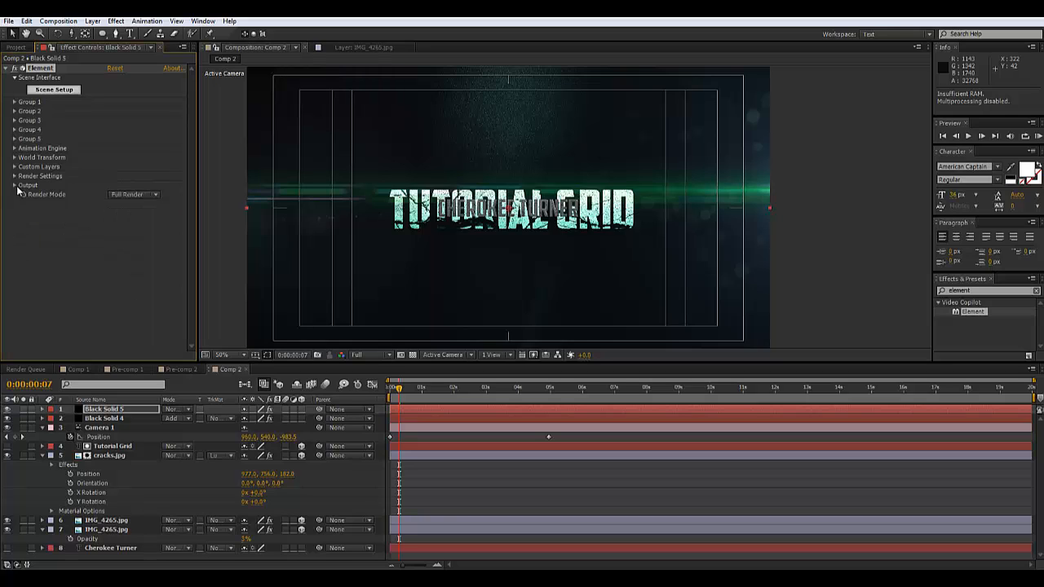
{"action": "left_click", "coordinate": [14, 101]}
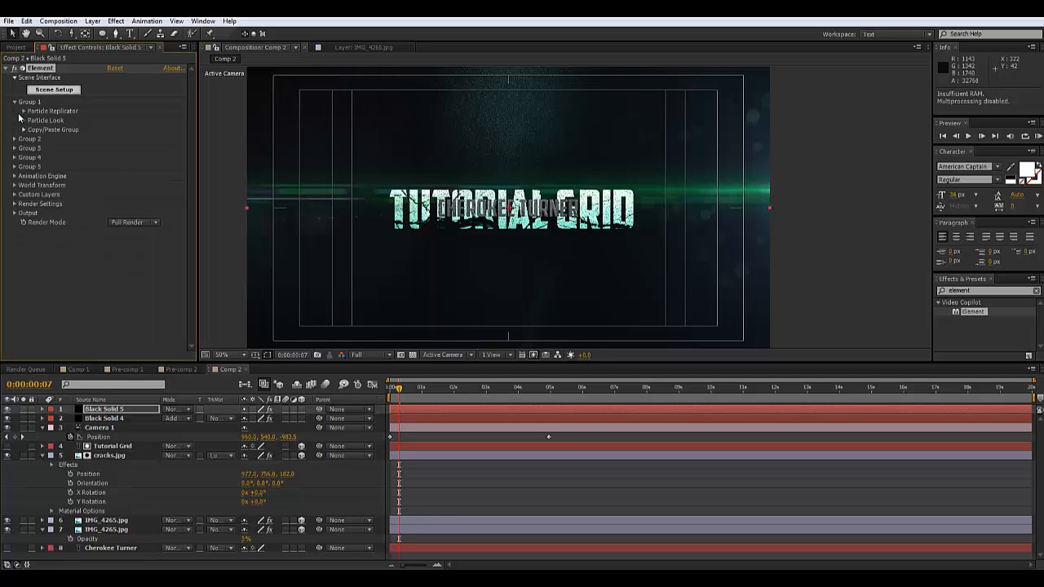
{"action": "left_click", "coordinate": [24, 111]}
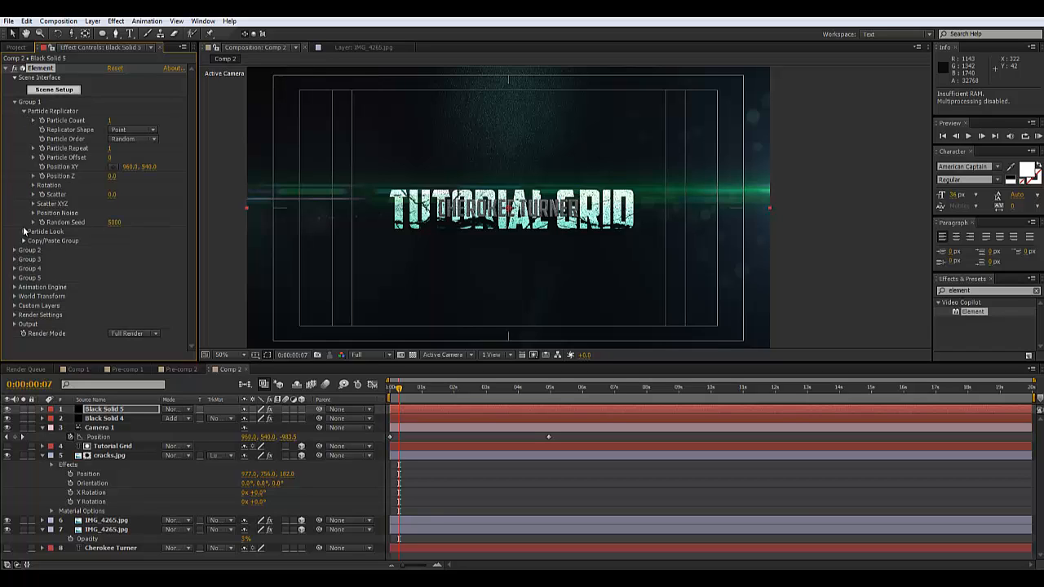
{"action": "left_click", "coordinate": [24, 232]}
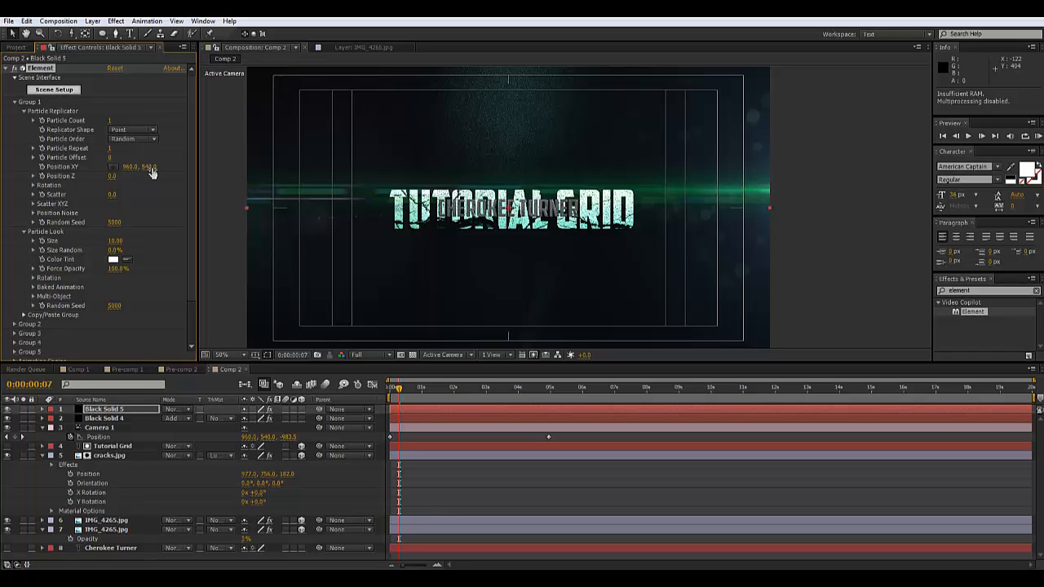
{"action": "left_click_drag", "start_coordinate": [151, 167], "coordinate": [51, 210]}
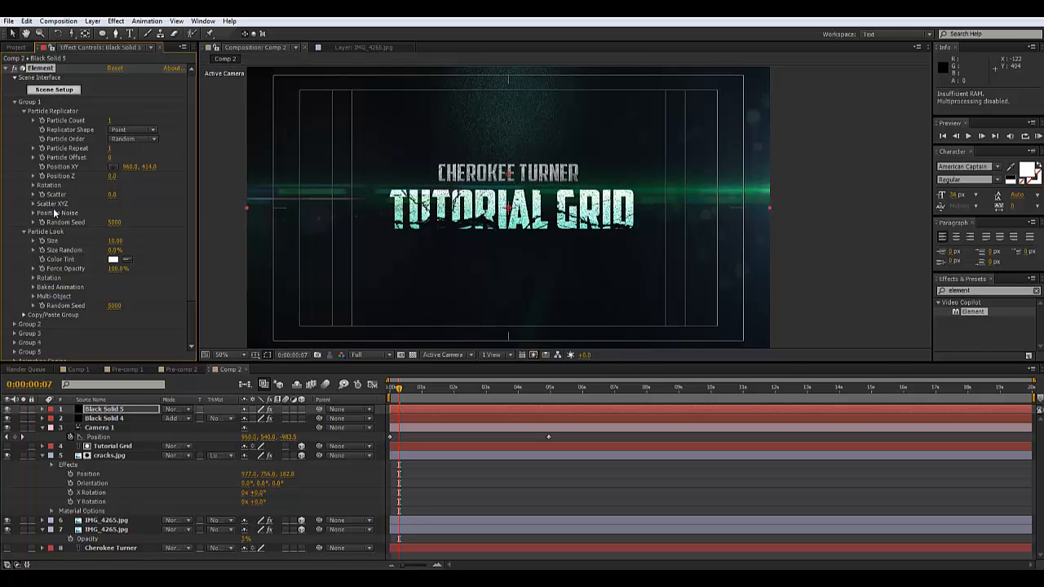
View the comp at 100% and move the time indicator to 0:00:02:00
{"action": "key", "text": "period"}
{"action": "scroll", "coordinate": [510, 208], "scroll_direction": "down", "scroll_amount": 2}
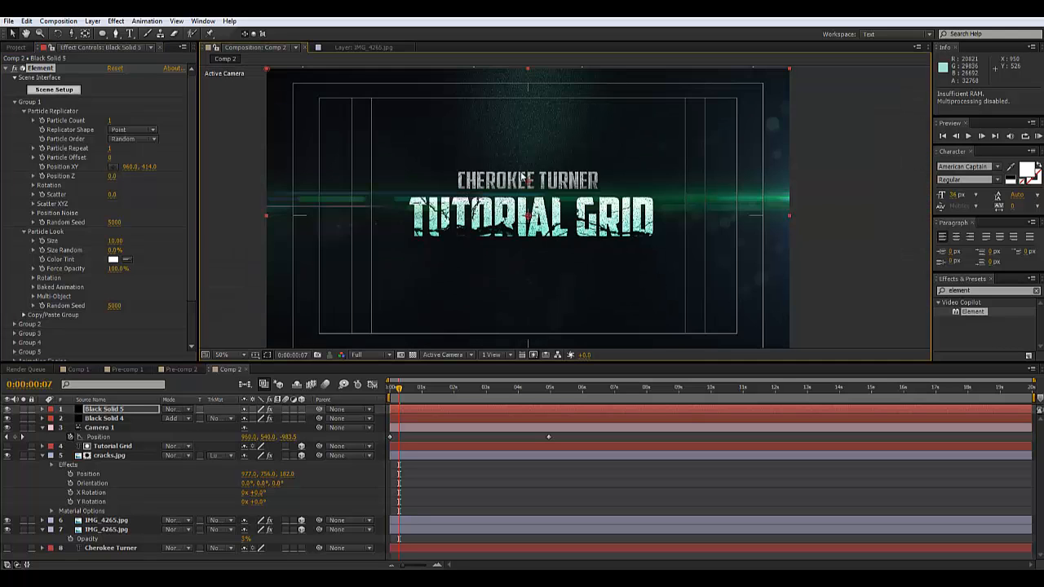
{"action": "scroll", "coordinate": [502, 213], "scroll_direction": "up", "scroll_amount": 2}
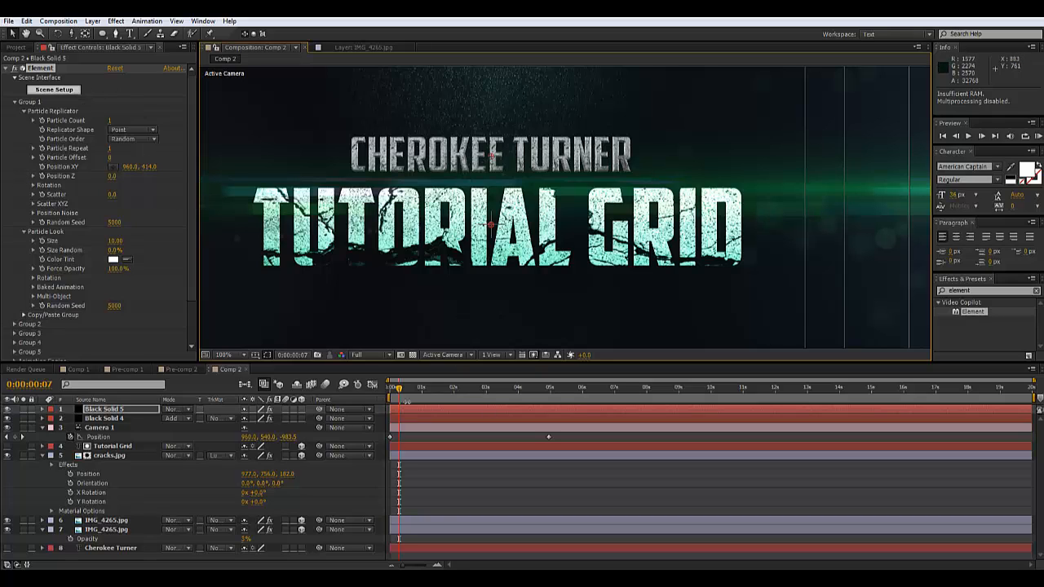
{"action": "left_click_drag", "start_coordinate": [398, 390], "coordinate": [454, 402]}
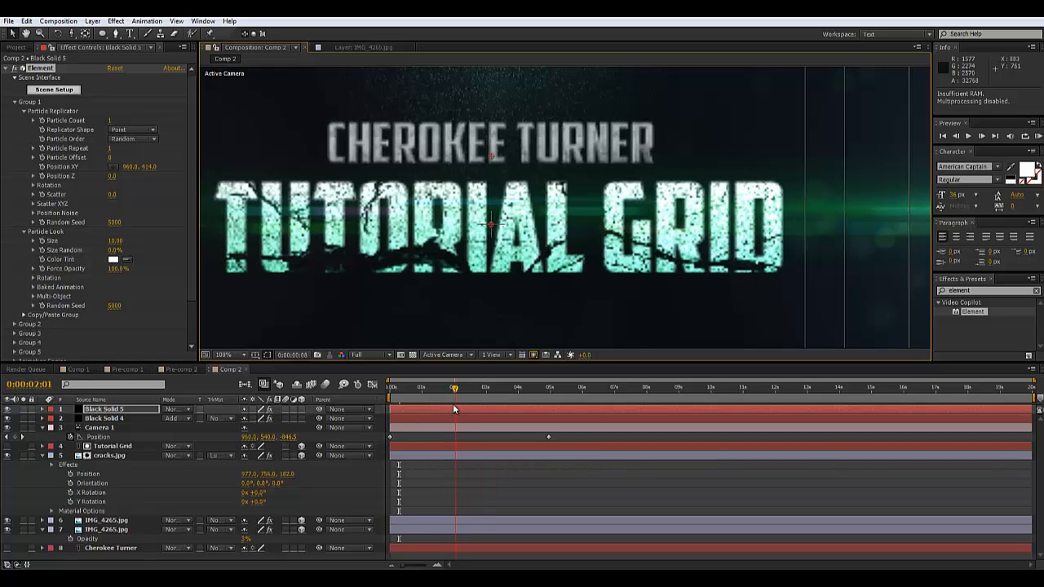
{"action": "left_click_drag", "start_coordinate": [453, 406], "coordinate": [453, 406]}
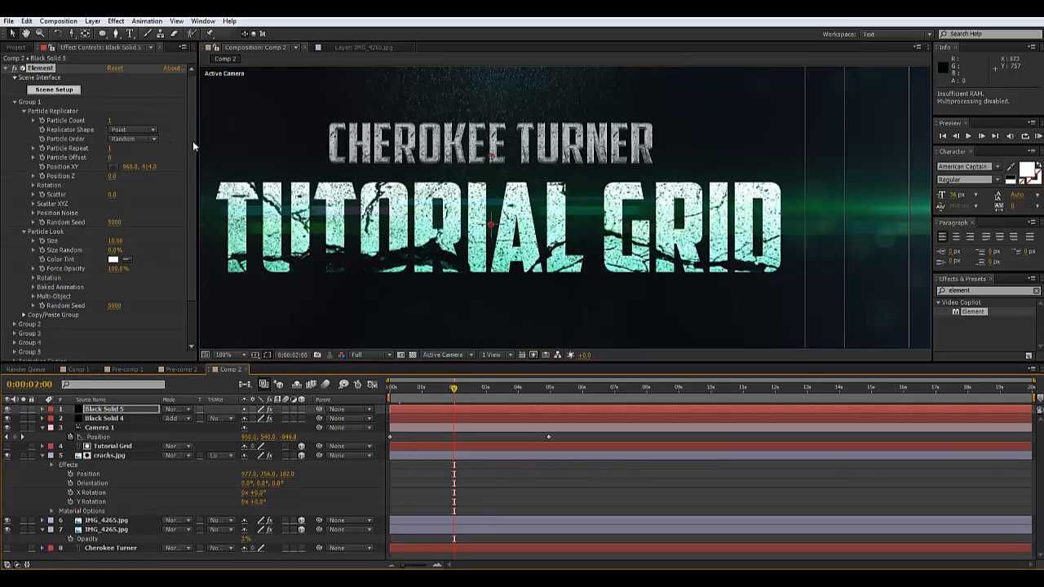
{"action": "left_click_drag", "start_coordinate": [193, 136], "coordinate": [193, 146]}
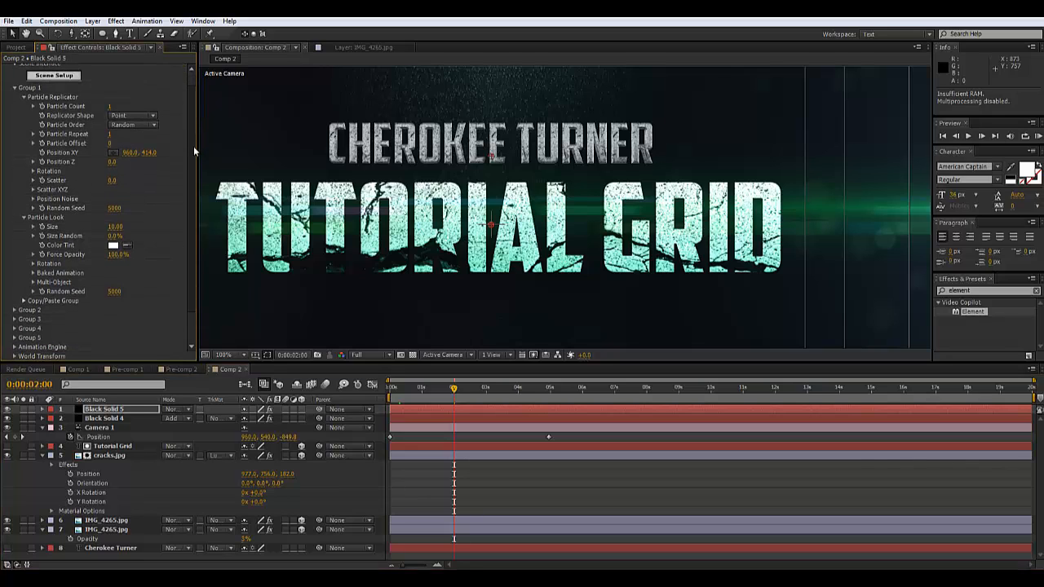
Enable Multi-Object and keyframe the letters' Y rotation at 90° at 0:00:02:00
{"action": "left_click", "coordinate": [33, 282]}
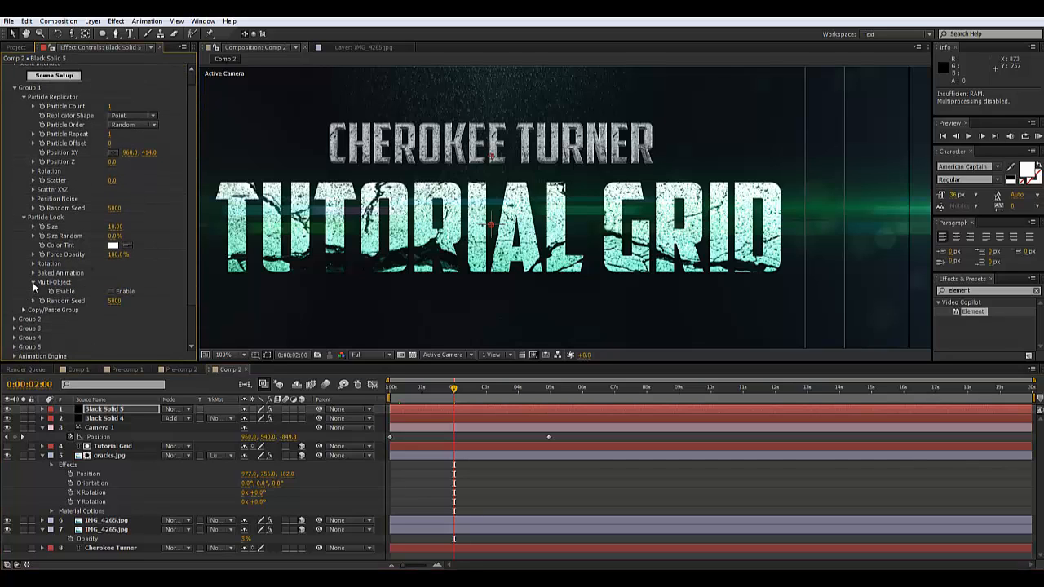
{"action": "left_click", "coordinate": [111, 291]}
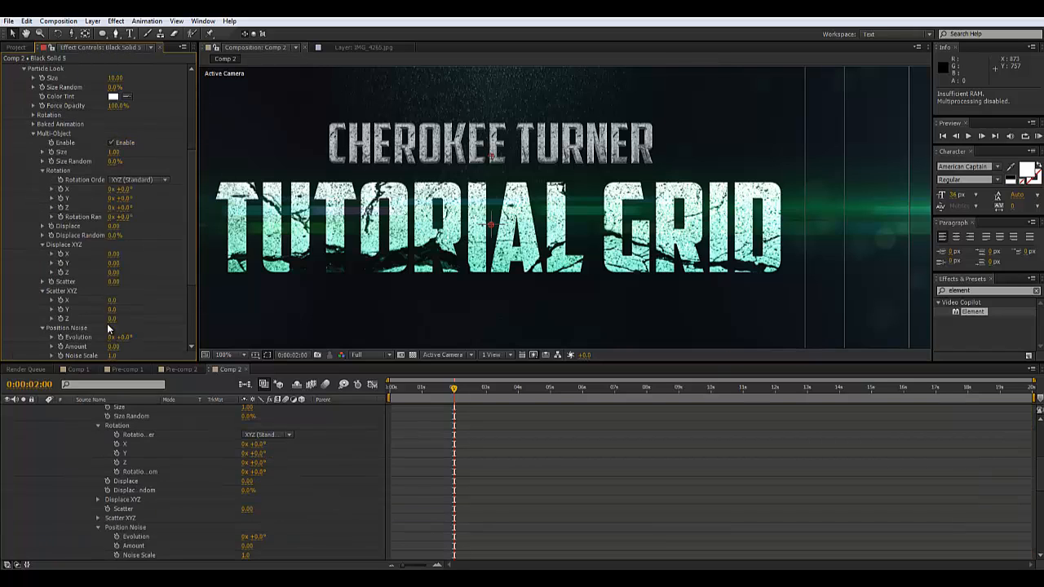
{"action": "left_click", "coordinate": [60, 198]}
{"action": "left_click_drag", "start_coordinate": [137, 198], "coordinate": [169, 196]}
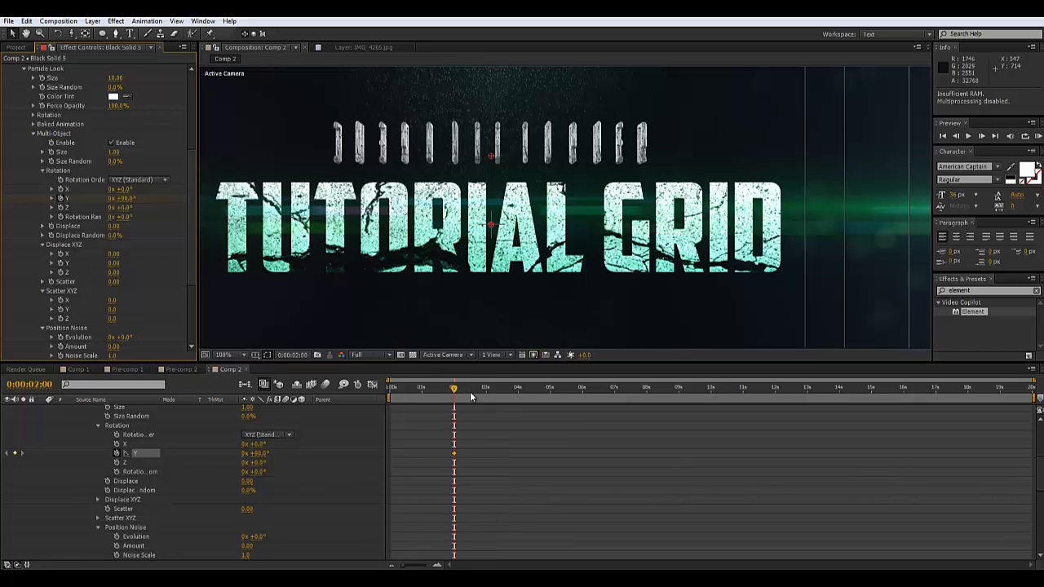
Keyframe Y rotation to 0° at 0:00:03:00, then return to the 2-second keyframe
{"action": "left_click_drag", "start_coordinate": [454, 392], "coordinate": [485, 392]}
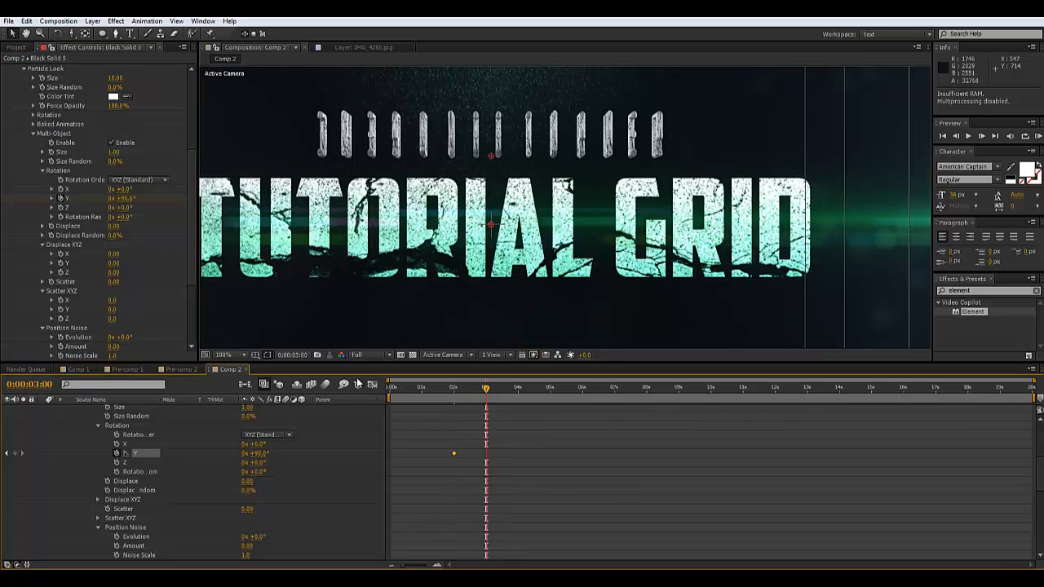
{"action": "left_click", "coordinate": [123, 198]}
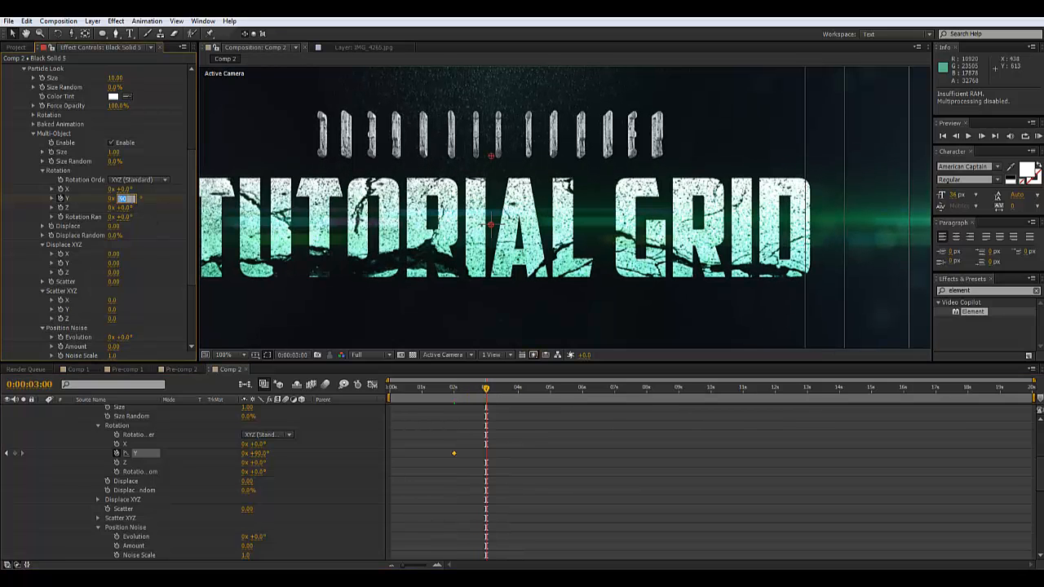
{"action": "type", "text": "0"}
{"action": "key", "text": "Return"}
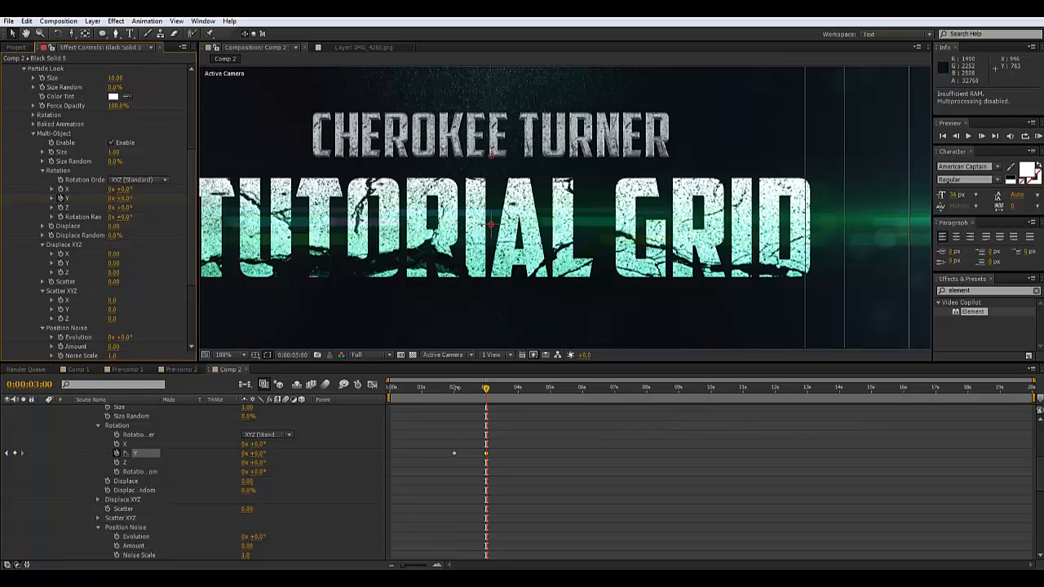
{"action": "left_click", "coordinate": [454, 389]}
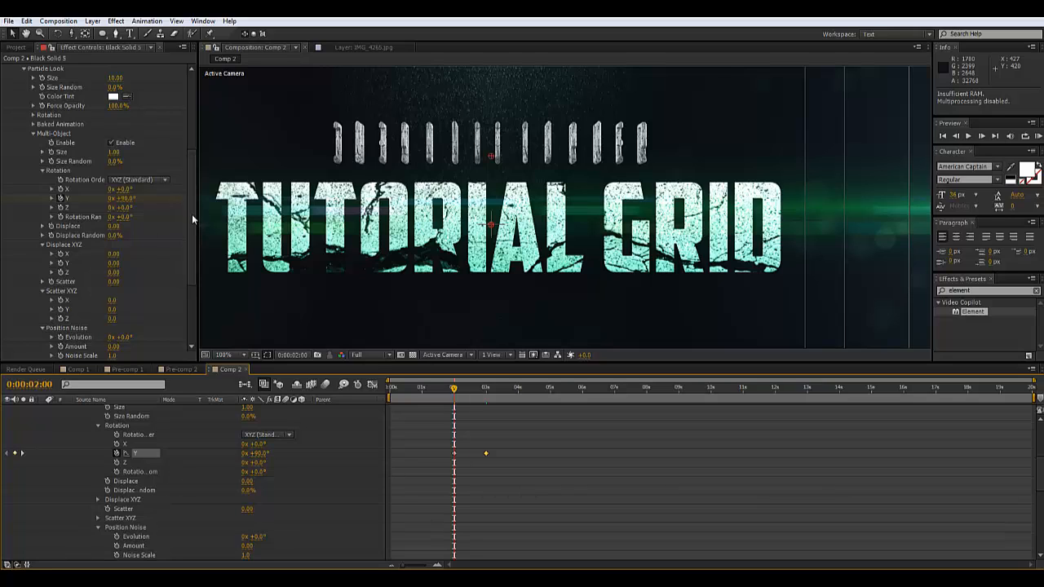
{"action": "left_click_drag", "start_coordinate": [191, 227], "coordinate": [183, 174]}
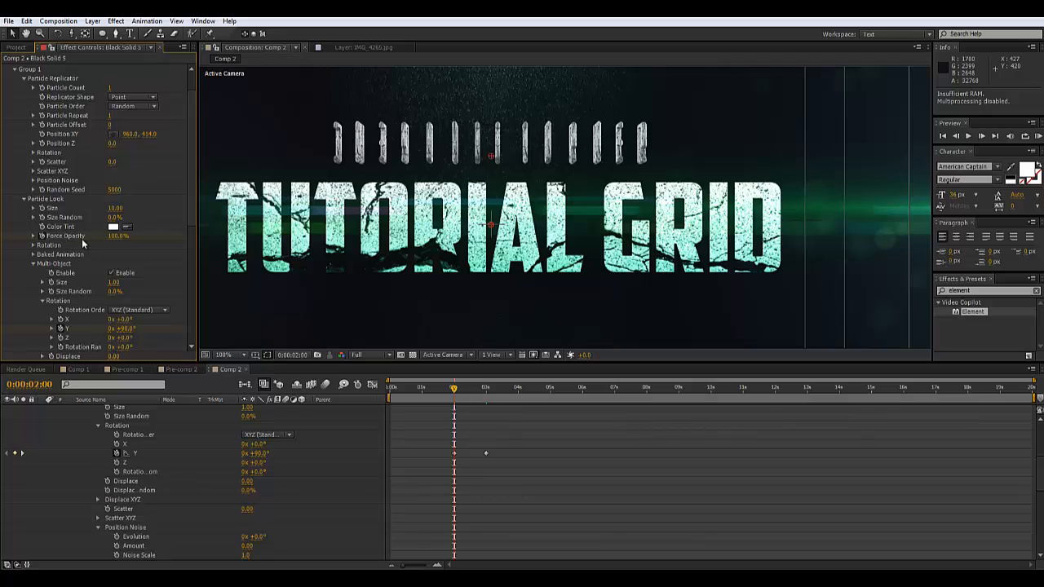
Keyframe Element's Force Opacity at 0% at 0:00:02:00 and 100% at 0:00:02:12
{"action": "left_click_drag", "start_coordinate": [118, 236], "coordinate": [0, 245]}
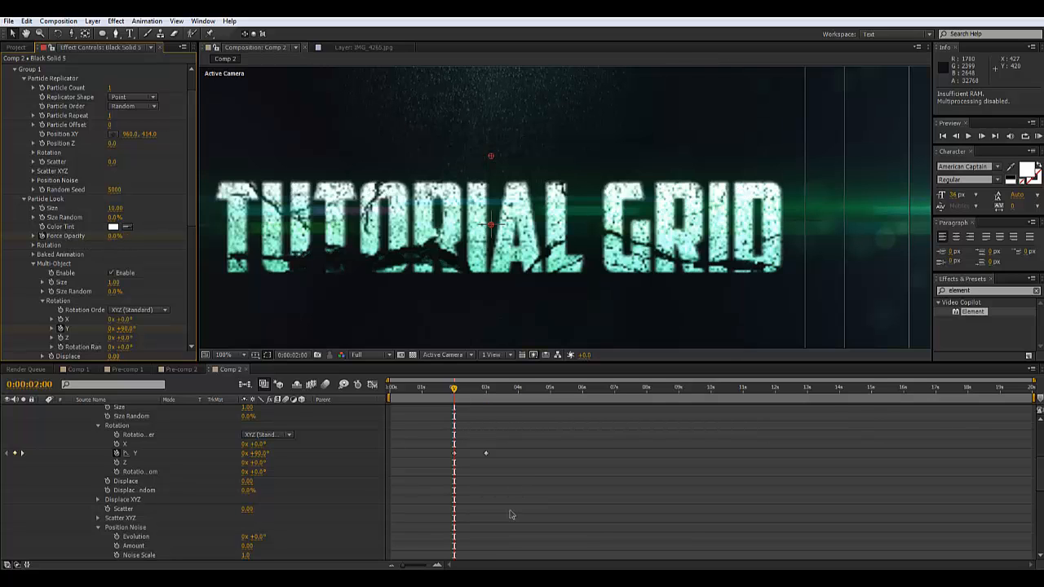
{"action": "left_click", "coordinate": [471, 392]}
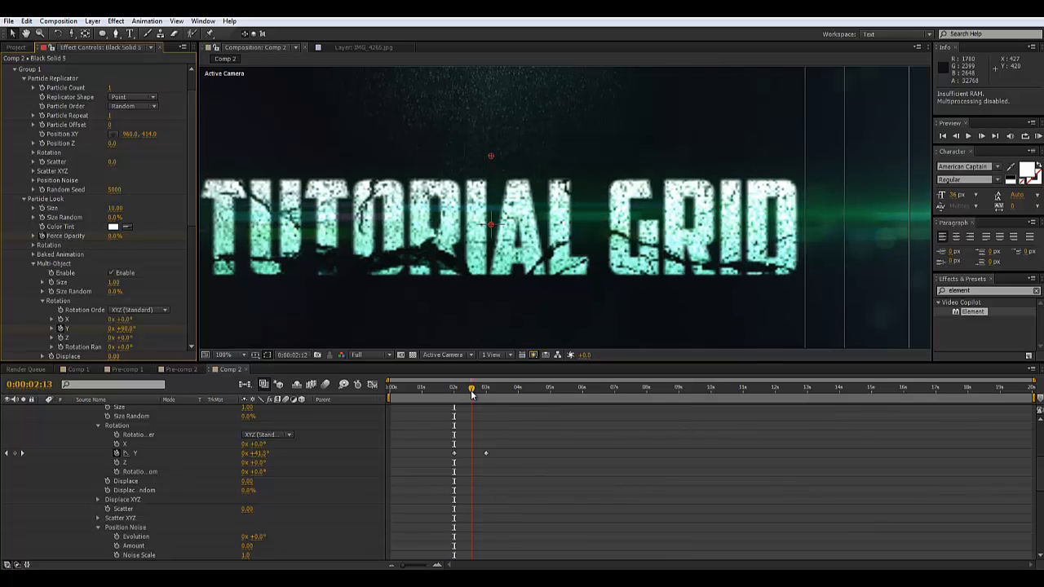
{"action": "left_click", "coordinate": [470, 392]}
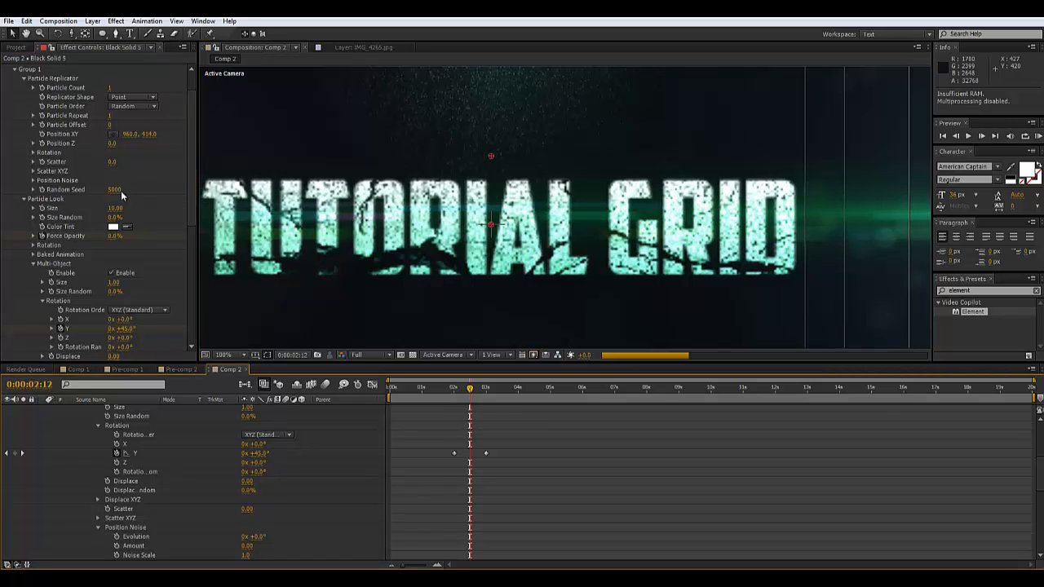
{"action": "left_click_drag", "start_coordinate": [115, 236], "coordinate": [383, 241]}
{"action": "left_click_drag", "start_coordinate": [494, 255], "coordinate": [571, 262]}
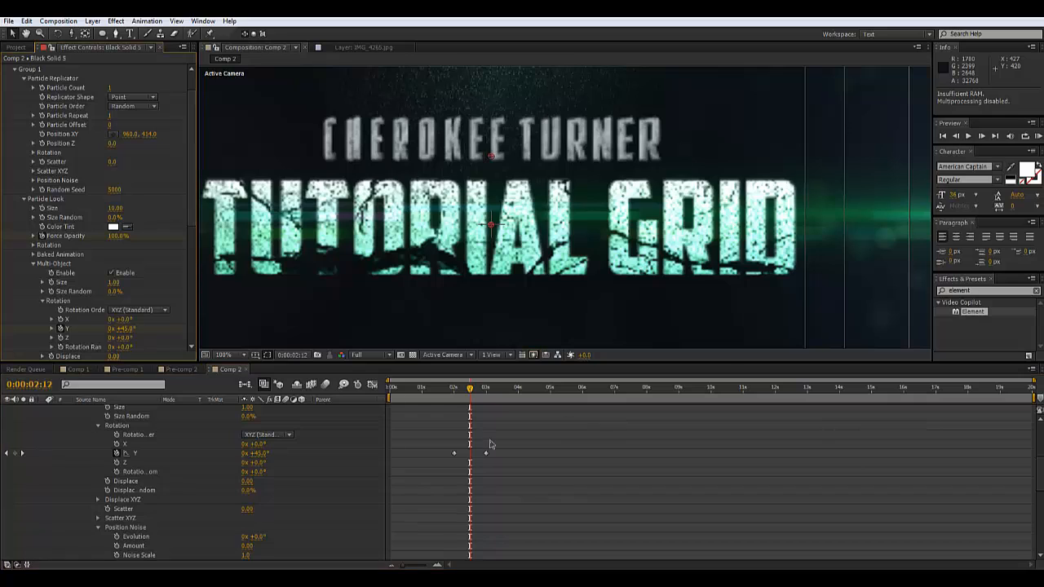
Preview the flip and fade, ending at 3:02 where the name is fully visible
{"action": "left_click", "coordinate": [449, 391]}
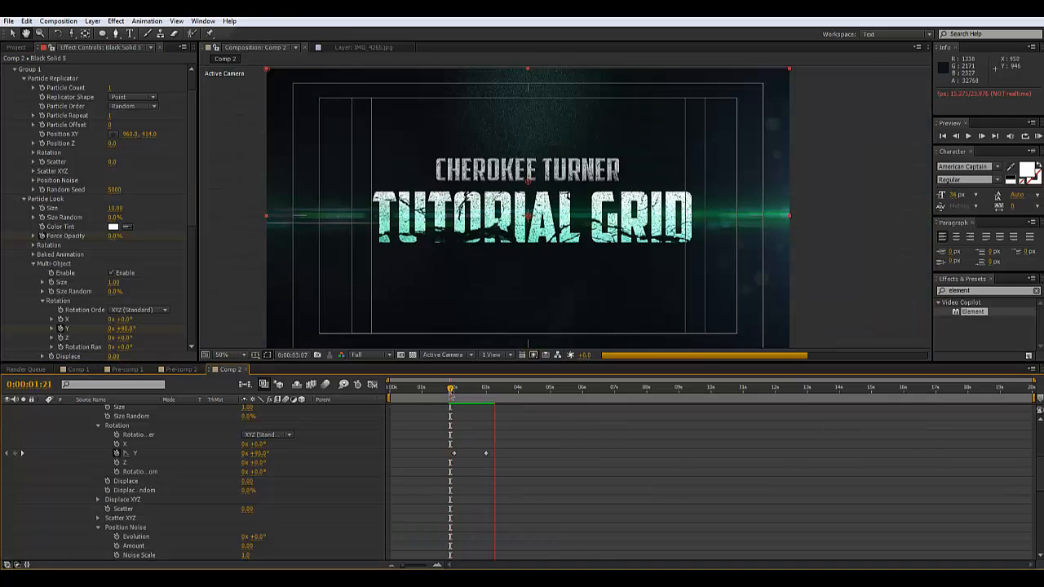
{"action": "key", "text": "space"}
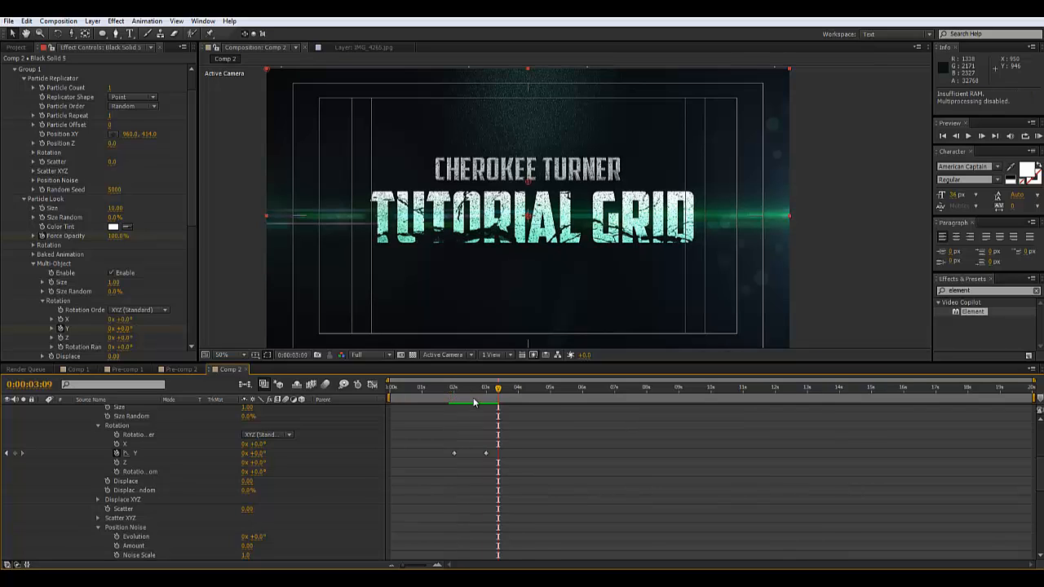
{"action": "left_click", "coordinate": [457, 392]}
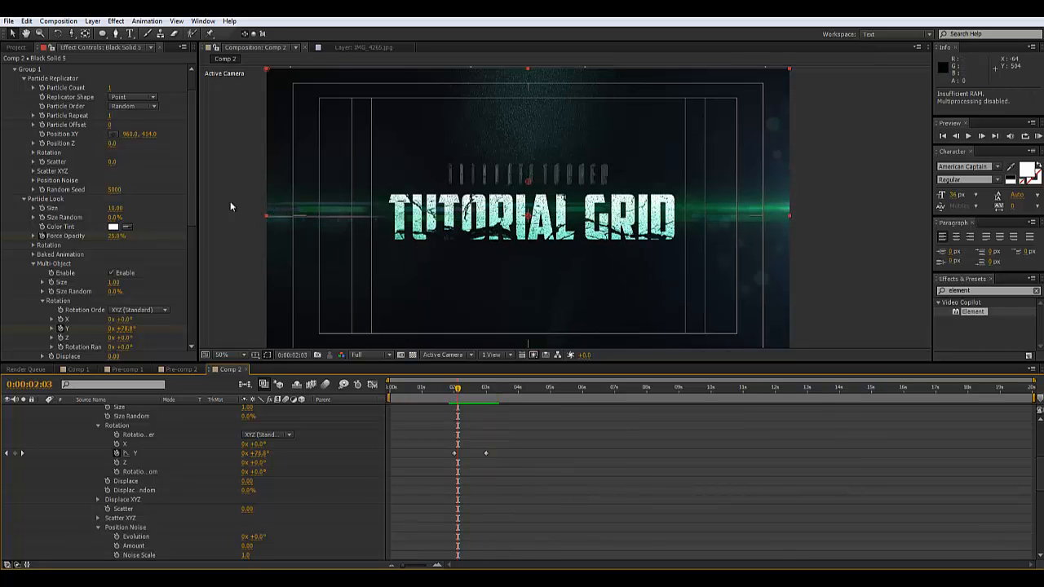
{"action": "scroll", "coordinate": [183, 279], "scroll_direction": "down", "scroll_amount": 8}
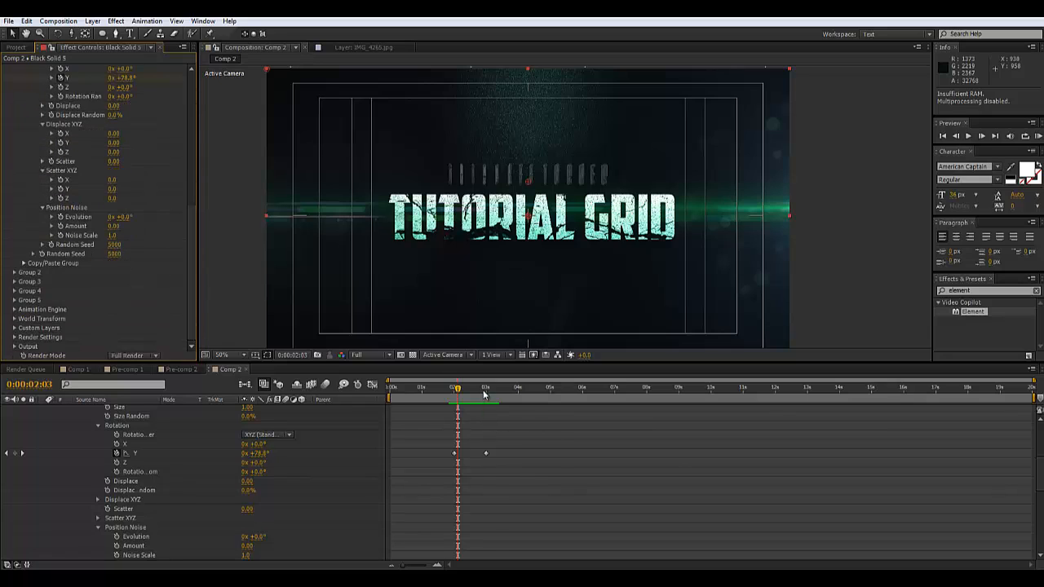
{"action": "left_click_drag", "start_coordinate": [483, 395], "coordinate": [490, 395]}
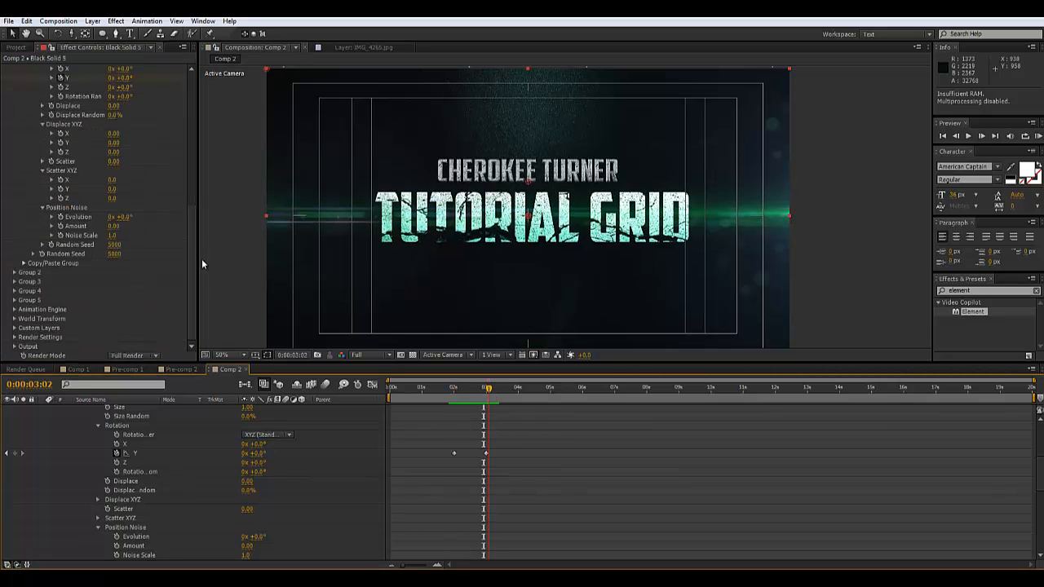
In Element's Lighting settings, turn off Use Comp Lights and apply the Aqua preset
{"action": "left_click", "coordinate": [13, 336]}
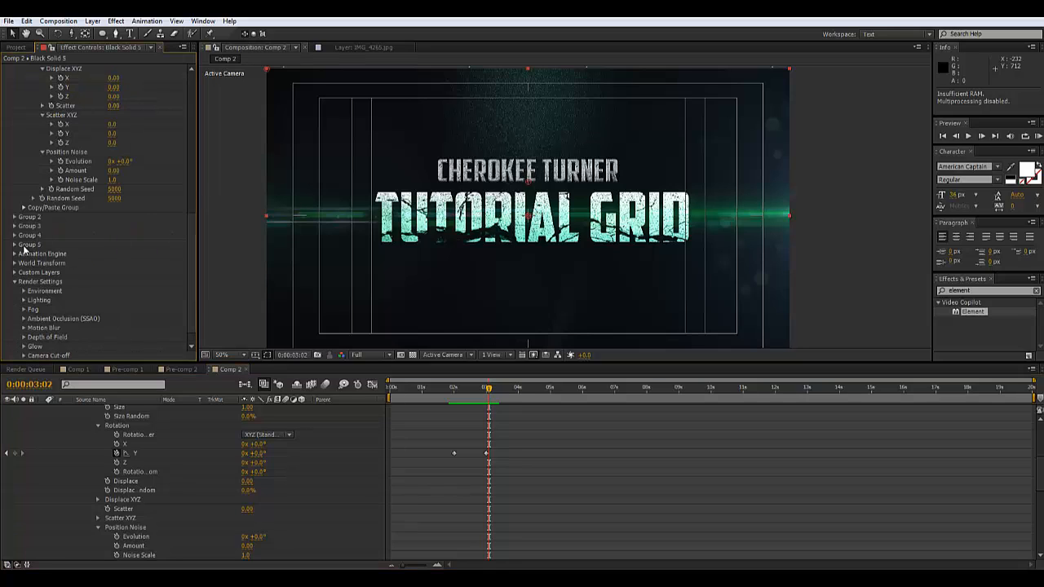
{"action": "left_click", "coordinate": [25, 301]}
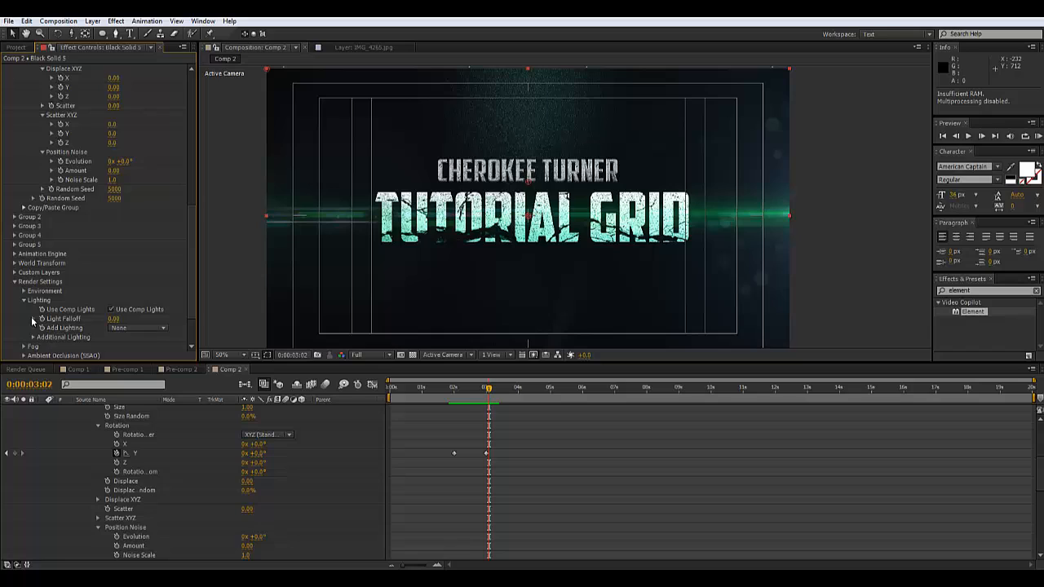
{"action": "left_click", "coordinate": [111, 310]}
{"action": "left_click", "coordinate": [144, 329]}
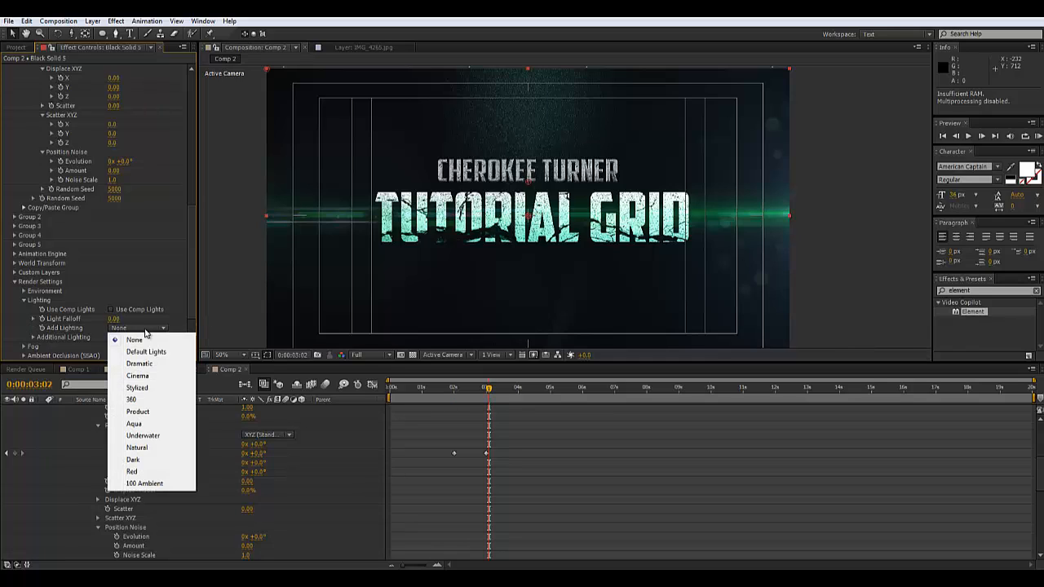
{"action": "left_click", "coordinate": [145, 424]}
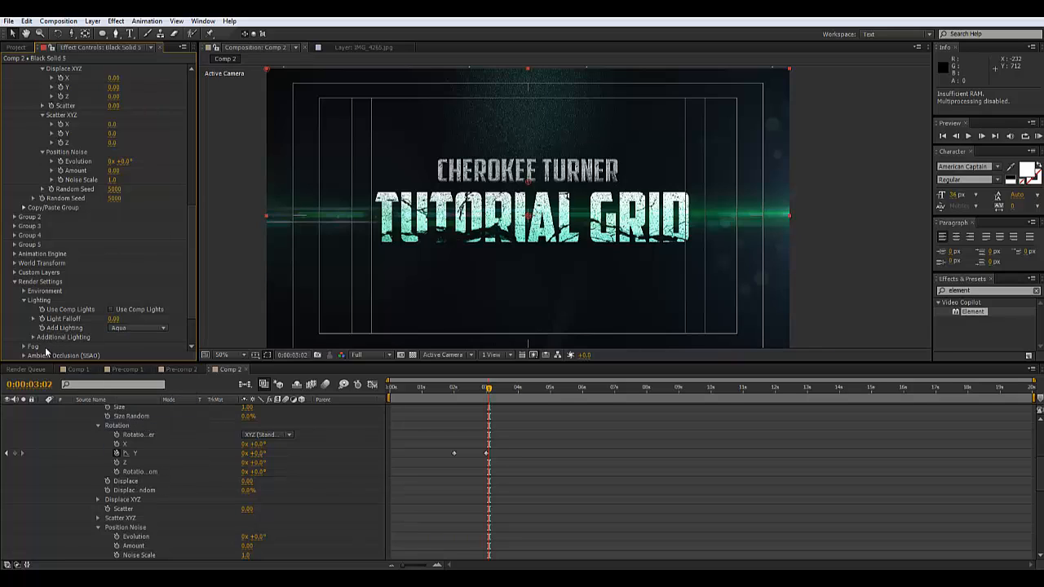
Rotate the Additional Lighting to 108° on X
{"action": "left_click", "coordinate": [33, 338]}
{"action": "scroll", "coordinate": [103, 285], "scroll_direction": "down", "scroll_amount": 3}
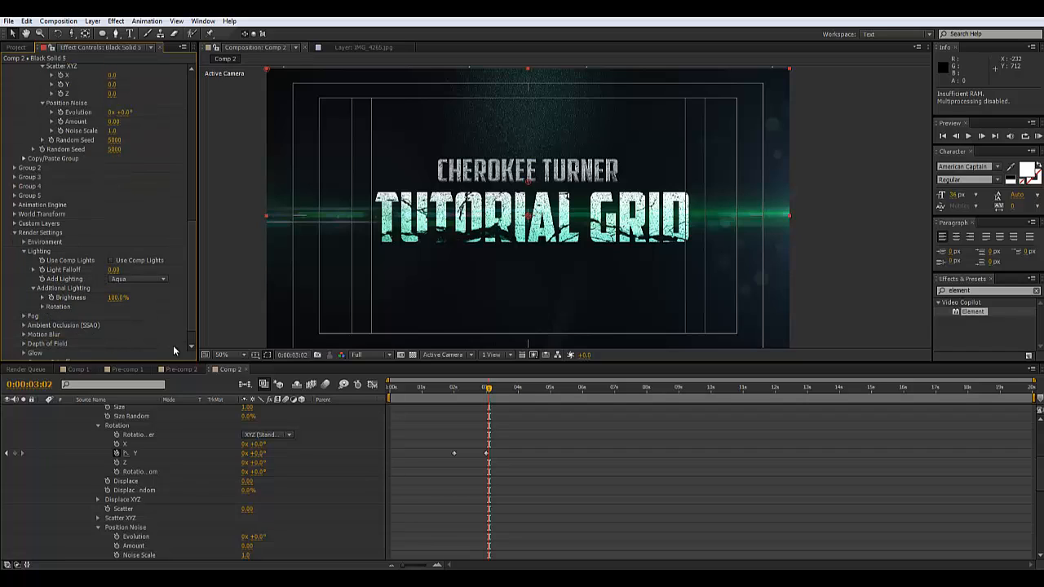
{"action": "left_click", "coordinate": [42, 307]}
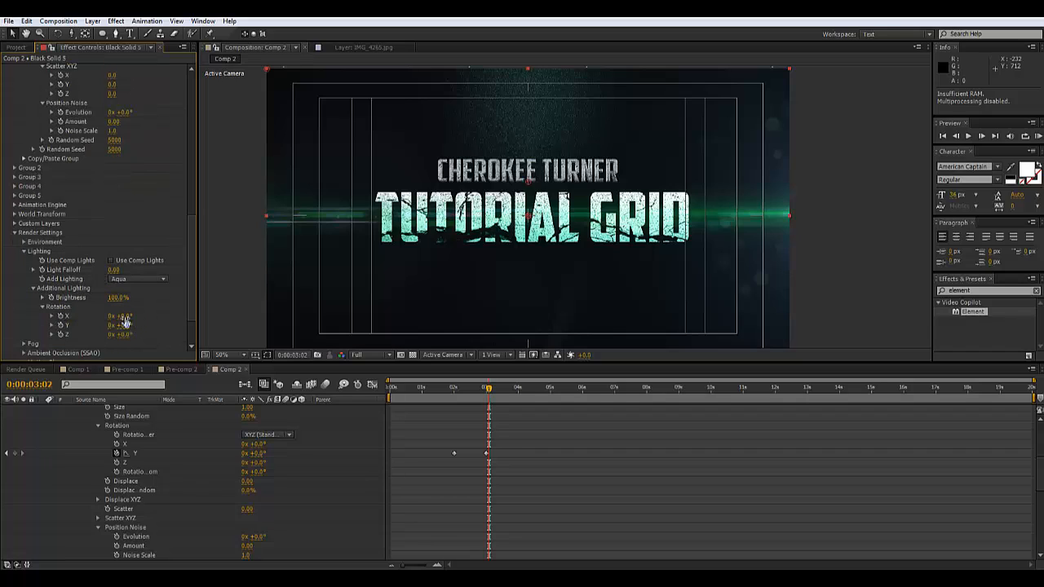
{"action": "left_click_drag", "start_coordinate": [143, 314], "coordinate": [171, 310]}
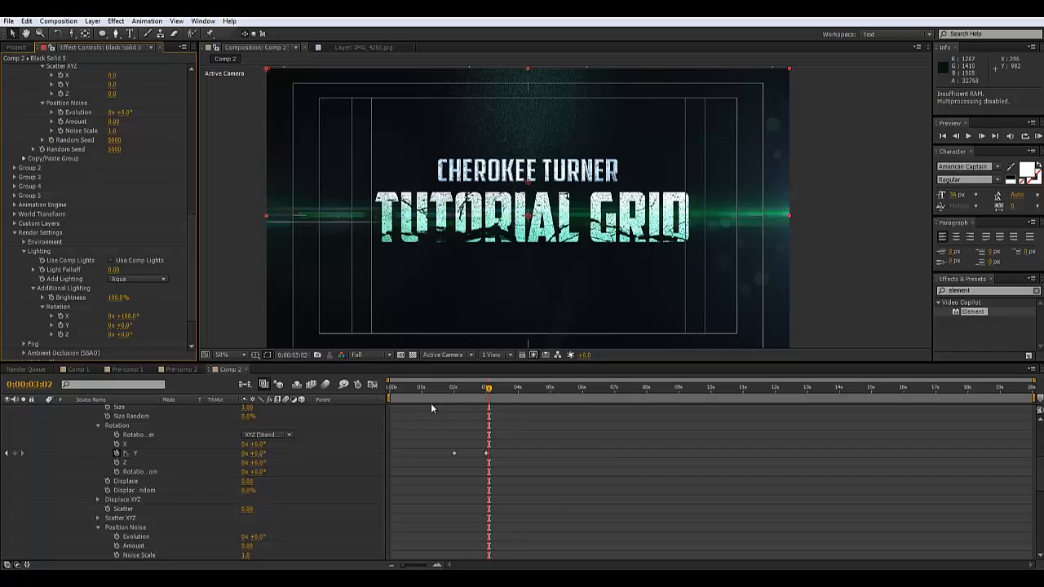
{"action": "left_click_drag", "start_coordinate": [531, 431], "coordinate": [493, 464]}
{"action": "key", "text": "ctrl+z"}
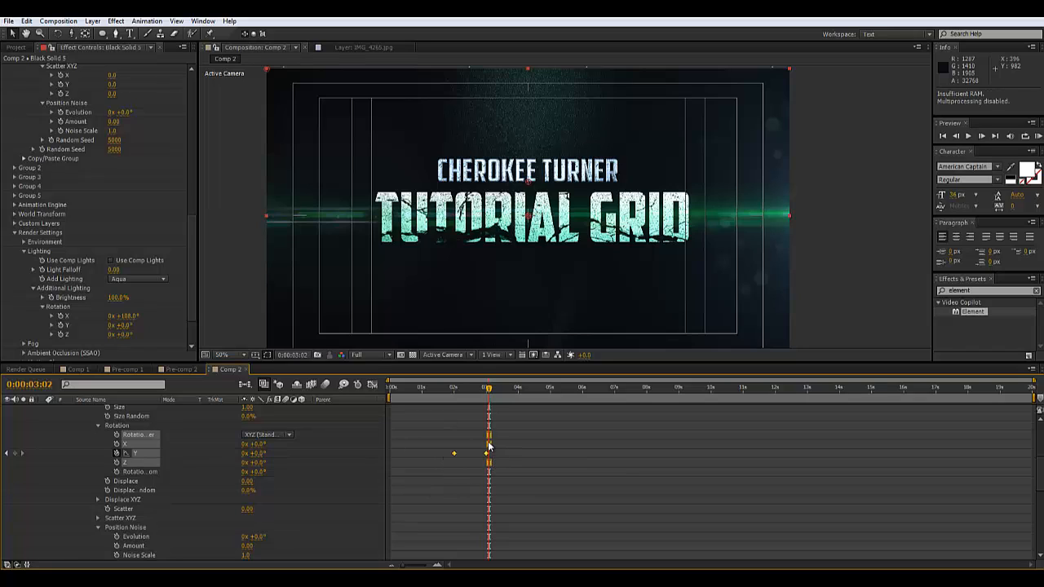
Apply Easy Ease to the text's rotation keyframes
{"action": "right_click", "coordinate": [487, 455]}
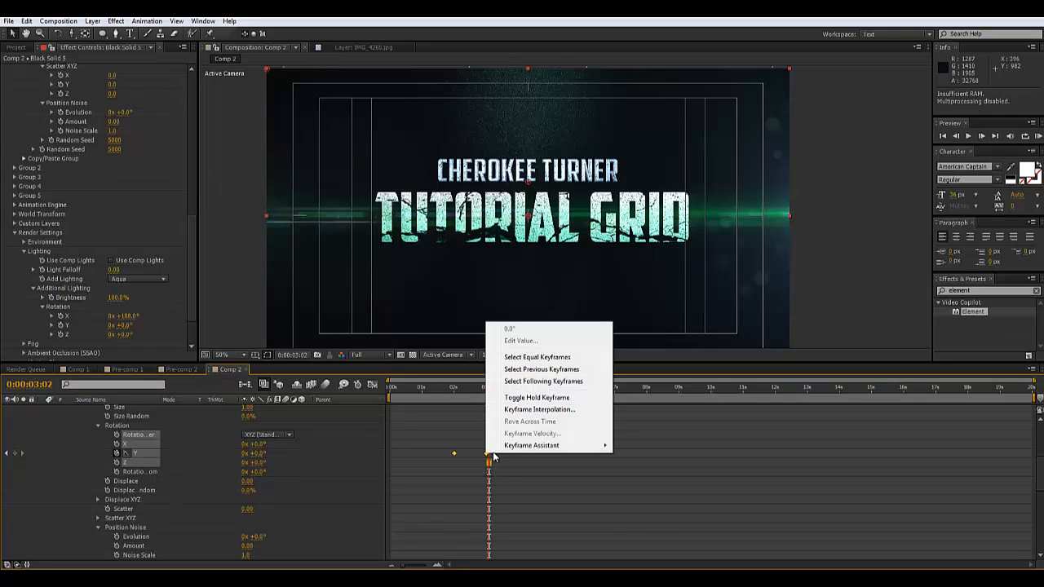
{"action": "mouse_move", "coordinate": [534, 448]}
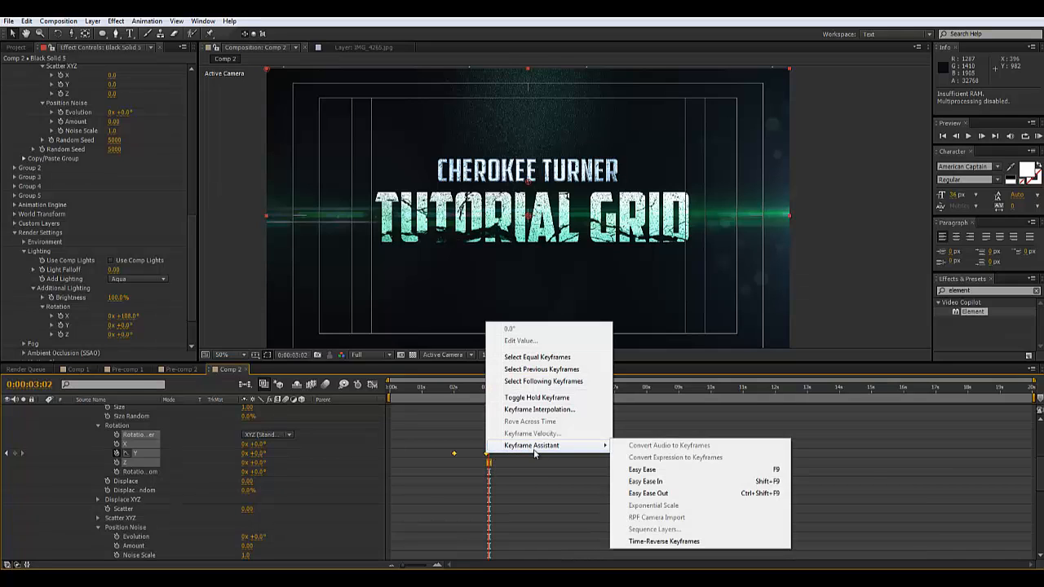
{"action": "left_click", "coordinate": [669, 471]}
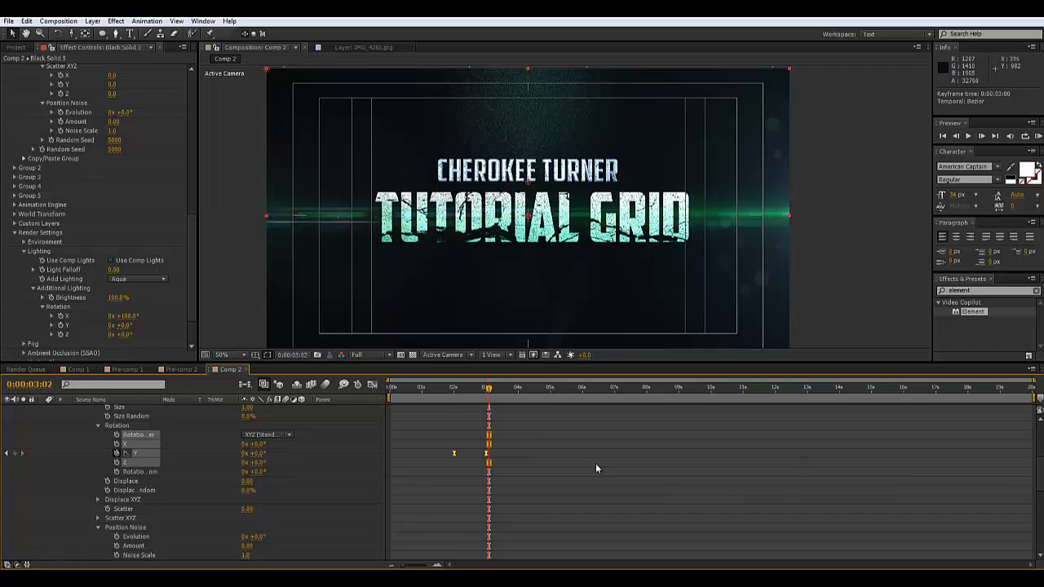
{"action": "scroll", "coordinate": [595, 463], "scroll_direction": "up", "scroll_amount": 5}
Apply Easy Ease to both Force Opacity keyframes
{"action": "left_click_drag", "start_coordinate": [445, 487], "coordinate": [476, 507]}
{"action": "right_click", "coordinate": [471, 503]}
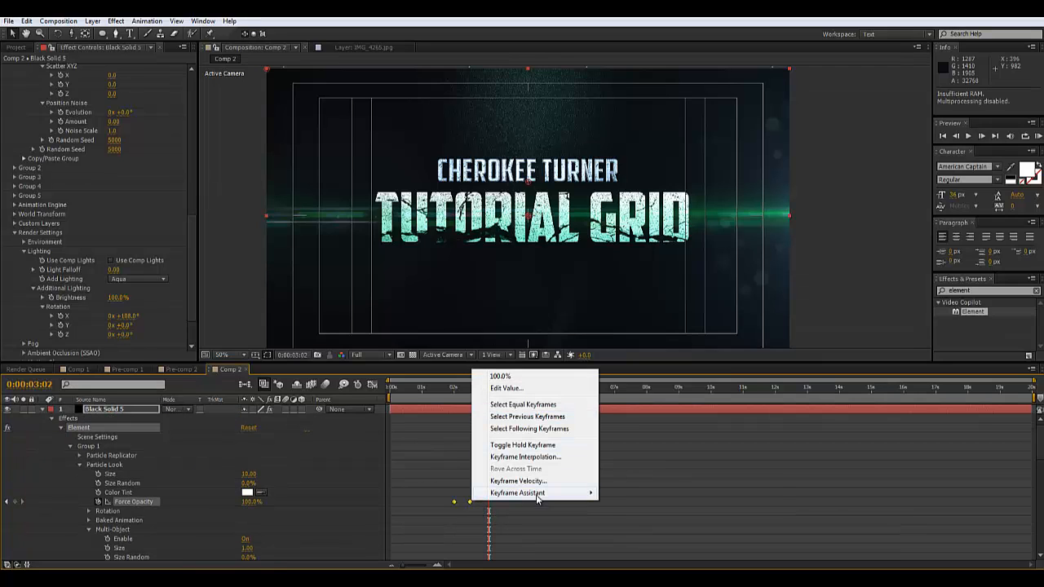
{"action": "mouse_move", "coordinate": [538, 493]}
{"action": "left_click", "coordinate": [640, 422]}
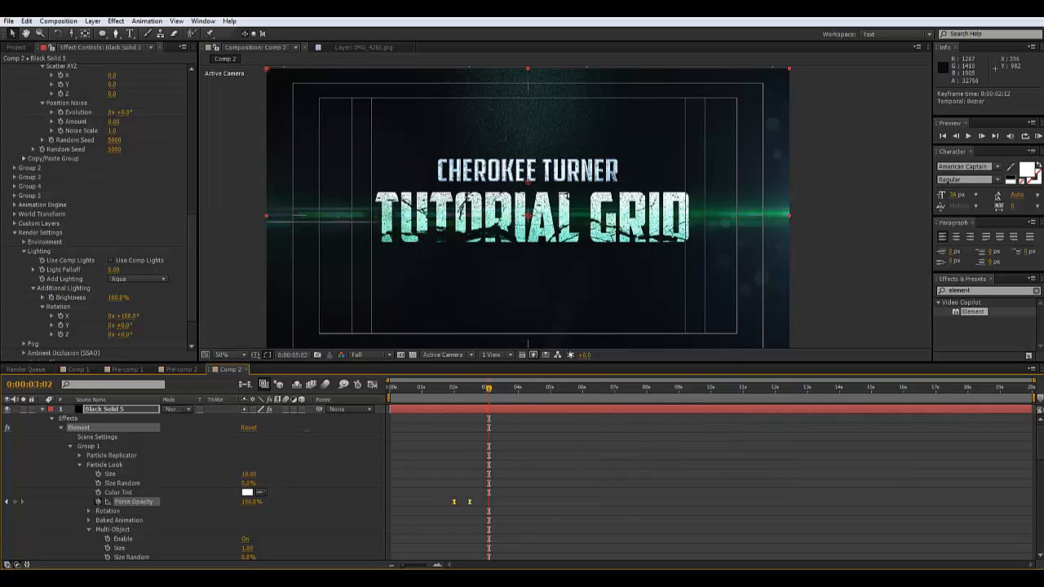
{"action": "left_click_drag", "start_coordinate": [1039, 440], "coordinate": [1039, 531]}
Apply Easy Ease to both Camera 1 Position keyframes and return to the comp start
{"action": "left_click_drag", "start_coordinate": [569, 447], "coordinate": [388, 444]}
{"action": "right_click", "coordinate": [391, 444]}
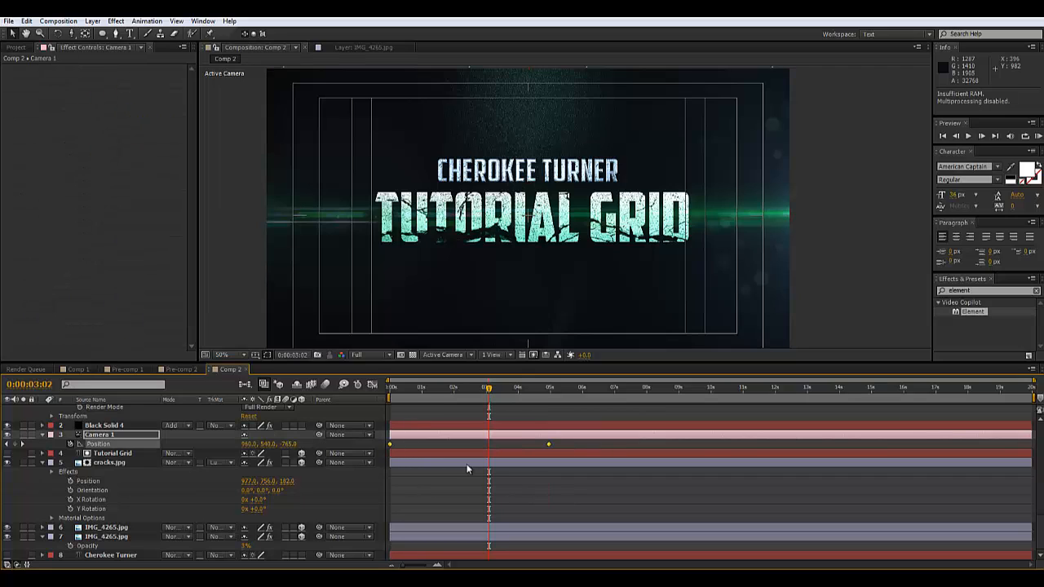
{"action": "mouse_move", "coordinate": [445, 437]}
{"action": "left_click", "coordinate": [549, 473]}
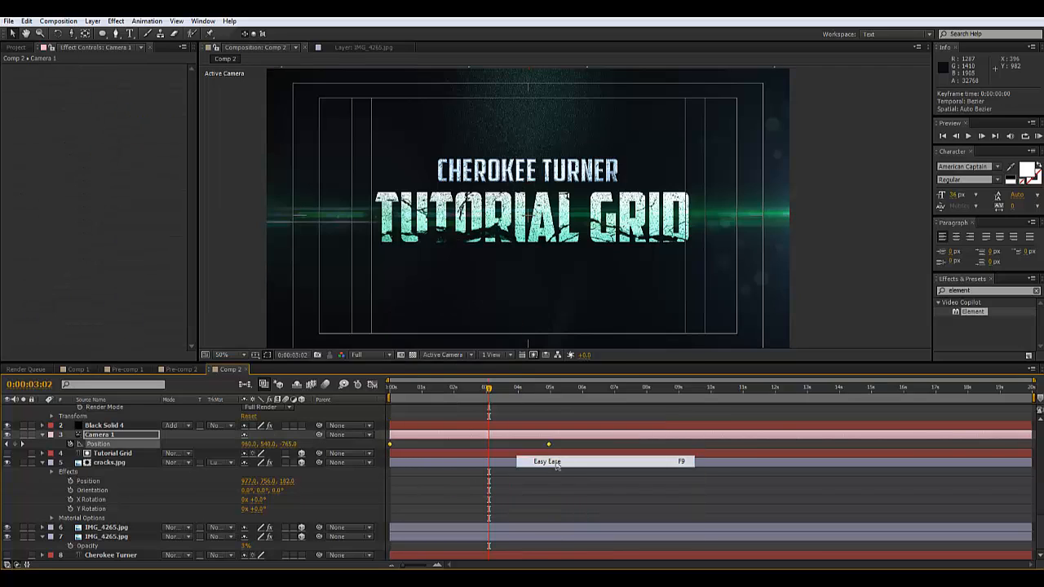
{"action": "left_click", "coordinate": [391, 394]}
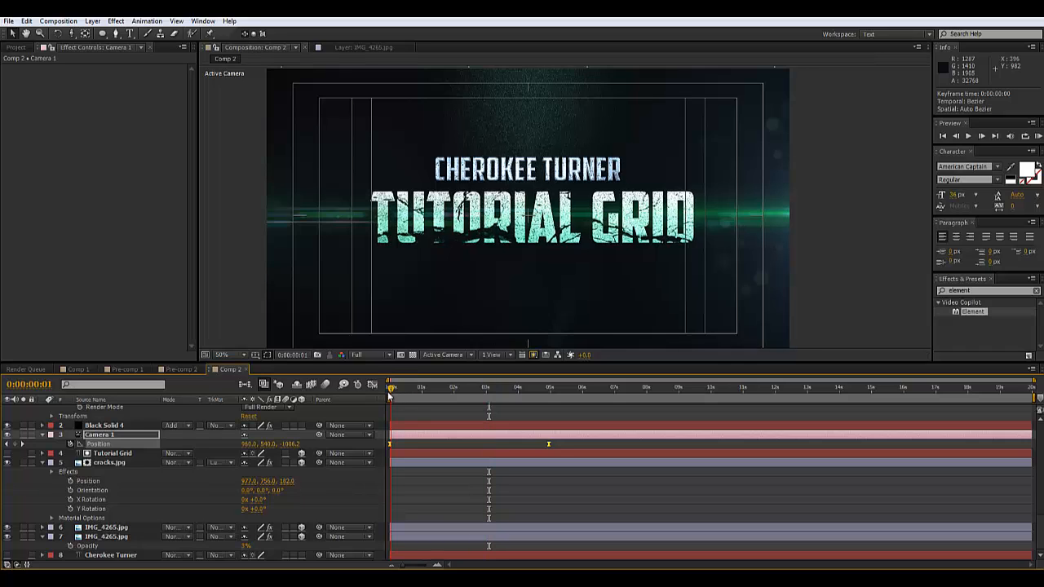
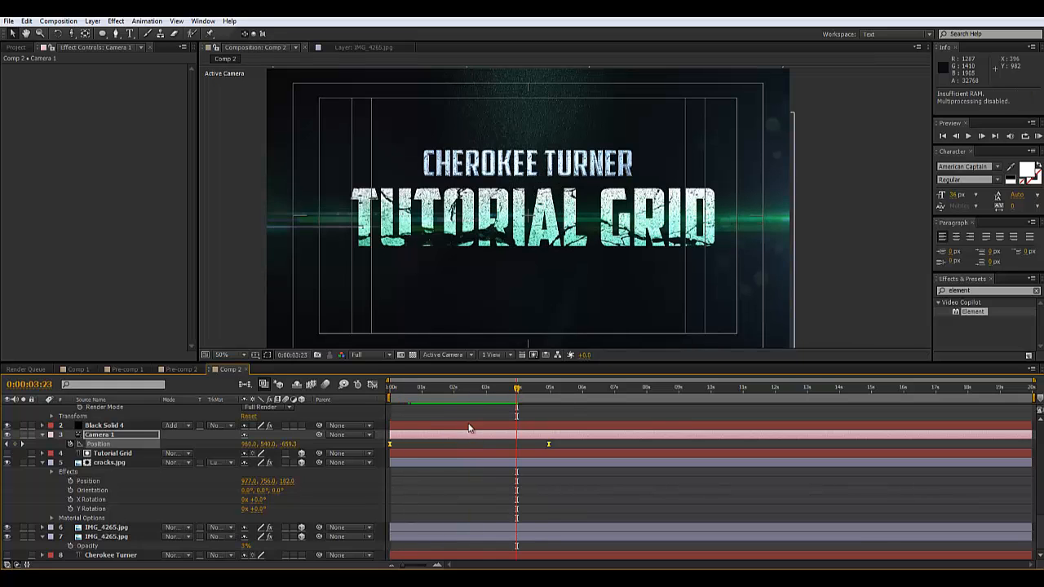
Scrub the title animation around 1 and 5 seconds, then collapse and select Black Solid 5
{"action": "left_click_drag", "start_coordinate": [443, 392], "coordinate": [429, 398]}
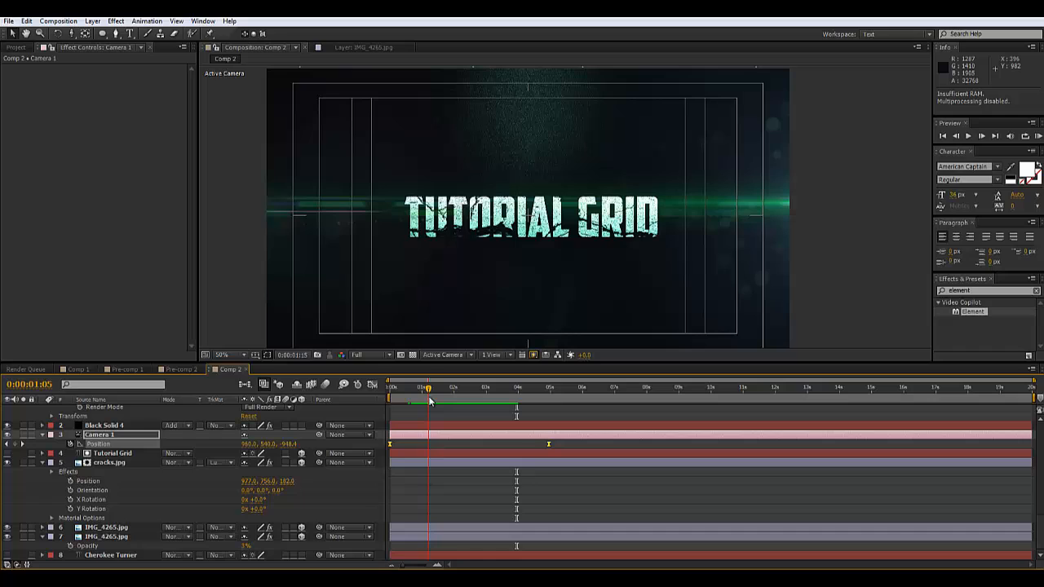
{"action": "left_click", "coordinate": [550, 391]}
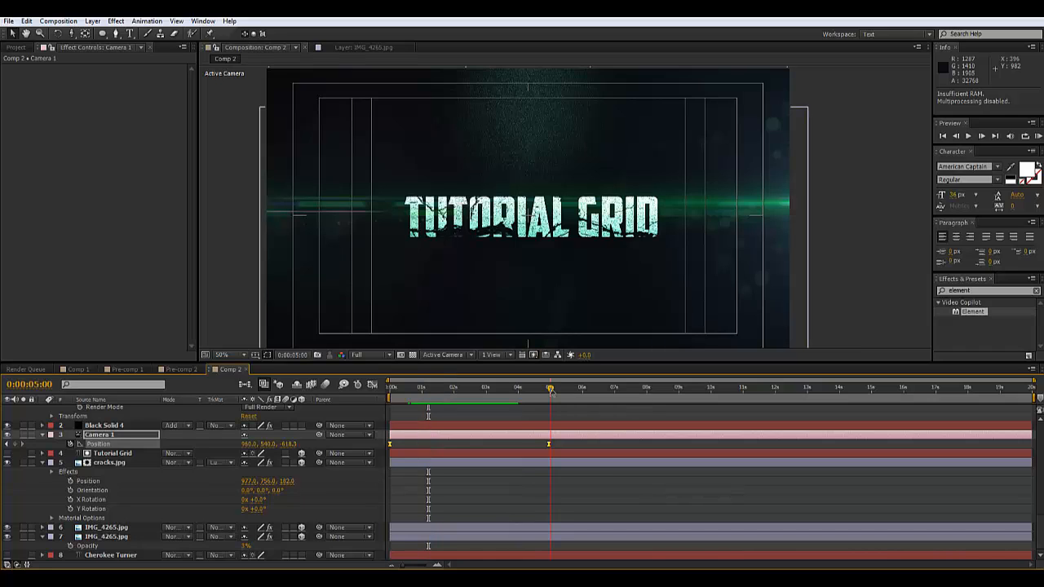
{"action": "left_click", "coordinate": [421, 391]}
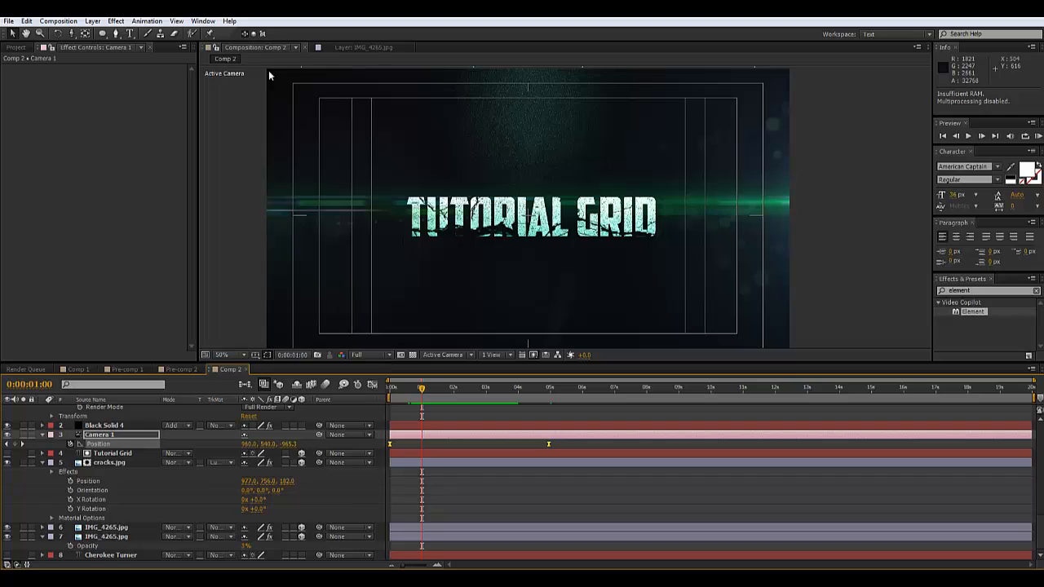
{"action": "scroll", "coordinate": [53, 433], "scroll_direction": "down", "scroll_amount": 5}
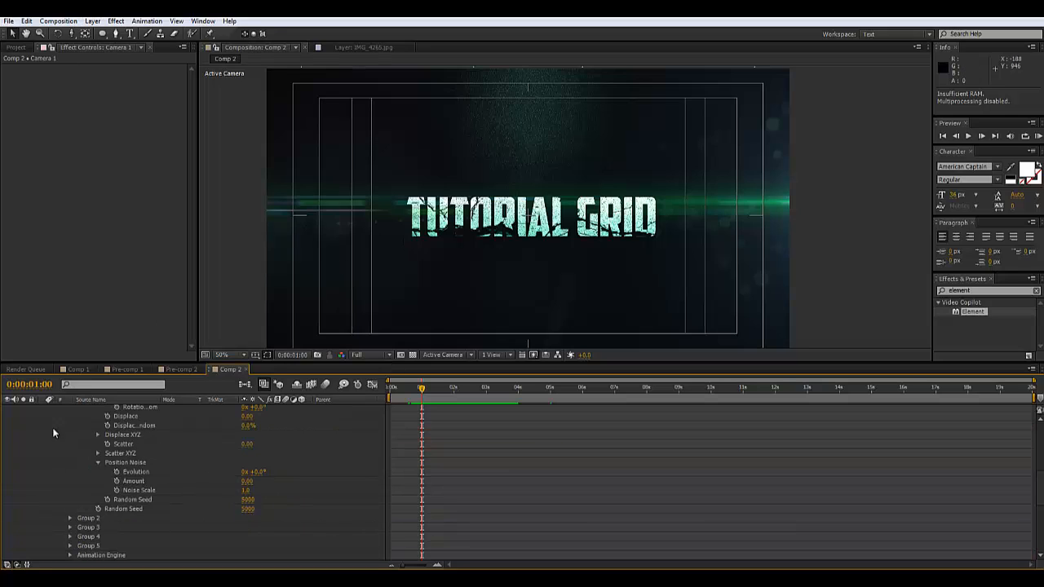
{"action": "scroll", "coordinate": [65, 445], "scroll_direction": "up", "scroll_amount": 10}
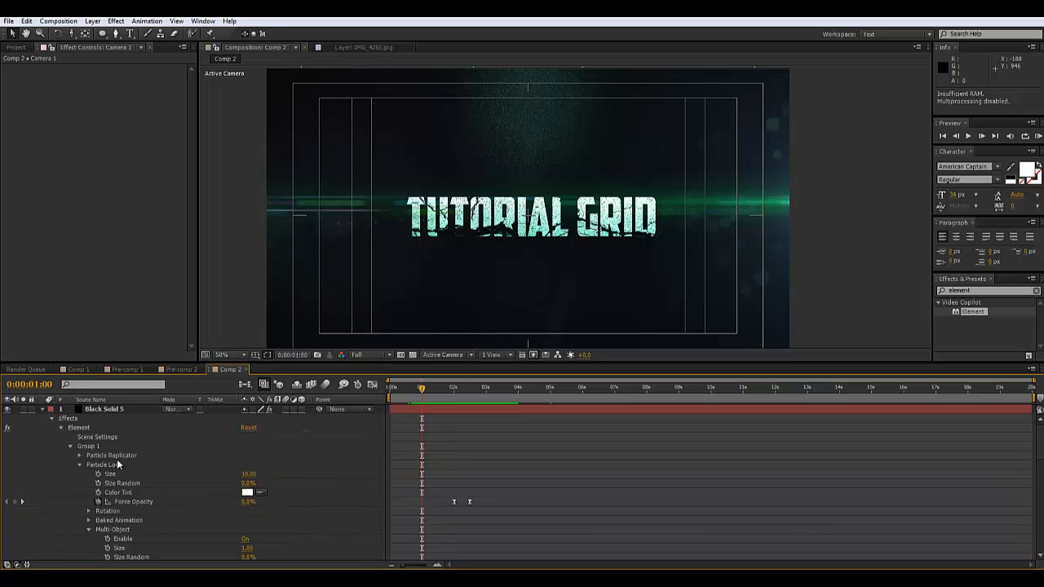
{"action": "left_click", "coordinate": [44, 408]}
{"action": "left_click", "coordinate": [104, 410]}
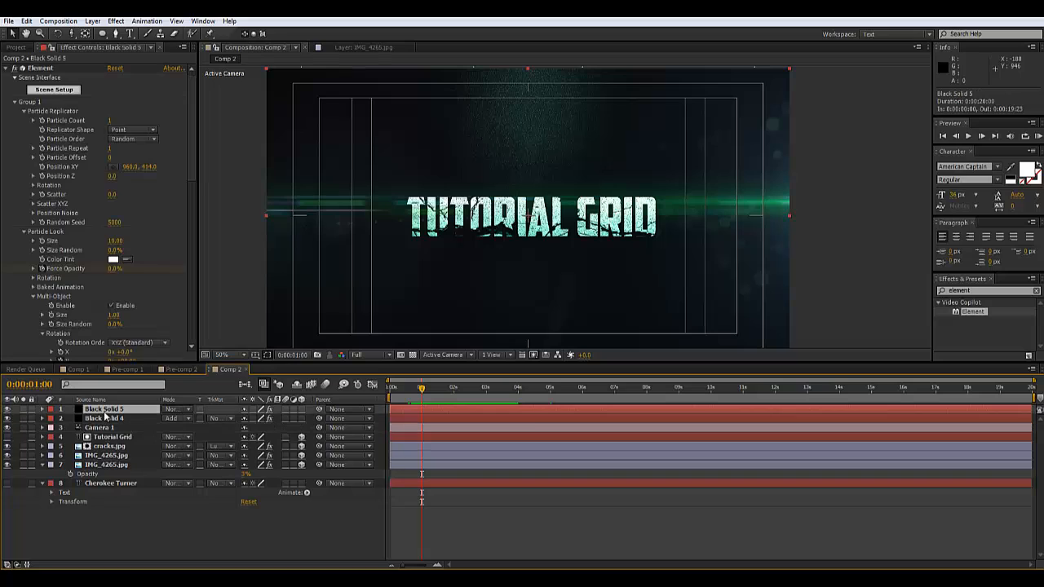
Pre-compose all eight selected layers into Pre-comp 3 with all attributes moved, then rewind to 0
{"action": "left_click", "coordinate": [115, 483], "text": "shift"}
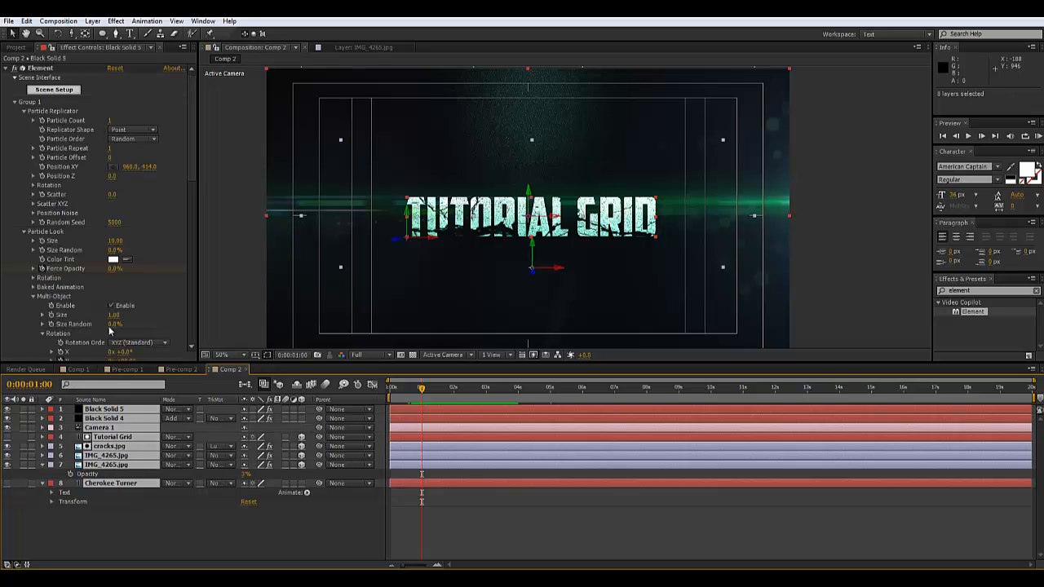
{"action": "left_click", "coordinate": [59, 20]}
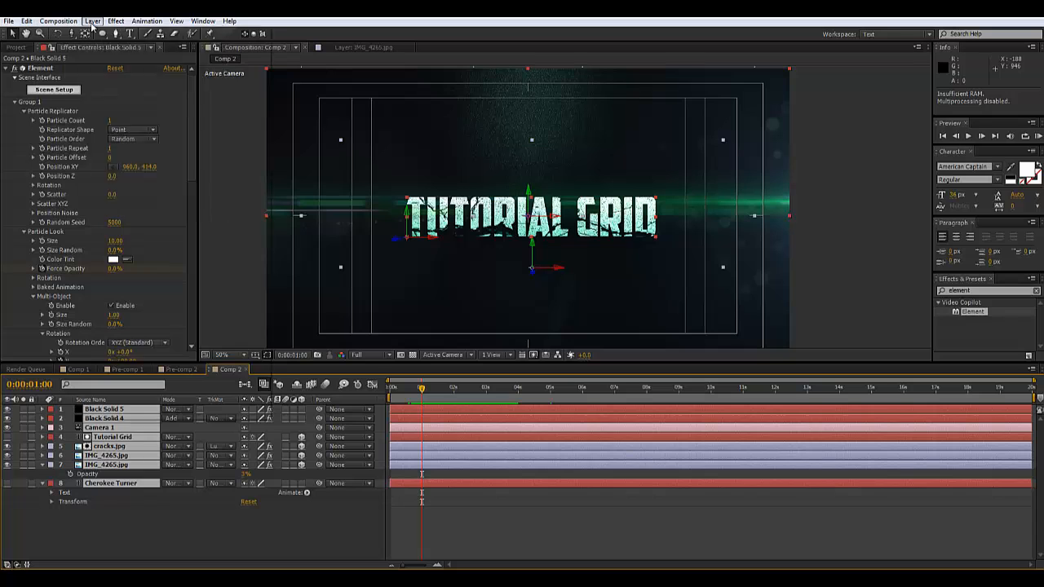
{"action": "left_click", "coordinate": [92, 21]}
{"action": "left_click", "coordinate": [130, 412]}
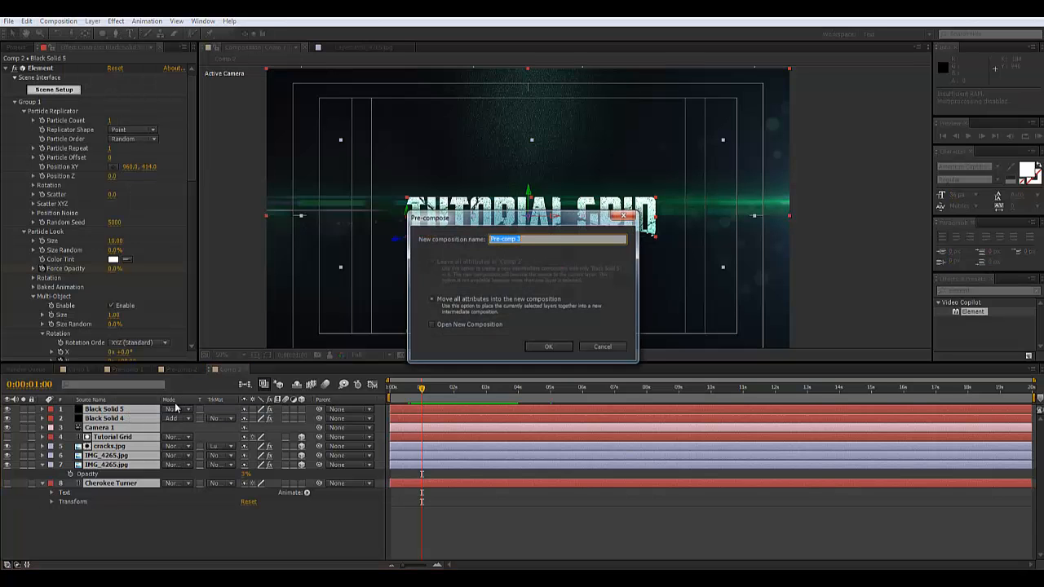
{"action": "left_click", "coordinate": [549, 346]}
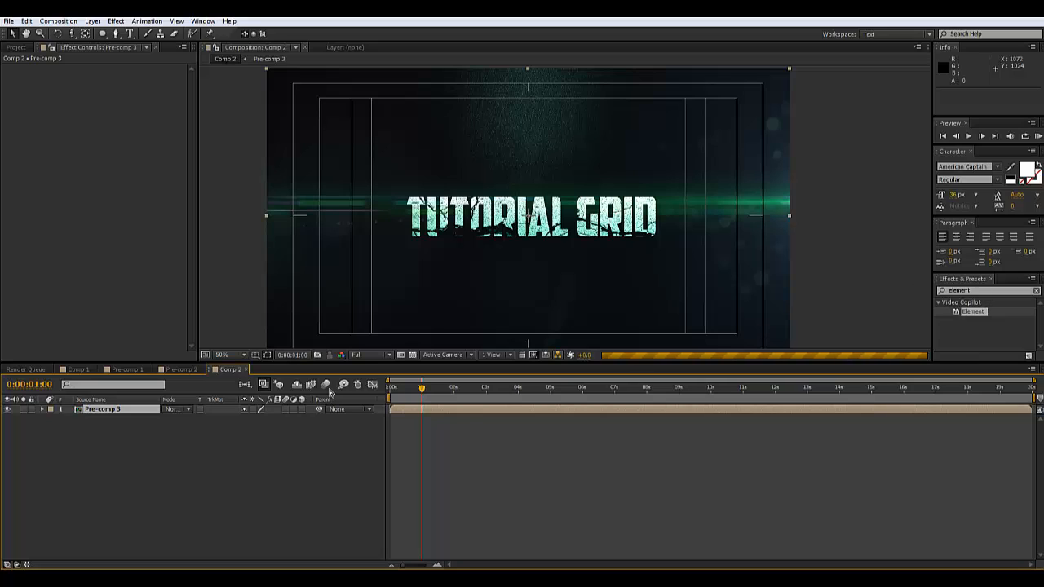
{"action": "left_click", "coordinate": [392, 388]}
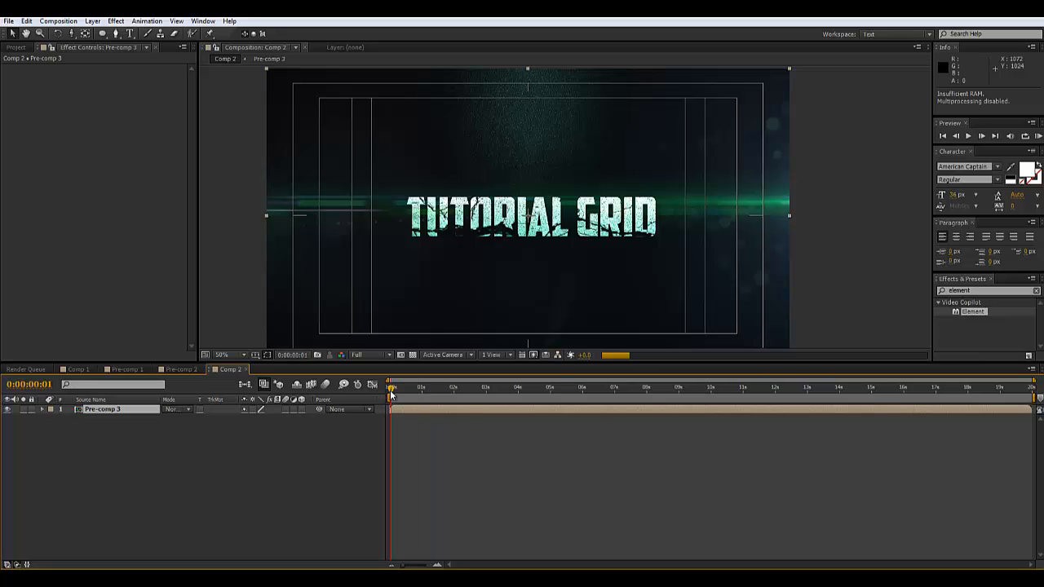
Search 'fad' in Effects & Presets and apply the FilmFade_In preset to Pre-comp 3
{"action": "left_click", "coordinate": [988, 290]}
{"action": "type", "text": "fade"}
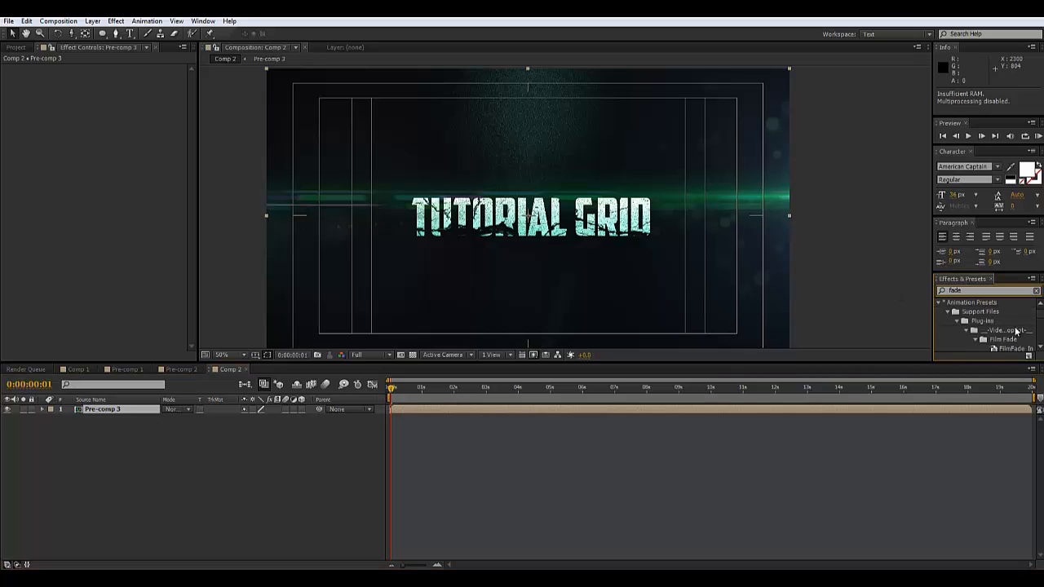
{"action": "scroll", "coordinate": [1016, 331], "scroll_direction": "down", "scroll_amount": 1}
{"action": "left_click_drag", "start_coordinate": [1009, 327], "coordinate": [466, 443]}
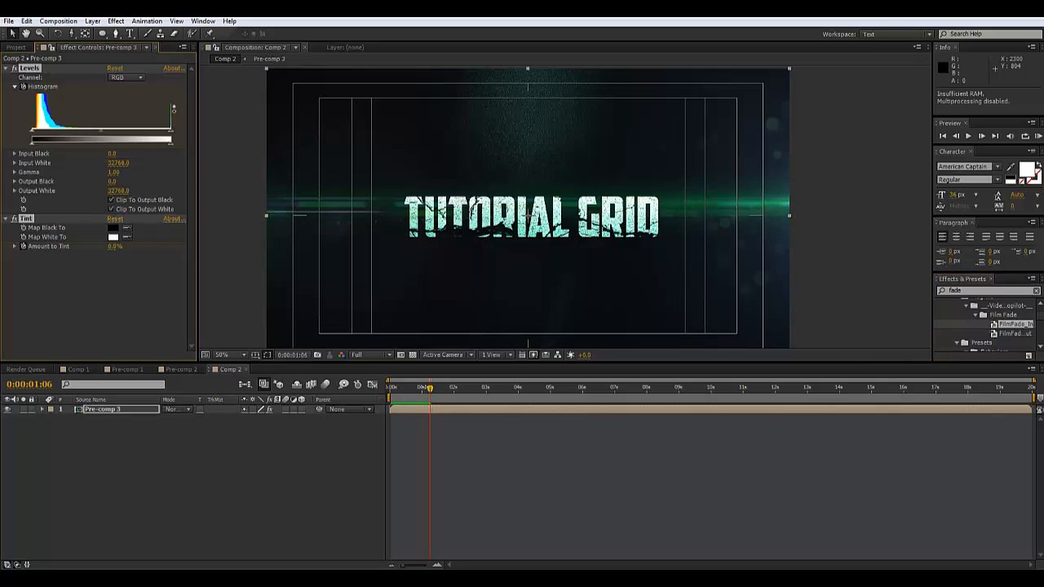
Preview the title fading in from the start of the comp
{"action": "left_click_drag", "start_coordinate": [429, 389], "coordinate": [390, 389]}
{"action": "key", "text": "space"}
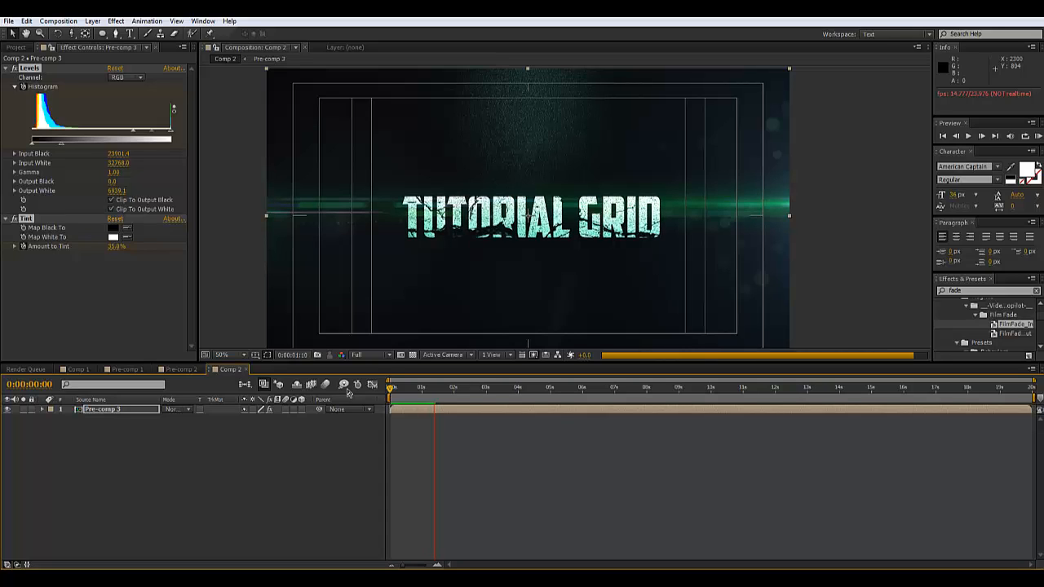
{"action": "key", "text": "space"}
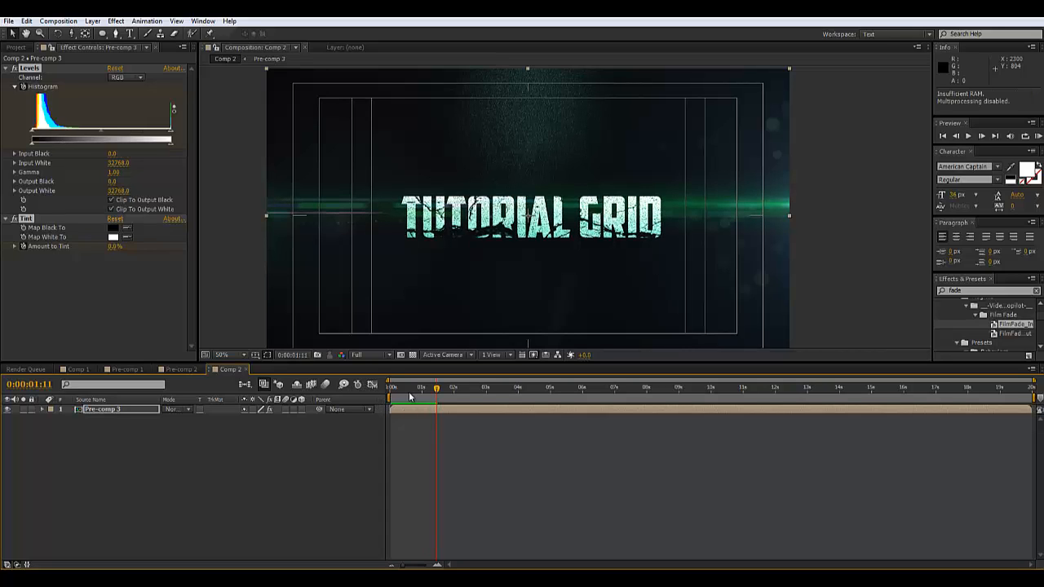
{"action": "key", "text": "Home"}
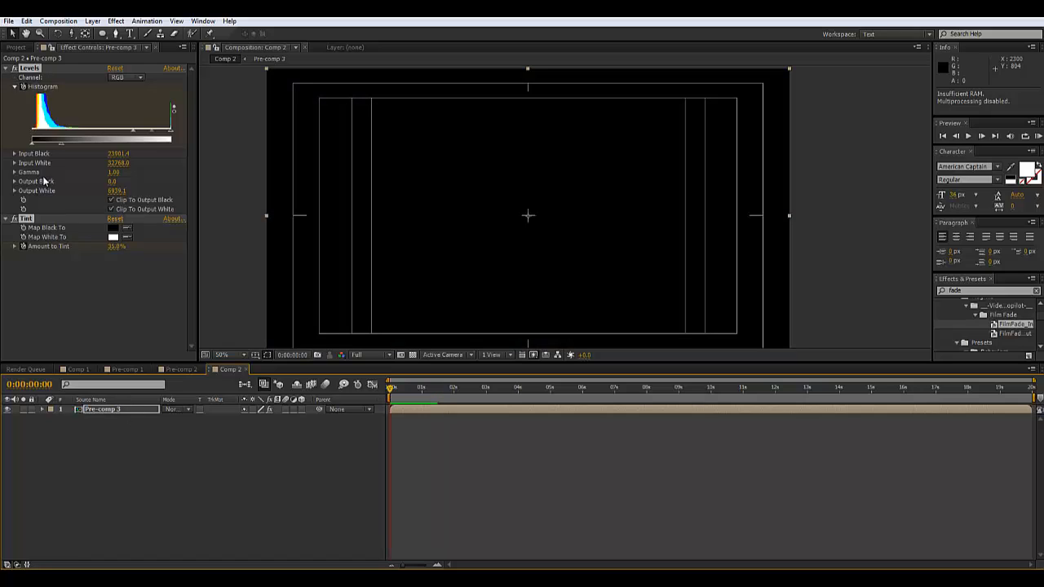
Delete the Levels and Tint effects from Pre-comp 3
{"action": "key", "text": "u"}
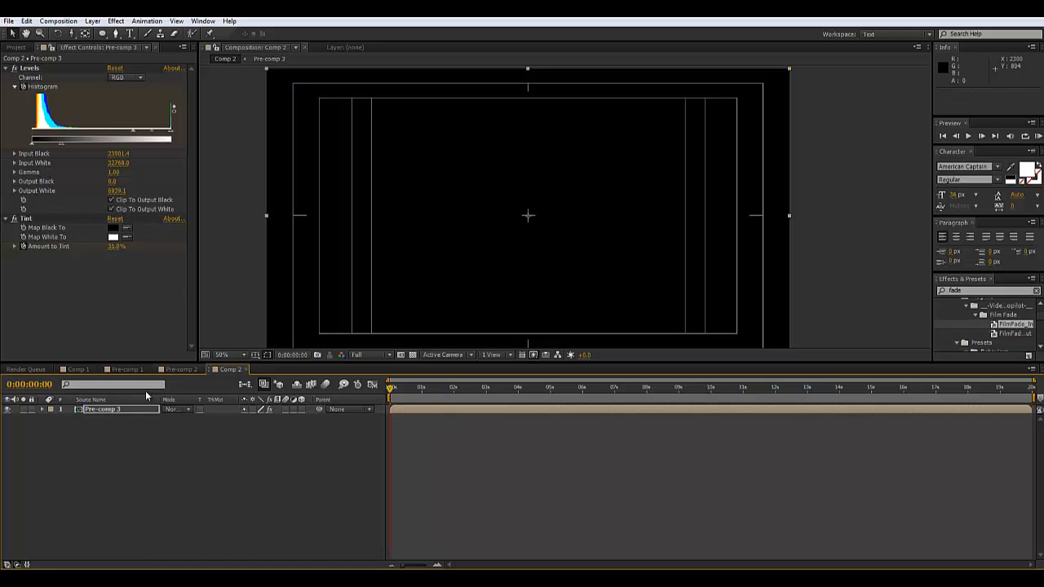
{"action": "left_click", "coordinate": [128, 411]}
{"action": "left_click", "coordinate": [36, 220]}
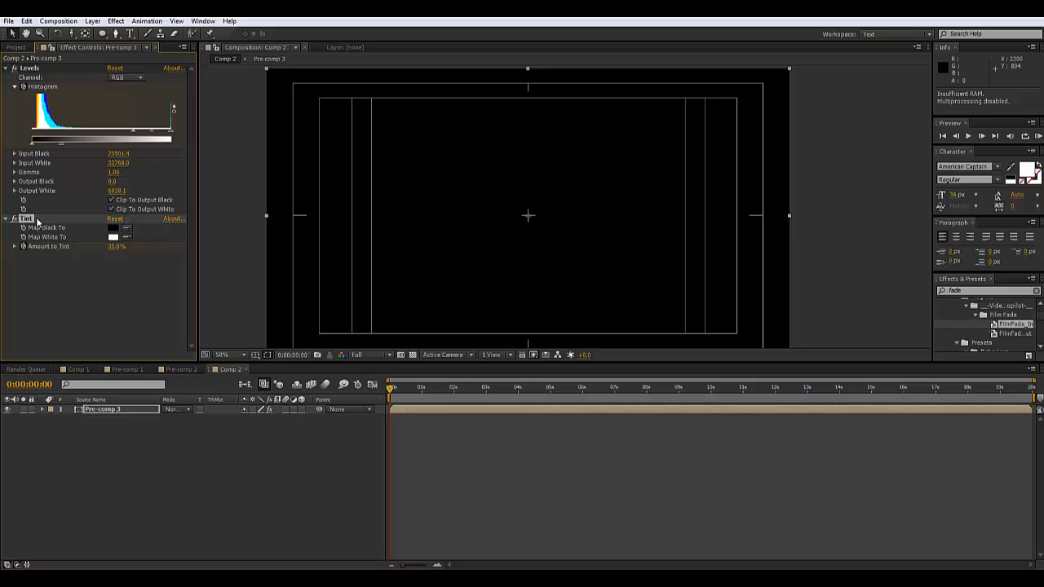
{"action": "left_click", "coordinate": [38, 70]}
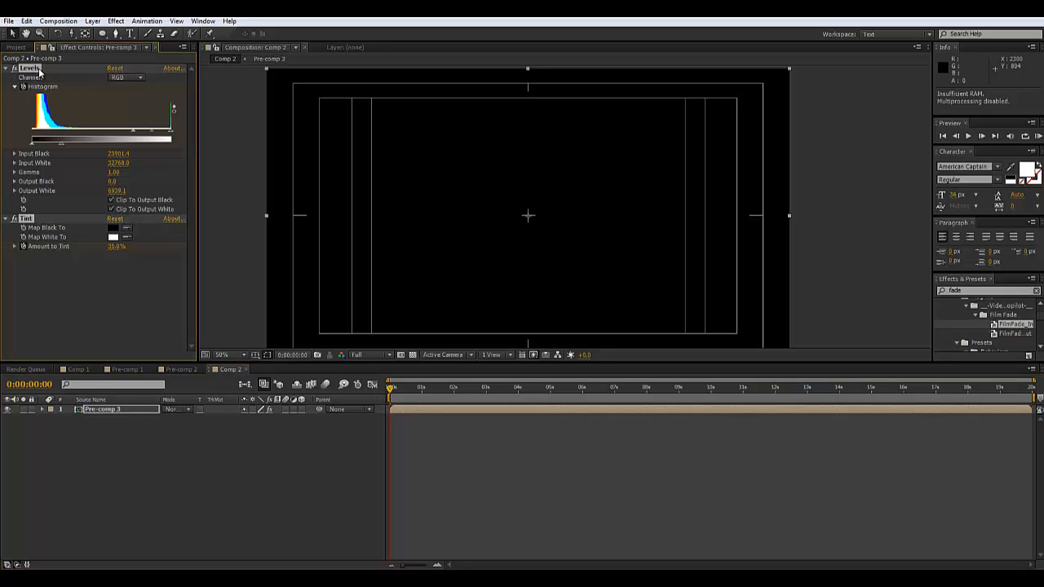
{"action": "key", "text": "Delete"}
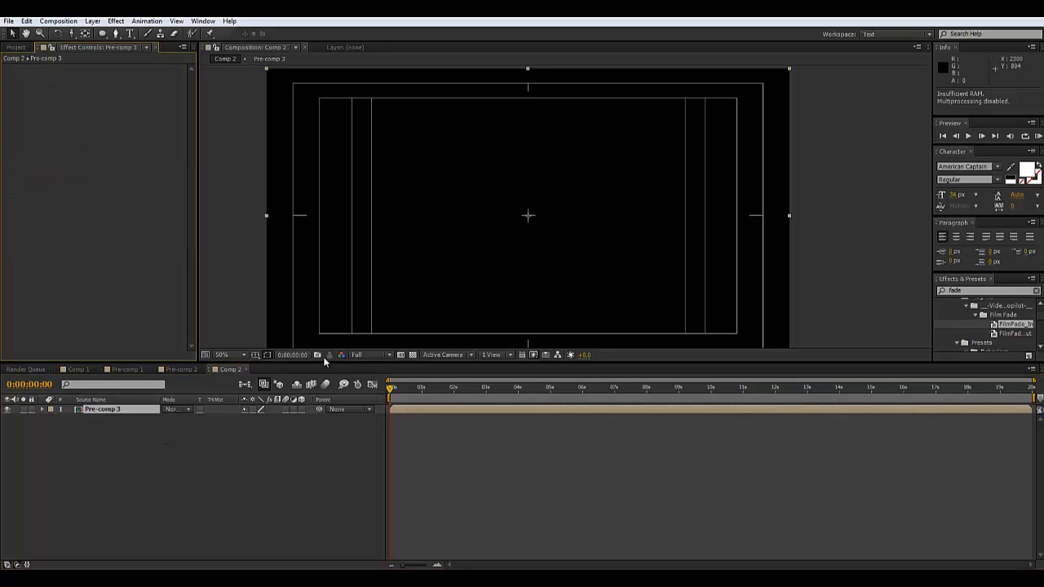
Preview the comp again from the start and reveal Pre-comp 3's Opacity property
{"action": "left_click_drag", "start_coordinate": [411, 392], "coordinate": [358, 390]}
{"action": "key", "text": "space"}
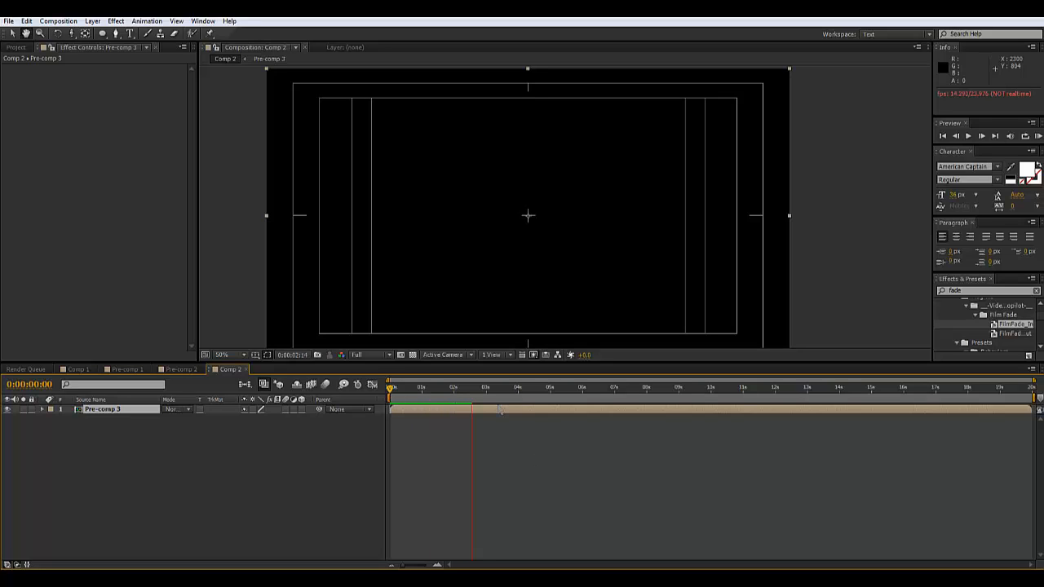
{"action": "key", "text": "space"}
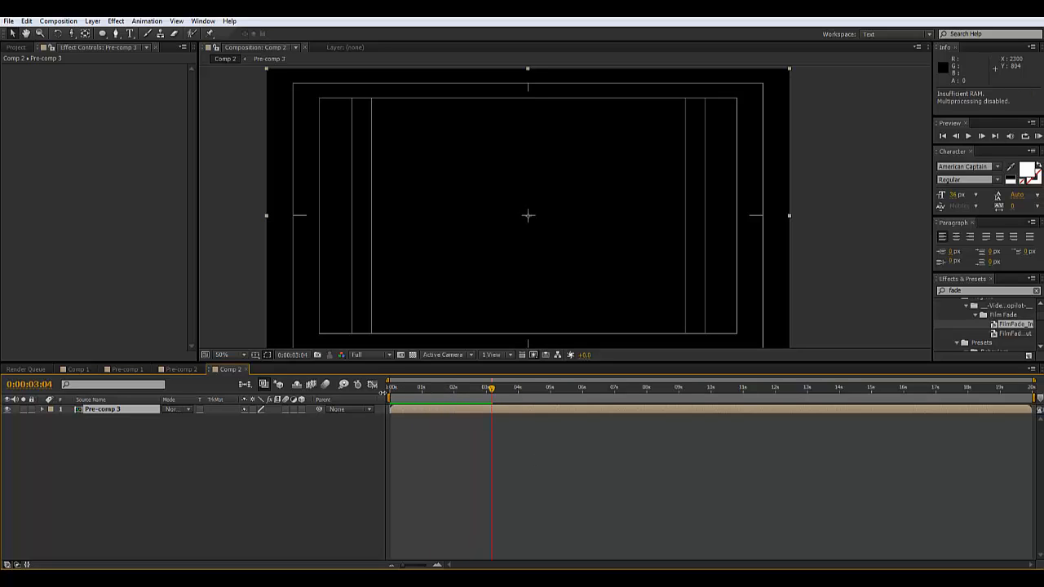
{"action": "left_click", "coordinate": [392, 388]}
{"action": "key", "text": "t"}
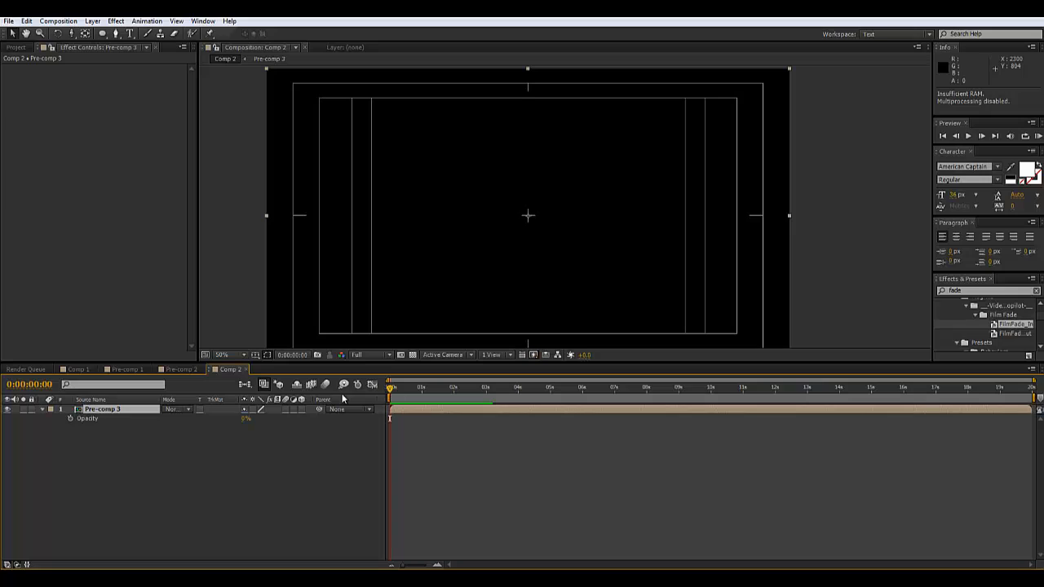
Keyframe Pre-comp 3's Opacity from 0% up to 100% at one second and preview the fade-in
{"action": "left_click", "coordinate": [71, 419]}
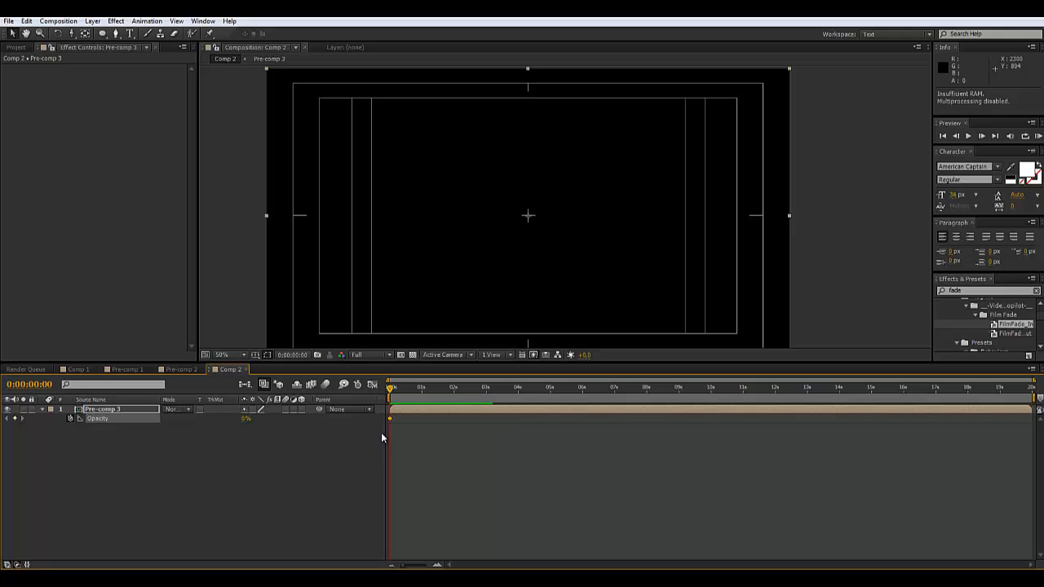
{"action": "left_click", "coordinate": [421, 389]}
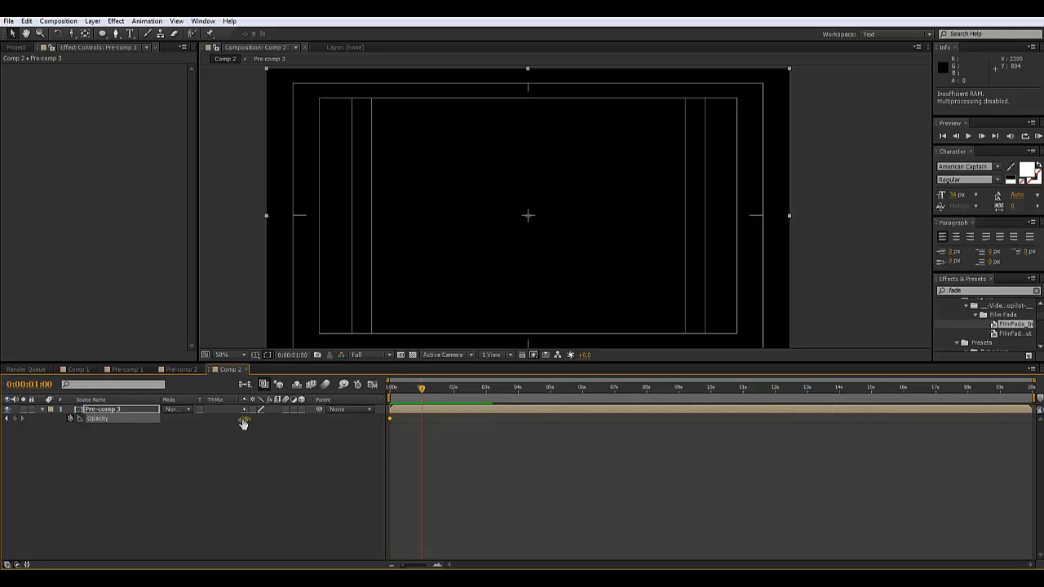
{"action": "left_click_drag", "start_coordinate": [243, 419], "coordinate": [489, 427]}
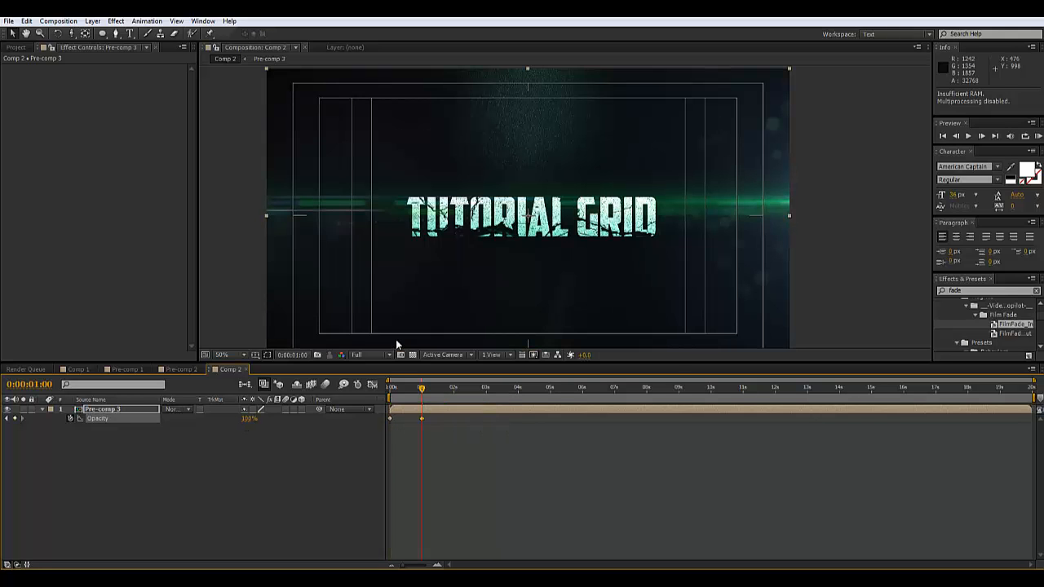
{"action": "left_click", "coordinate": [388, 391]}
{"action": "key", "text": "space"}
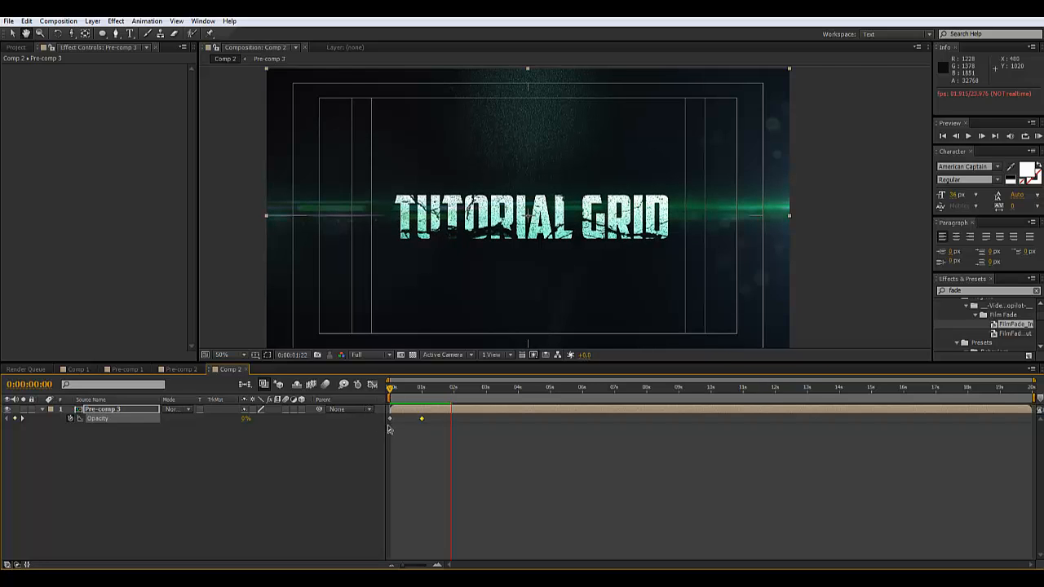
{"action": "key", "text": "space"}
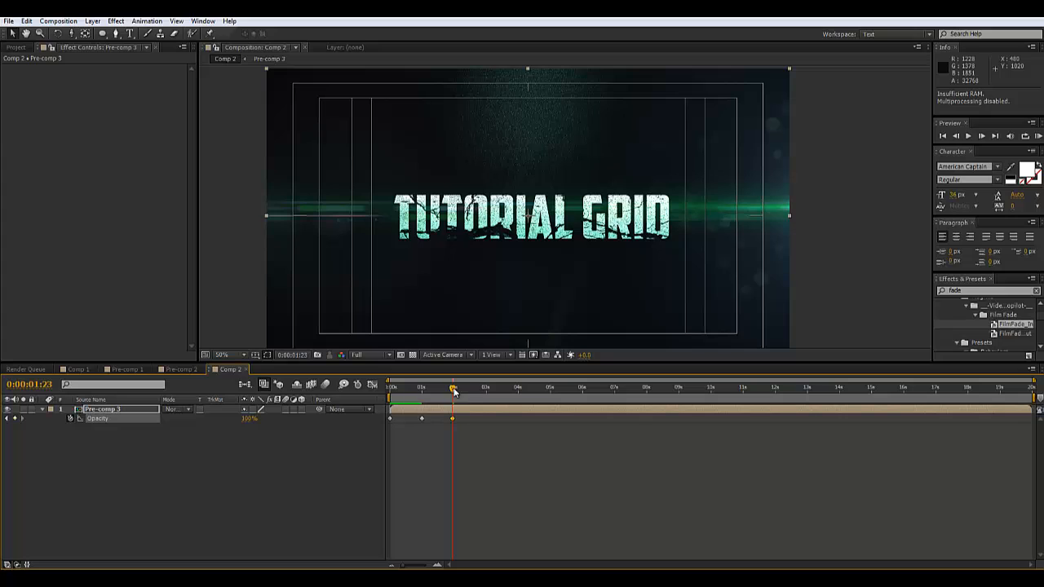
Add a 0% Opacity keyframe at 3 seconds, preview it, then open Pre-comp 3
{"action": "left_click", "coordinate": [486, 392]}
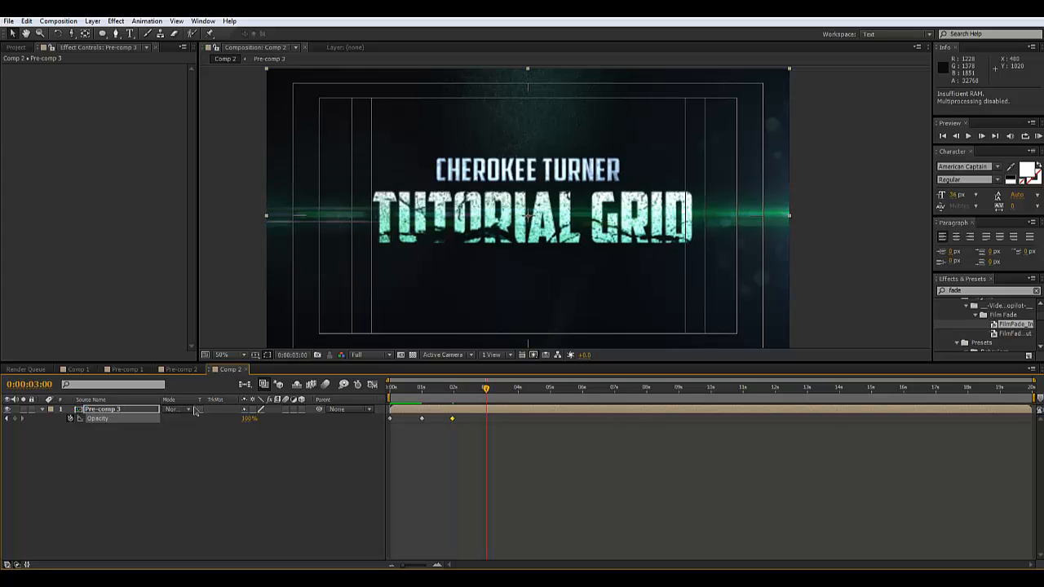
{"action": "left_click", "coordinate": [249, 420]}
{"action": "type", "text": "0"}
{"action": "key", "text": "Return"}
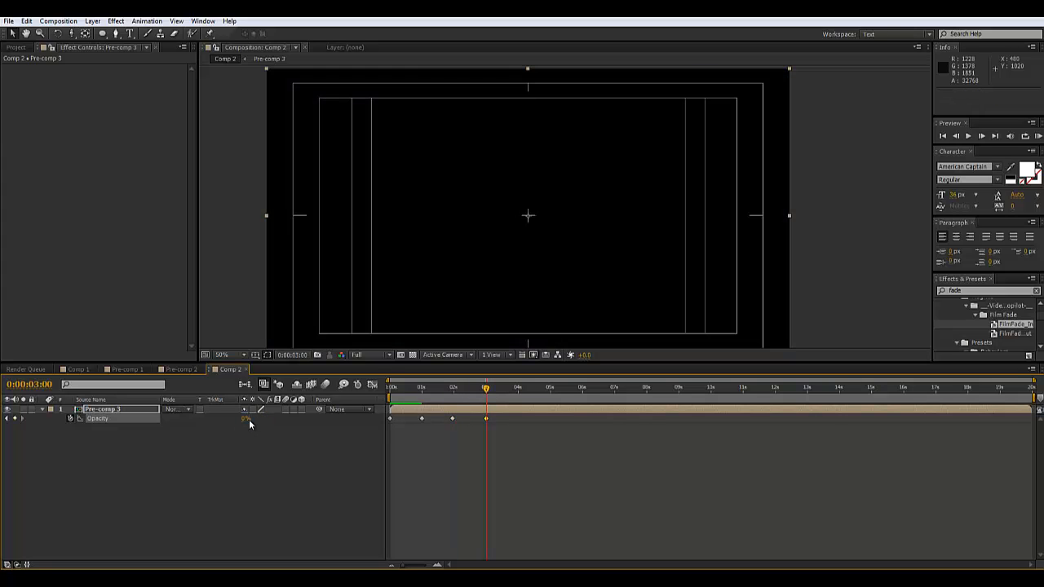
{"action": "left_click", "coordinate": [389, 393]}
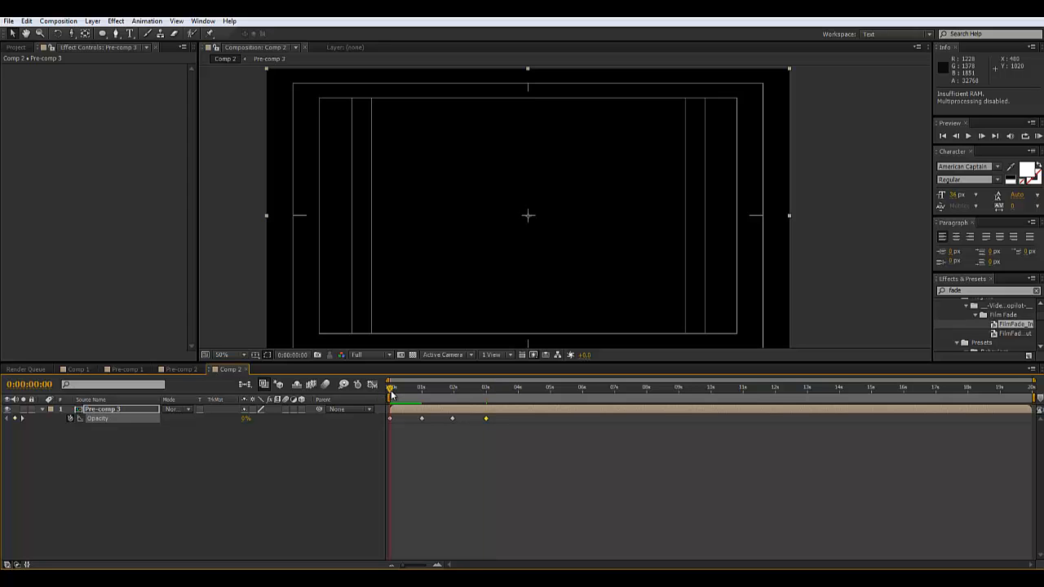
{"action": "key", "text": "space"}
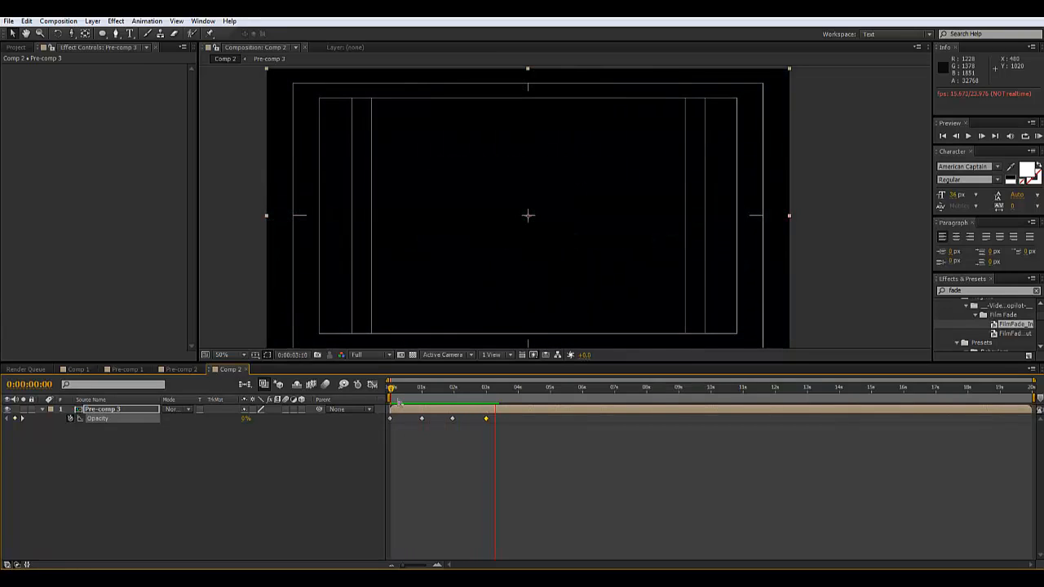
{"action": "key", "text": "space"}
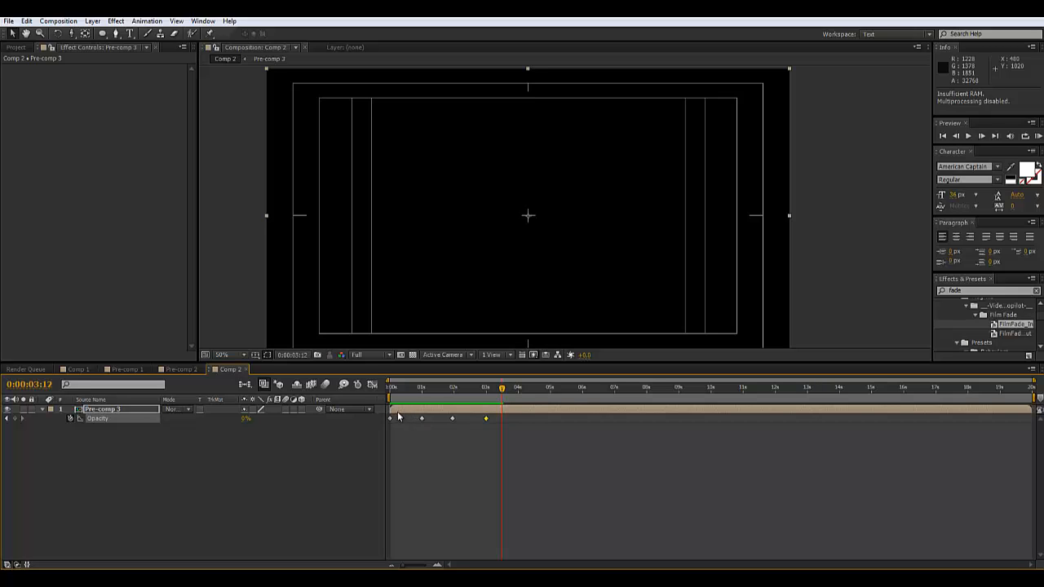
{"action": "double_click", "coordinate": [102, 409]}
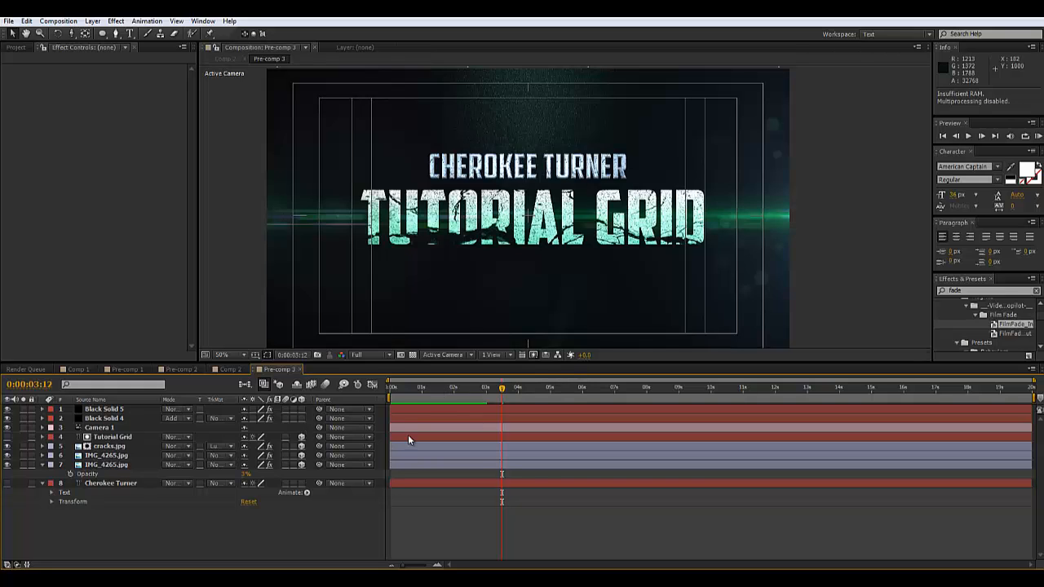
Switch to Chrome, visit the Avid Productions 479 page, then return to the Tutorial Grid page
{"action": "mouse_move", "coordinate": [82, 578]}
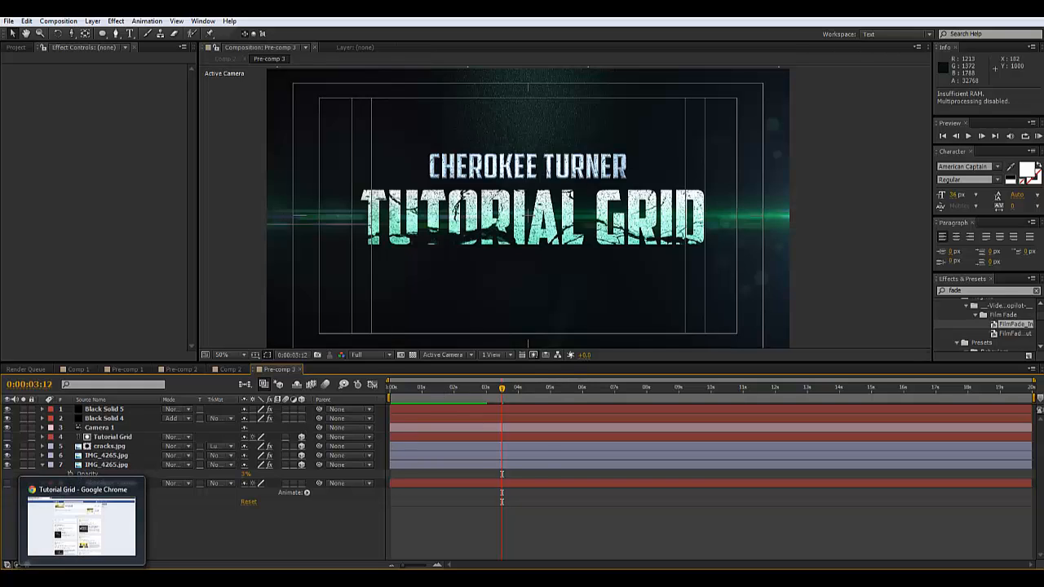
{"action": "left_click", "coordinate": [137, 562]}
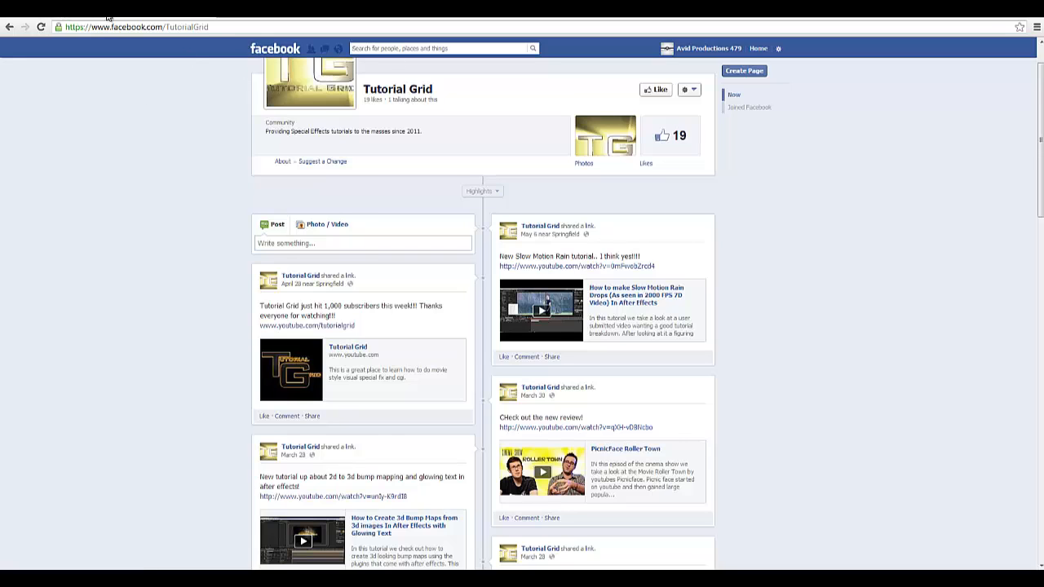
{"action": "left_click", "coordinate": [52, 13]}
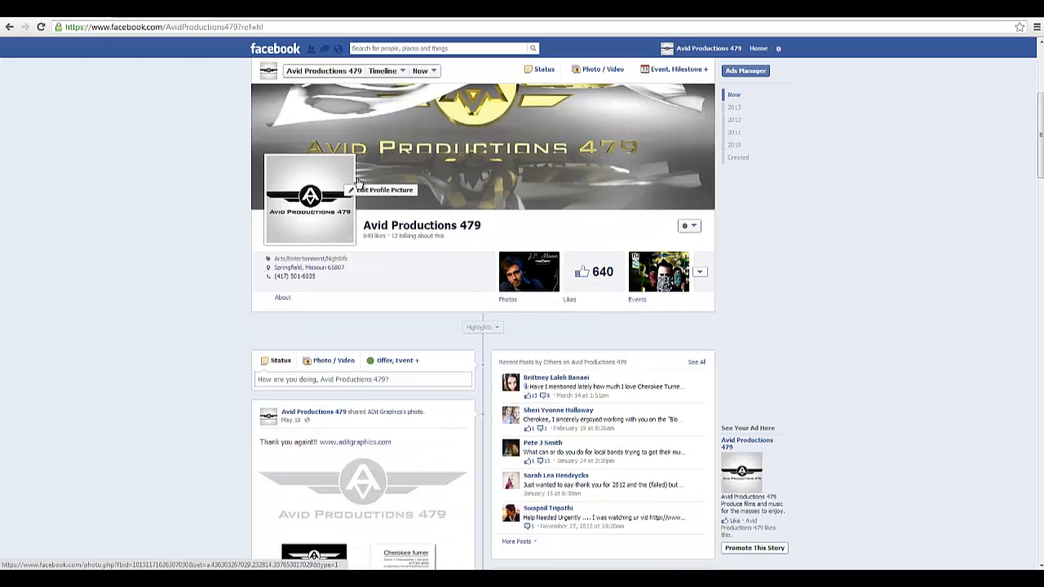
{"action": "left_click", "coordinate": [175, 18]}
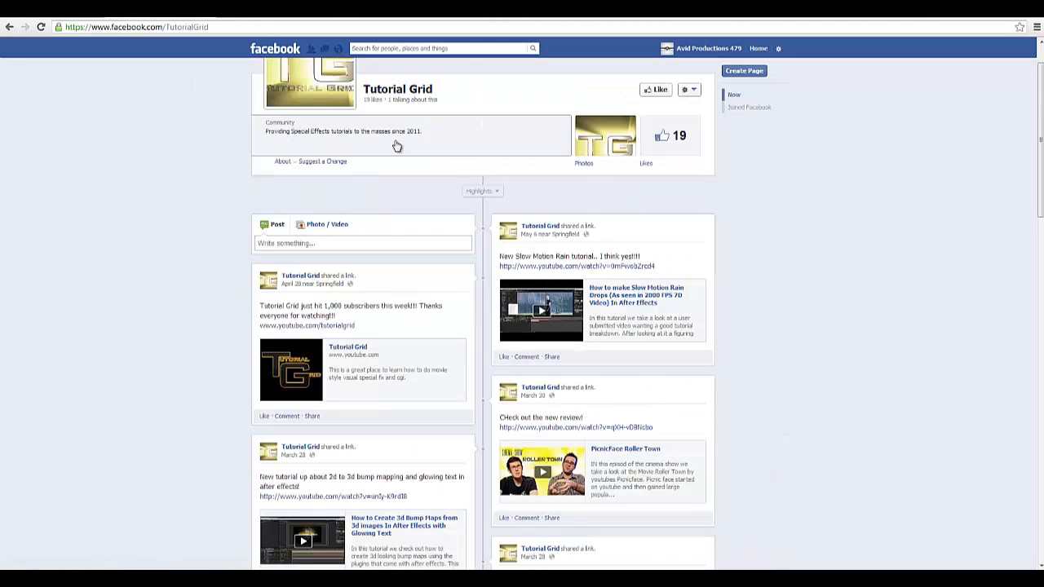